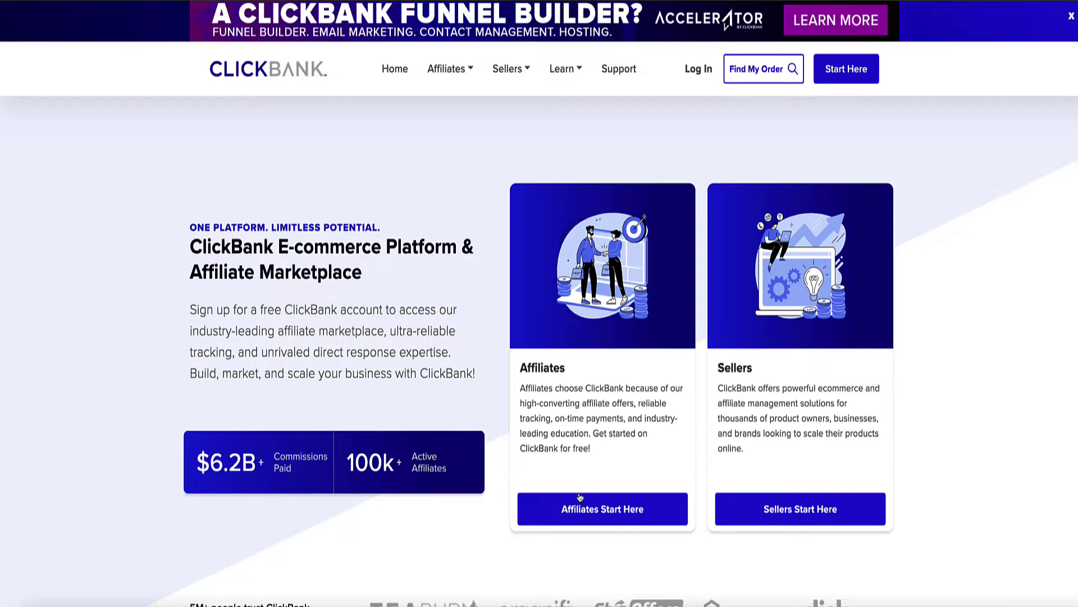
Start the ClickBank affiliate sign-up with 'Affiliates Start Here' on the homepage.
{"action": "left_click", "coordinate": [647, 510]}
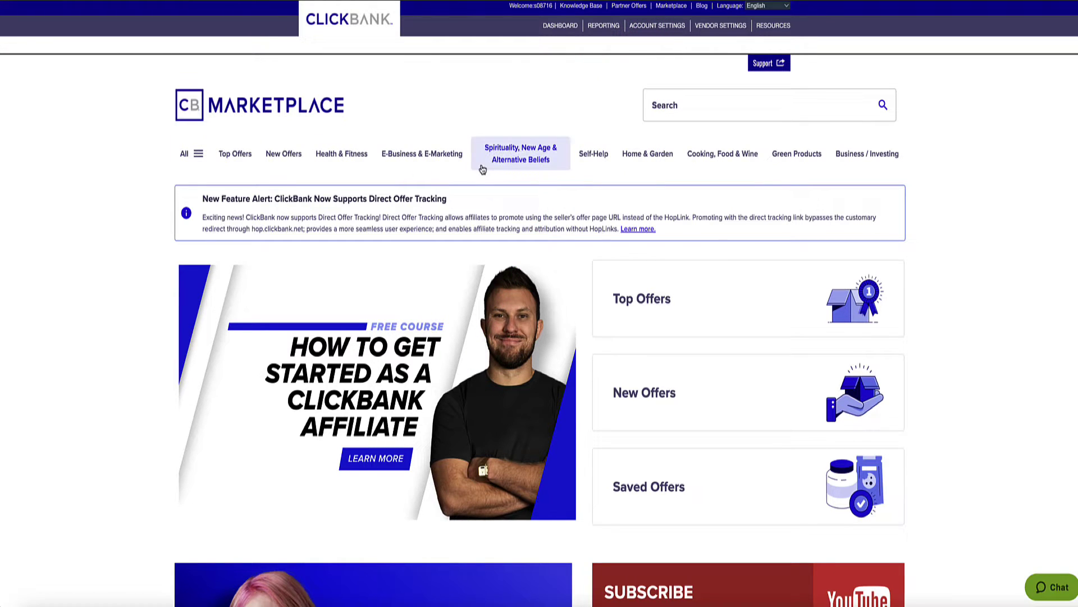
Open the Marketplace's full category list and pick Health & Fitness > Diets & Weight Loss.
{"action": "left_click", "coordinate": [193, 160]}
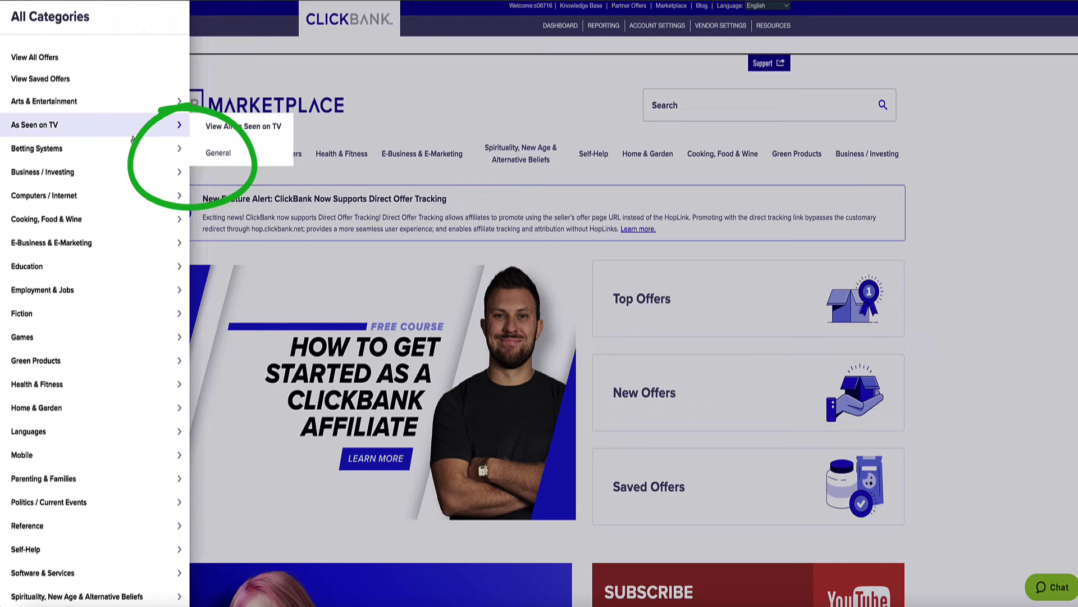
{"action": "scroll", "coordinate": [95, 107], "scroll_direction": "down", "scroll_amount": 1}
{"action": "mouse_move", "coordinate": [98, 377]}
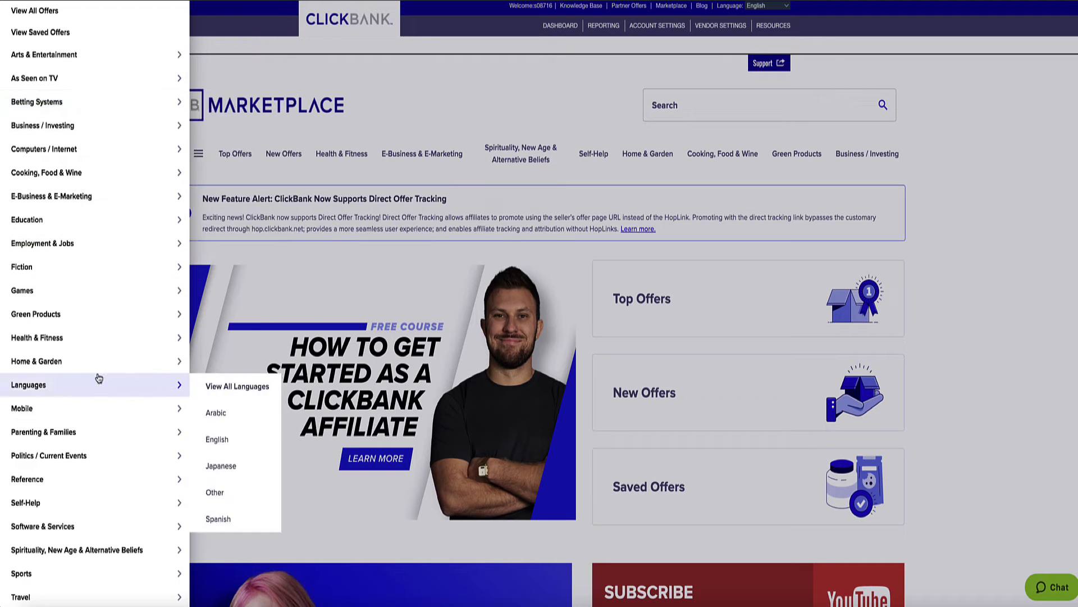
{"action": "mouse_move", "coordinate": [102, 479]}
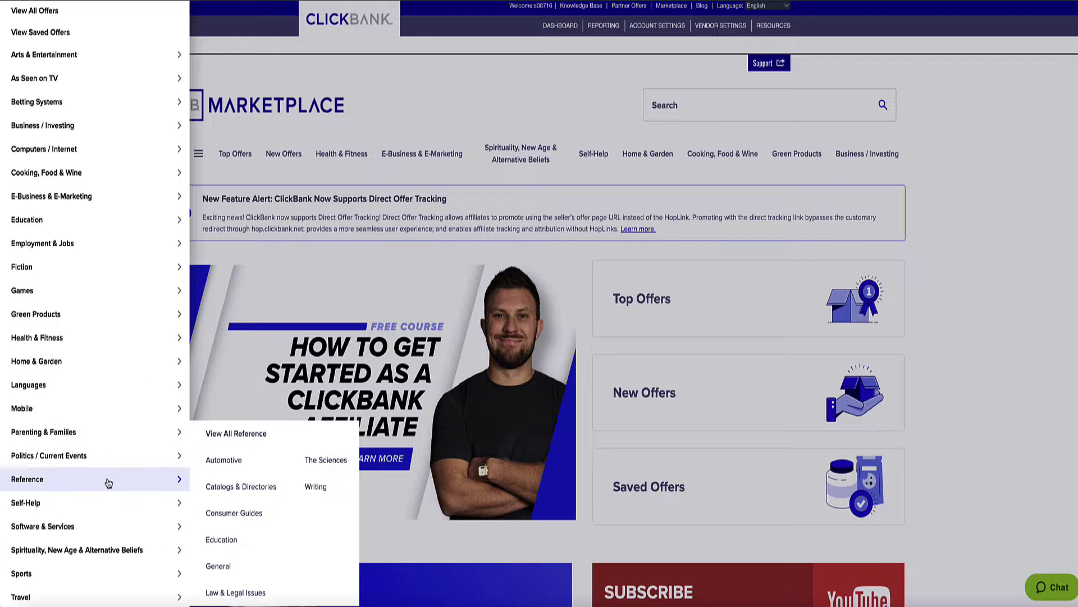
{"action": "scroll", "coordinate": [107, 483], "scroll_direction": "up", "scroll_amount": 1}
{"action": "mouse_move", "coordinate": [124, 360]}
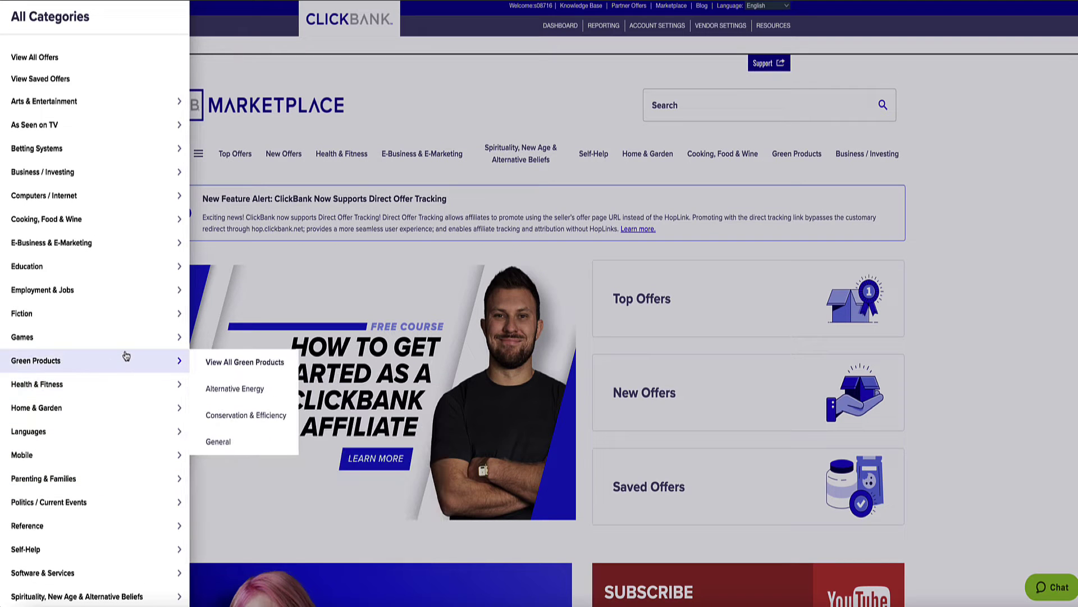
{"action": "mouse_move", "coordinate": [100, 318]}
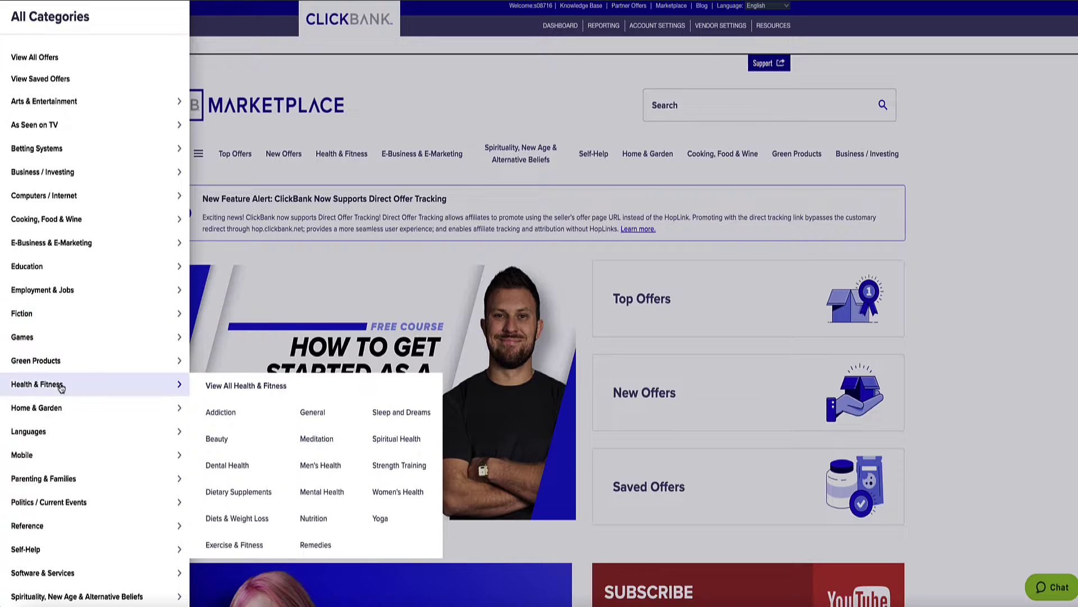
{"action": "left_click", "coordinate": [251, 518]}
Sort the Diets & Weight Loss offers by 'Gravity: High-Low' and browse the results.
{"action": "scroll", "coordinate": [597, 242], "scroll_direction": "down", "scroll_amount": 6}
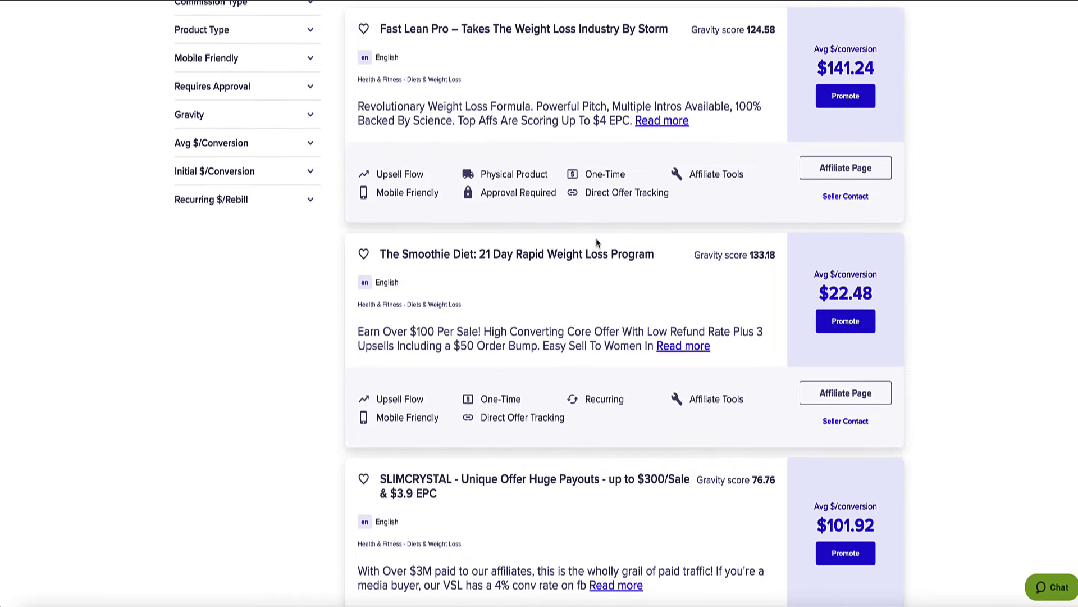
{"action": "scroll", "coordinate": [593, 308], "scroll_direction": "down", "scroll_amount": 10}
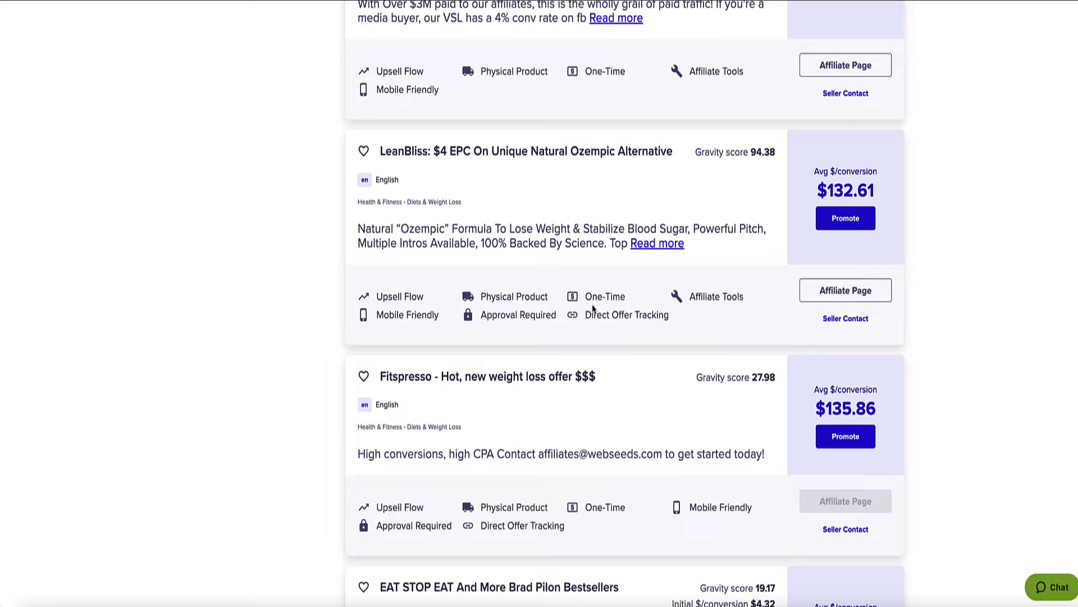
{"action": "scroll", "coordinate": [623, 334], "scroll_direction": "down", "scroll_amount": 2}
{"action": "scroll", "coordinate": [624, 331], "scroll_direction": "up", "scroll_amount": 18}
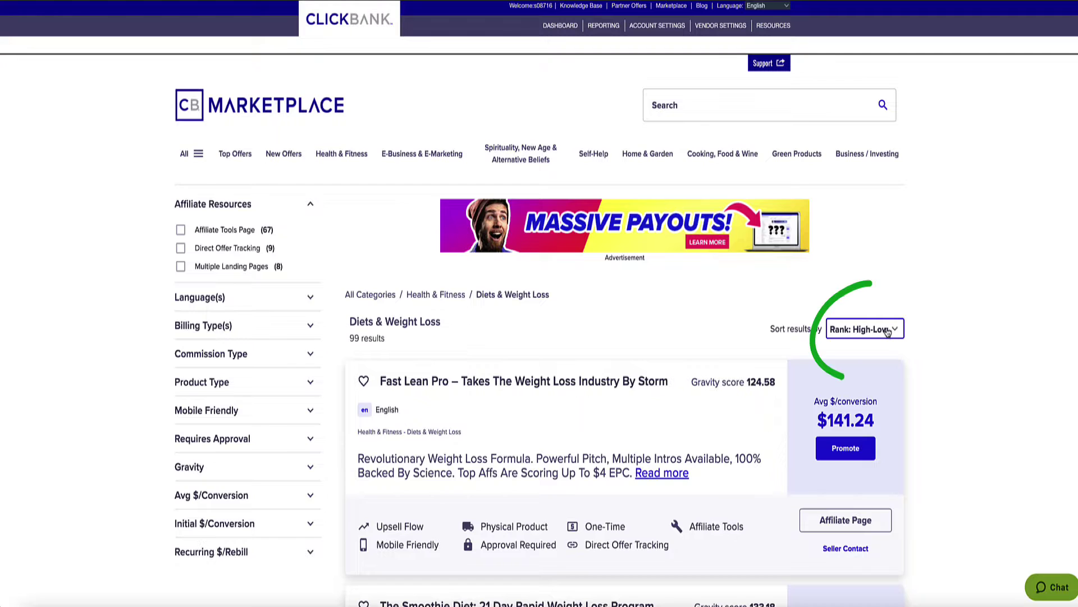
{"action": "left_click", "coordinate": [893, 331]}
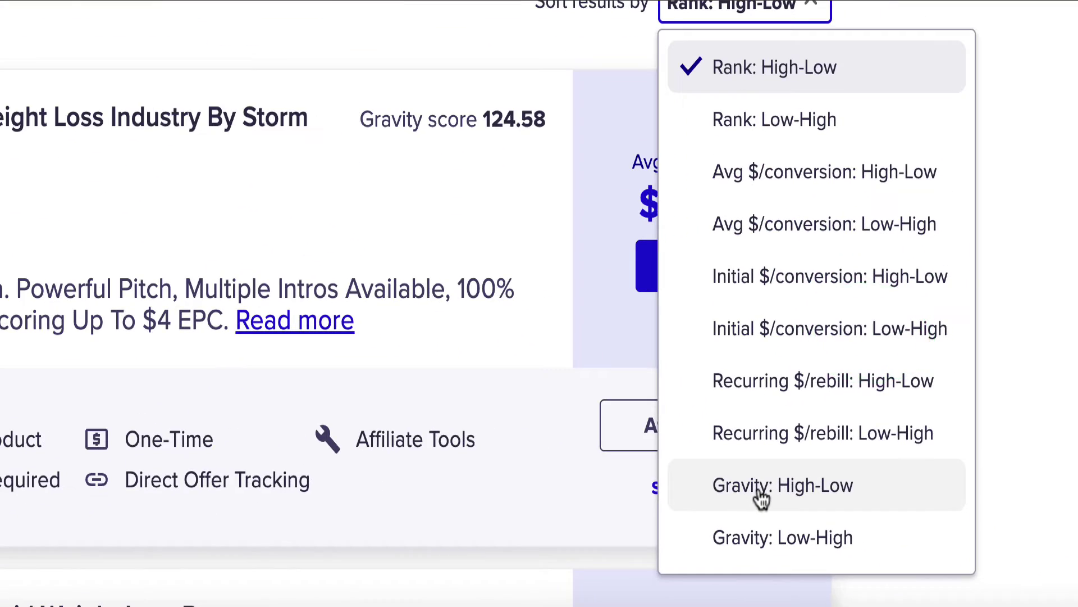
{"action": "left_click", "coordinate": [832, 534]}
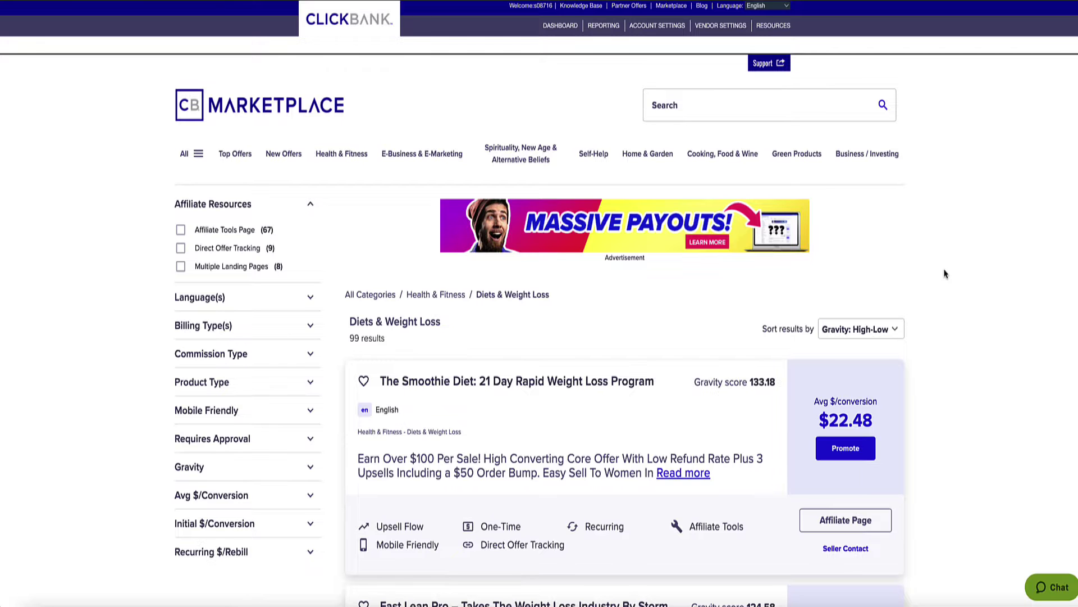
{"action": "scroll", "coordinate": [944, 273], "scroll_direction": "down", "scroll_amount": 2}
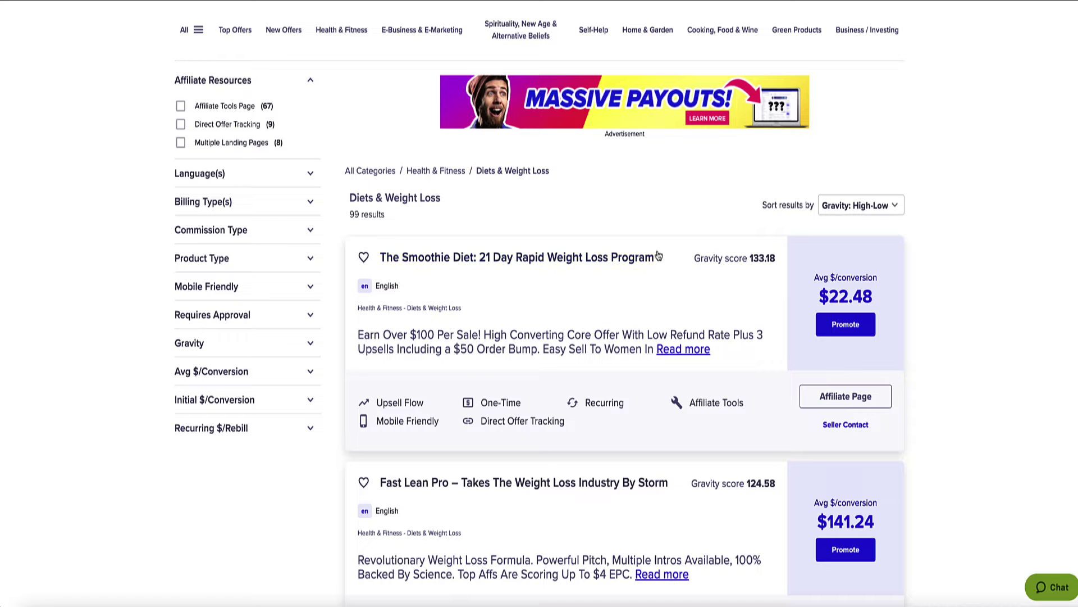
{"action": "scroll", "coordinate": [758, 276], "scroll_direction": "down", "scroll_amount": 1}
{"action": "scroll", "coordinate": [747, 277], "scroll_direction": "down", "scroll_amount": 2}
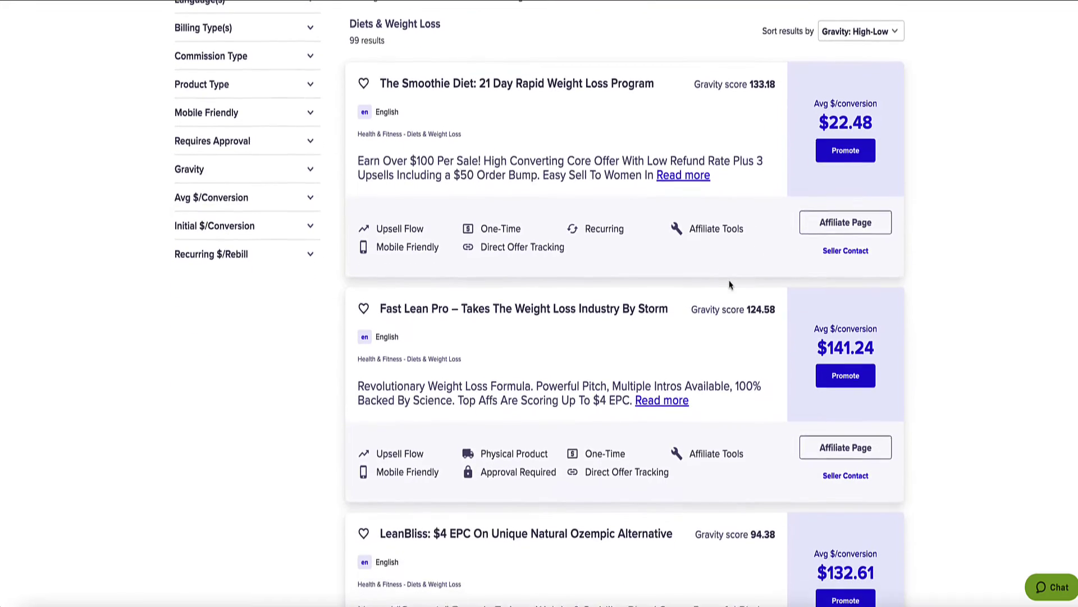
{"action": "scroll", "coordinate": [787, 294], "scroll_direction": "down", "scroll_amount": 10}
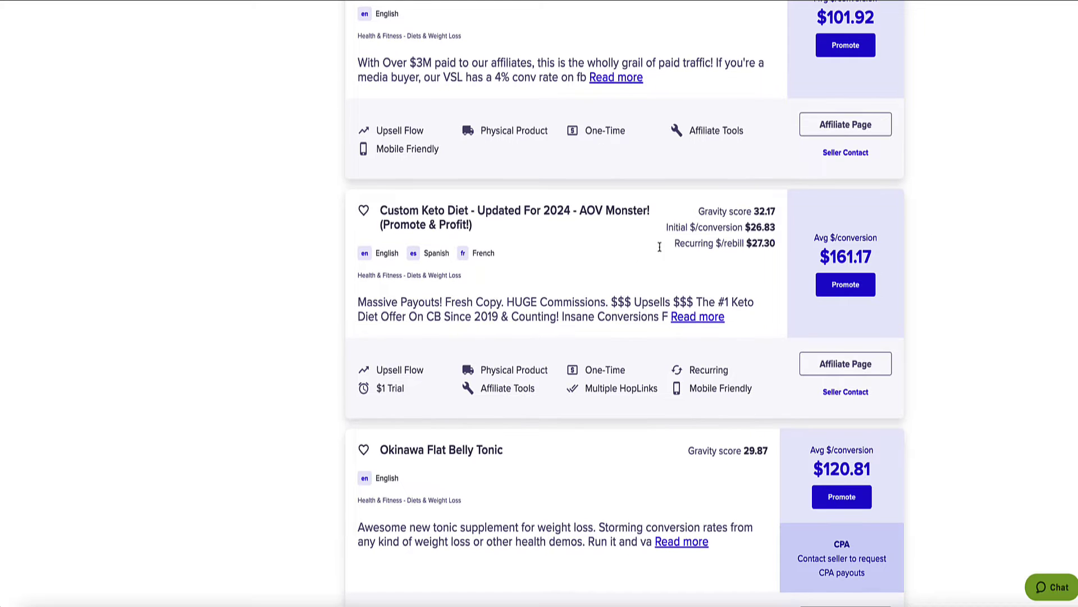
{"action": "left_click_drag", "start_coordinate": [882, 256], "coordinate": [806, 264]}
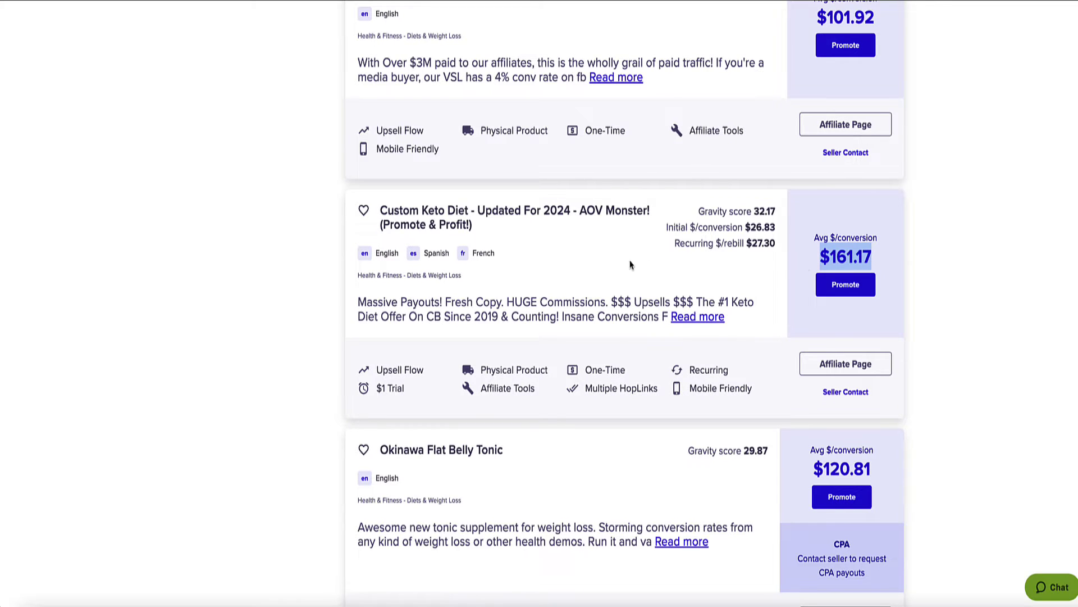
{"action": "left_click_drag", "start_coordinate": [782, 232], "coordinate": [748, 249]}
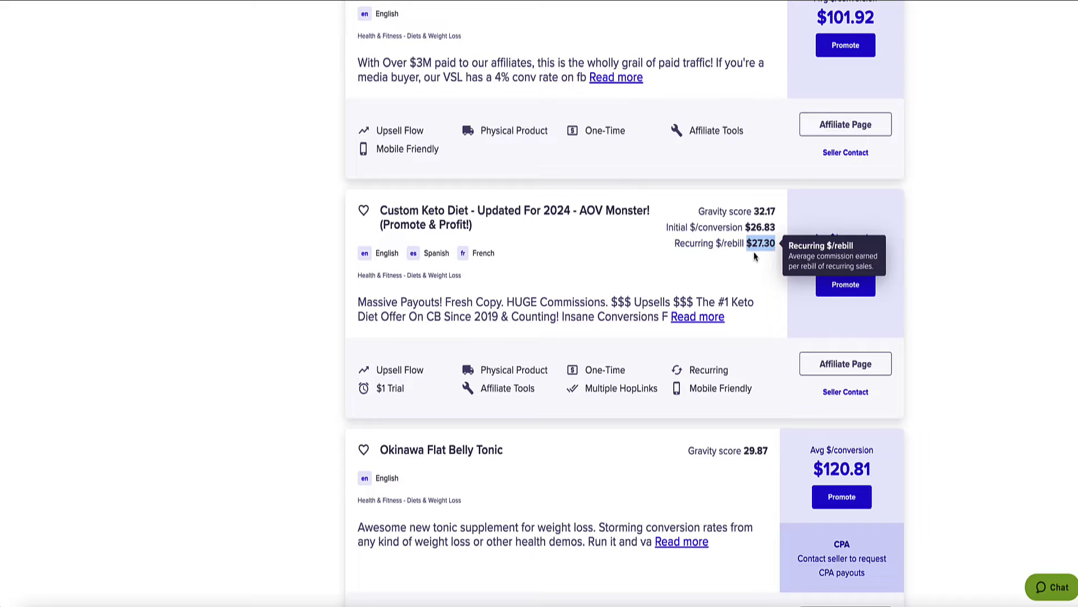
{"action": "left_click", "coordinate": [756, 259]}
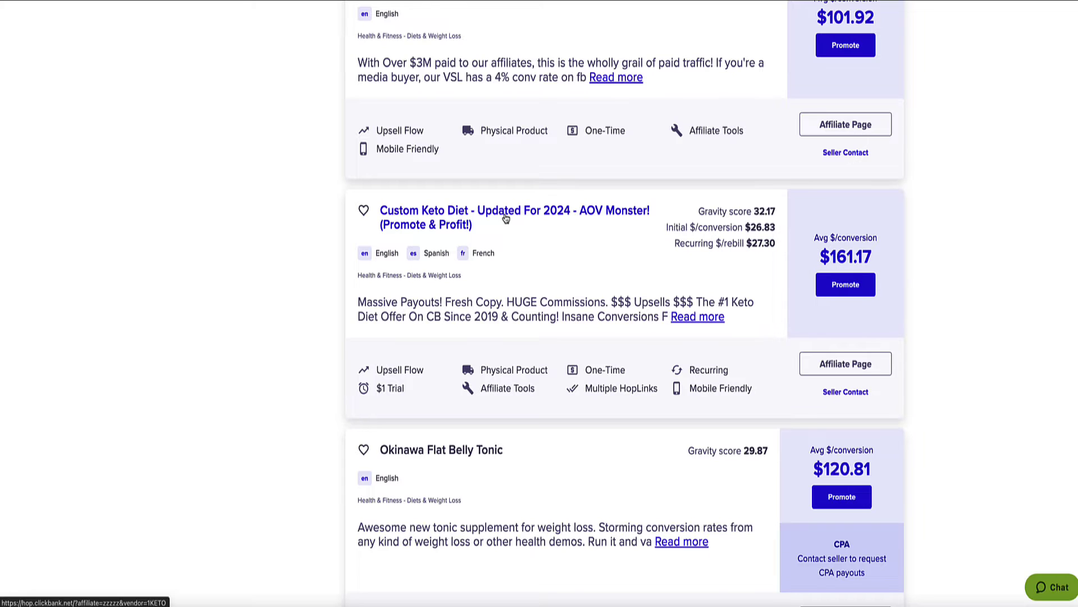
Open the Custom Keto Diet sales page and highlight its 'GET YOUR CUSTOM KETO DIET PLAN' heading.
{"action": "left_click", "coordinate": [502, 210]}
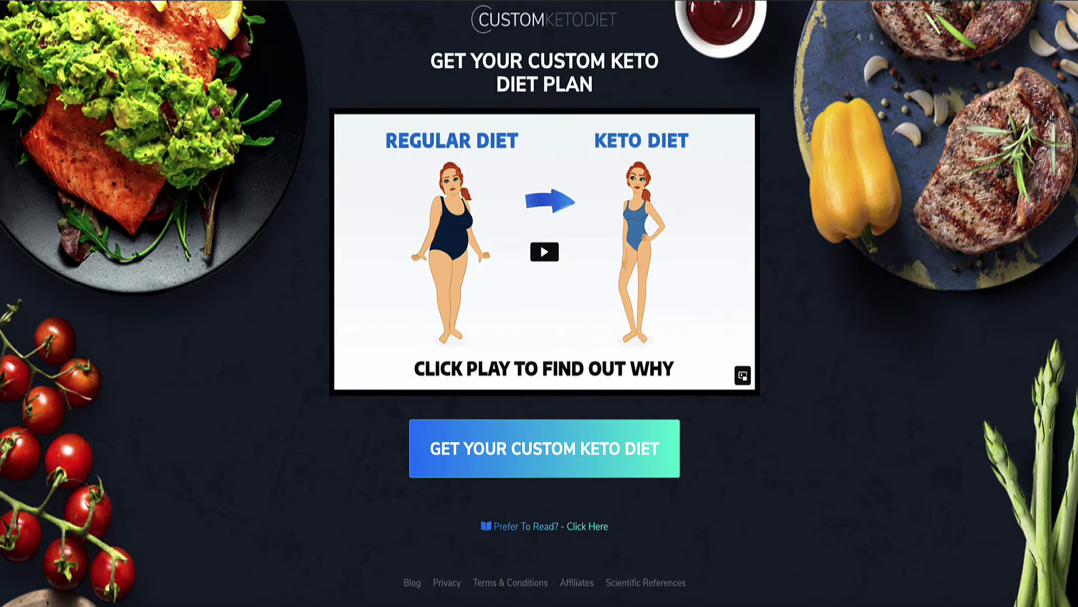
{"action": "left_click_drag", "start_coordinate": [611, 90], "coordinate": [368, 63]}
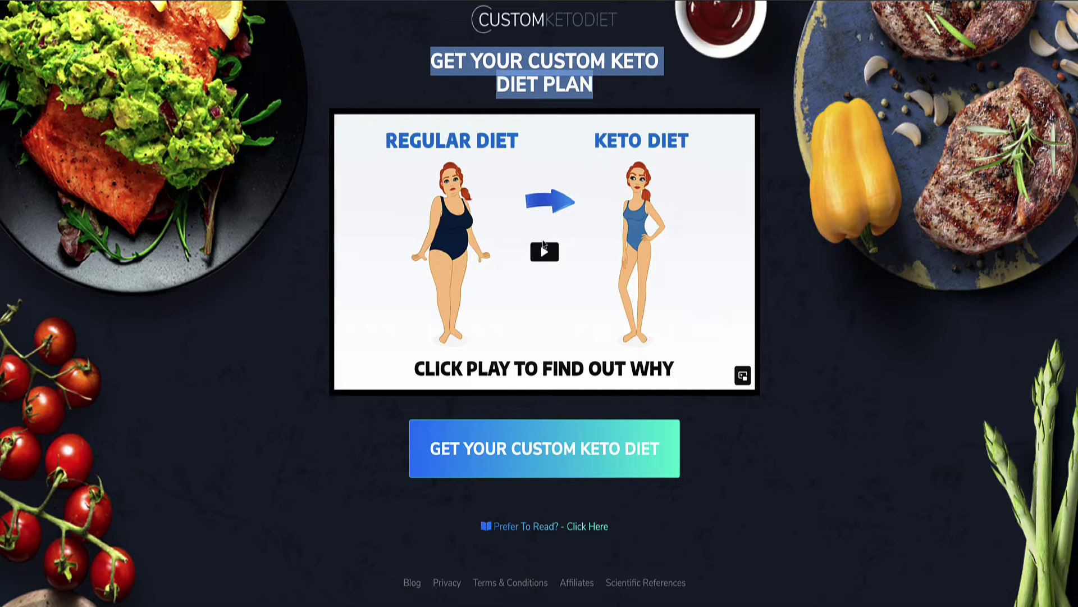
{"action": "left_click", "coordinate": [312, 101]}
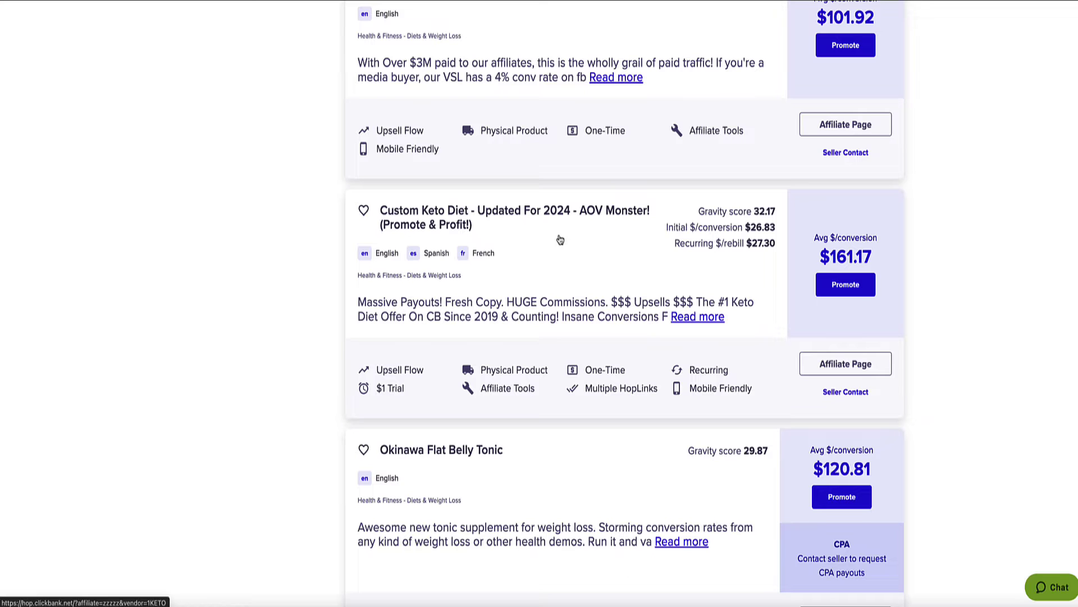
Promote Custom Keto Diet and preview its 'Direct to Quiz - Traditional Funnel' landing page.
{"action": "left_click", "coordinate": [844, 288]}
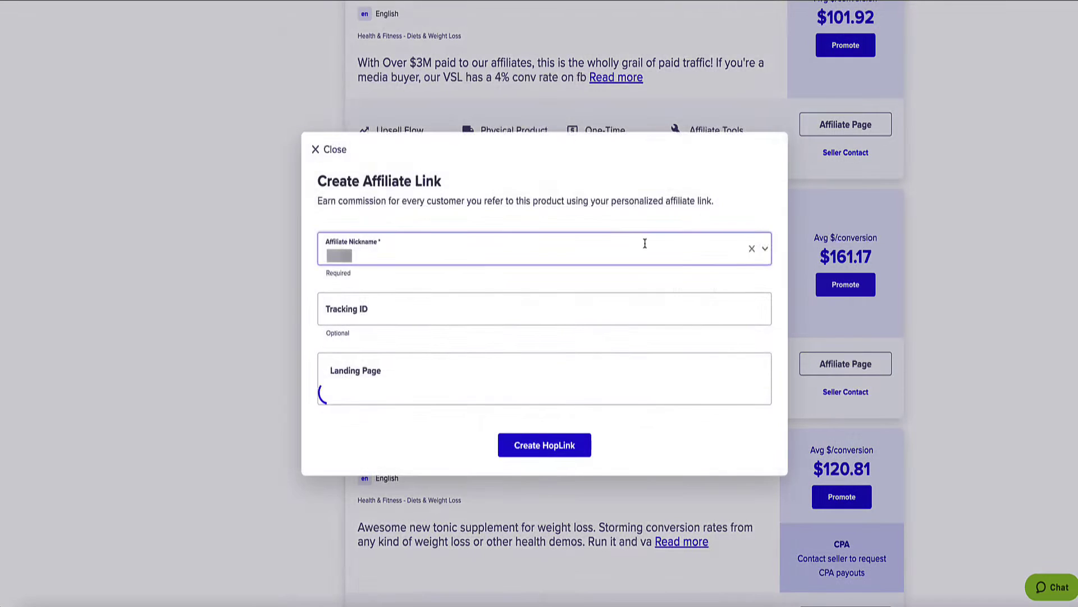
{"action": "scroll", "coordinate": [425, 291], "scroll_direction": "down", "scroll_amount": 10}
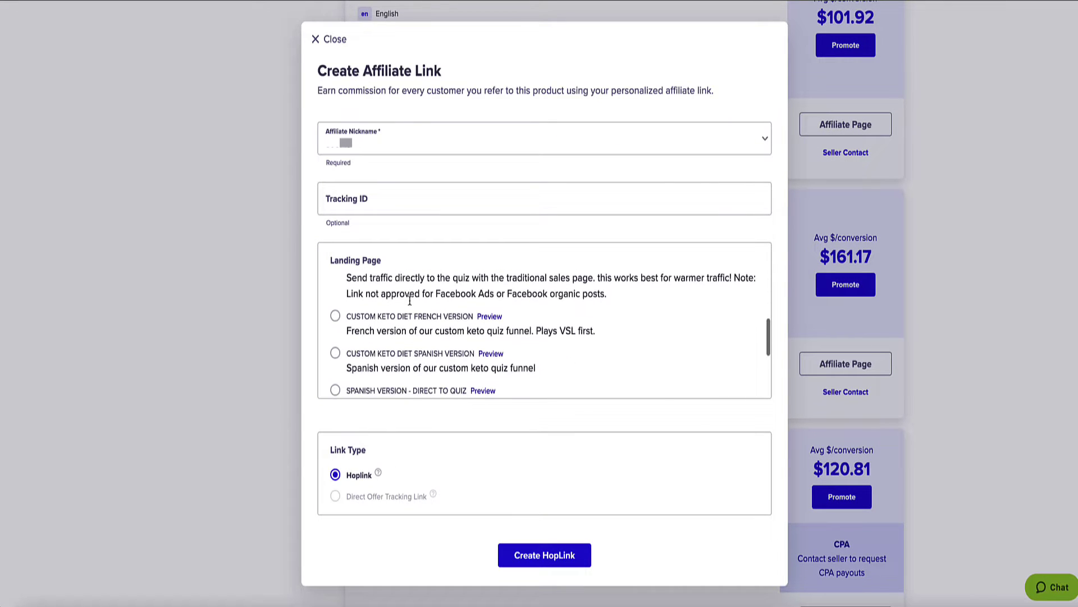
{"action": "scroll", "coordinate": [409, 305], "scroll_direction": "down", "scroll_amount": 2}
{"action": "scroll", "coordinate": [404, 309], "scroll_direction": "up", "scroll_amount": 10}
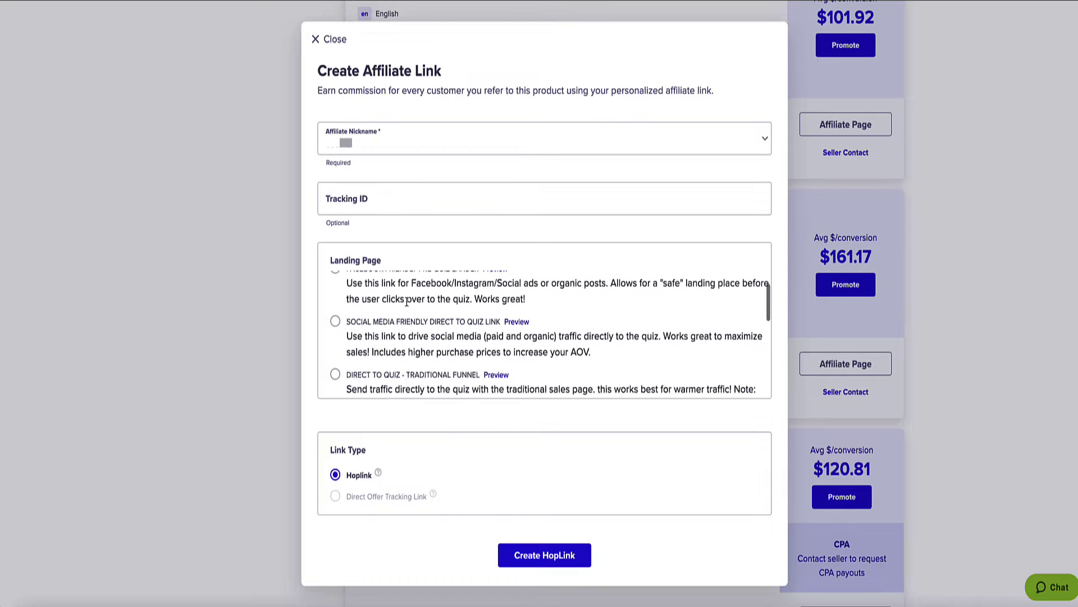
{"action": "scroll", "coordinate": [395, 318], "scroll_direction": "down", "scroll_amount": 2}
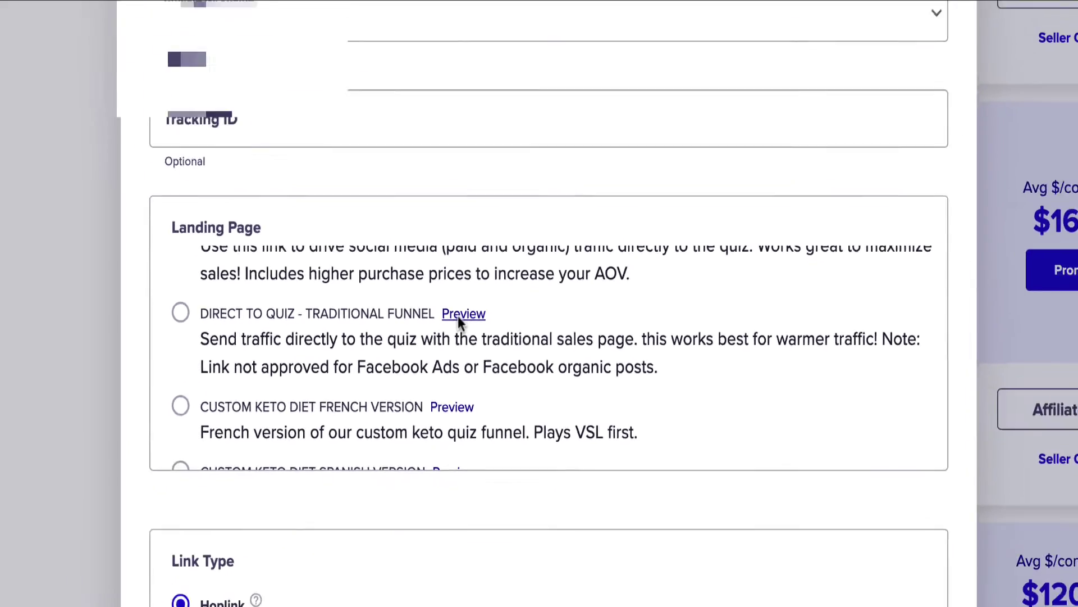
{"action": "left_click", "coordinate": [462, 314]}
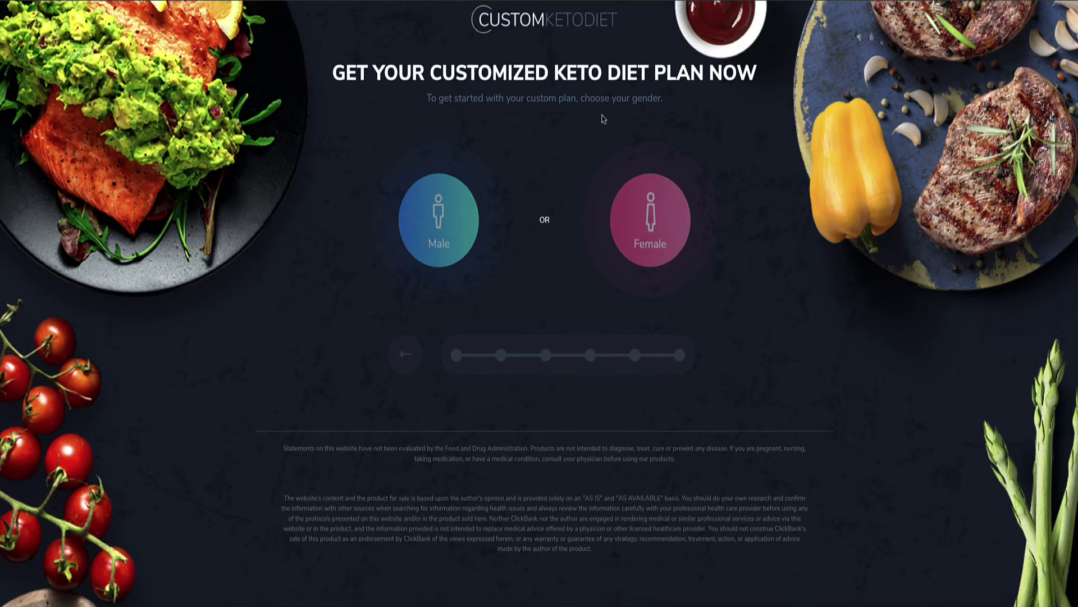
Highlight the quiz page's main heading, then clear the highlight.
{"action": "left_click_drag", "start_coordinate": [340, 72], "coordinate": [736, 72]}
{"action": "left_click", "coordinate": [341, 132]}
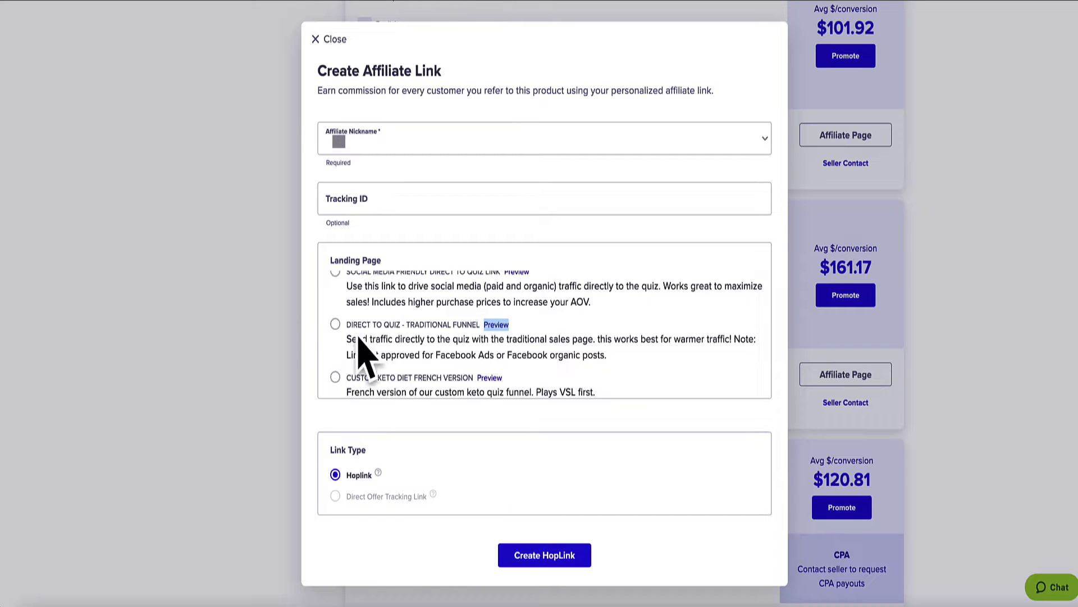
Choose the 'Direct to Quiz - Traditional Funnel' landing page and check the empty nickname list.
{"action": "left_click", "coordinate": [335, 324]}
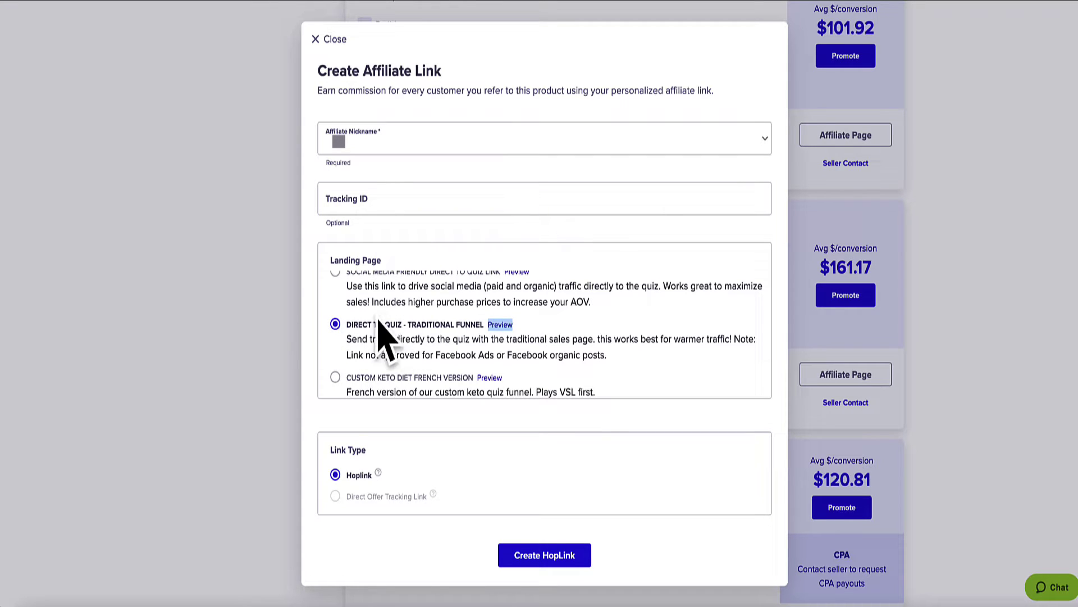
{"action": "scroll", "coordinate": [386, 325], "scroll_direction": "down", "scroll_amount": 1}
{"action": "left_click", "coordinate": [321, 141]}
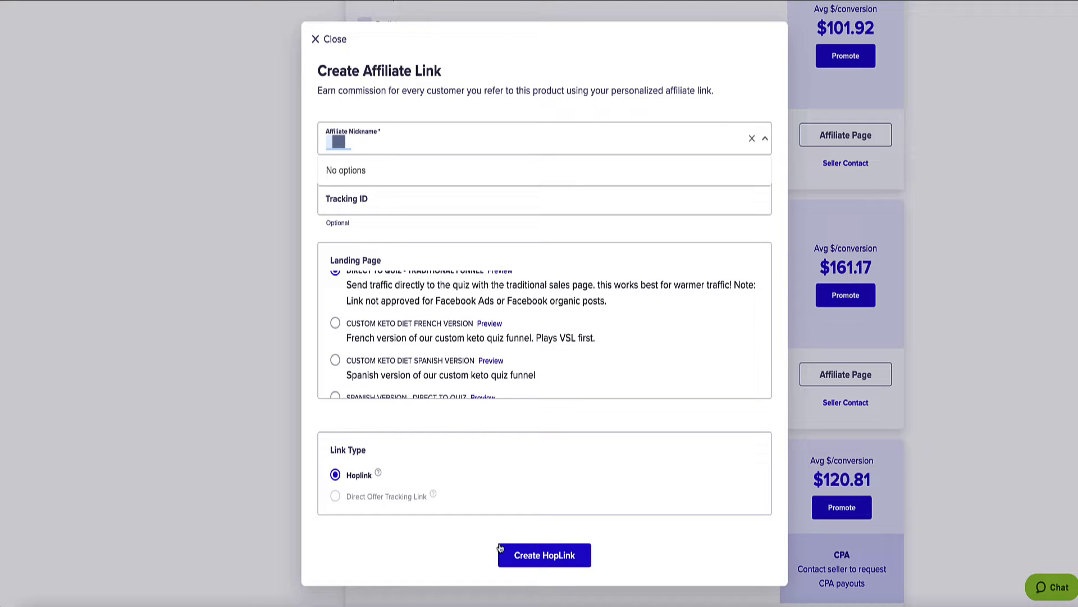
{"action": "left_click", "coordinate": [401, 327]}
{"action": "scroll", "coordinate": [401, 327], "scroll_direction": "up", "scroll_amount": 1}
{"action": "left_click_drag", "start_coordinate": [347, 304], "coordinate": [401, 302]}
Reselect 'Direct to Quiz - Traditional Funnel', select the generated Encrypted HopLink, and close the form.
{"action": "scroll", "coordinate": [403, 302], "scroll_direction": "up", "scroll_amount": 2}
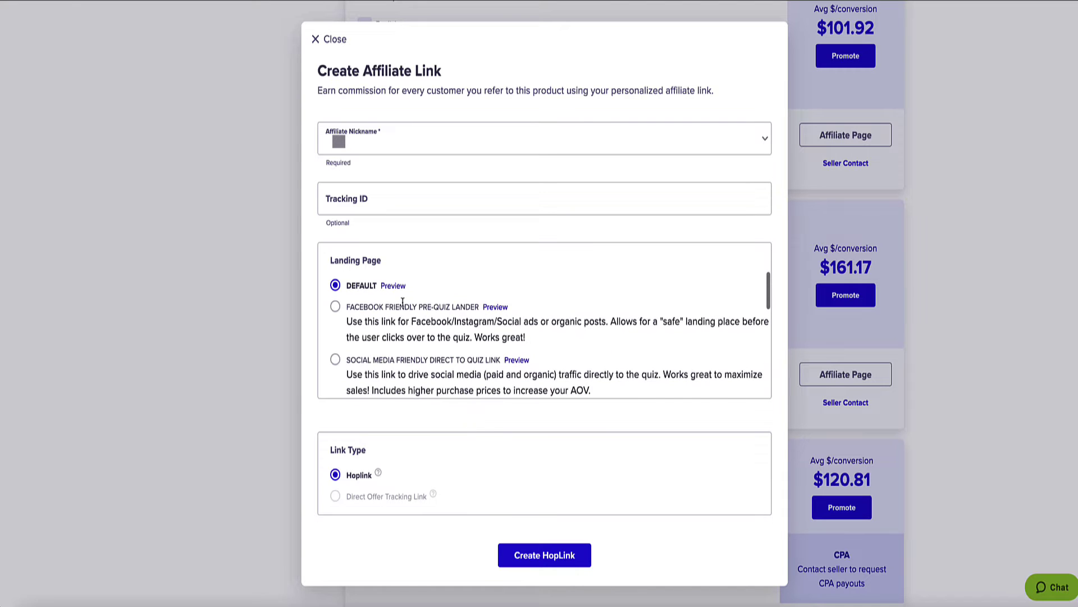
{"action": "left_click", "coordinate": [363, 142]}
{"action": "left_click", "coordinate": [313, 150]}
{"action": "scroll", "coordinate": [337, 315], "scroll_direction": "down", "scroll_amount": 2}
{"action": "left_click", "coordinate": [336, 309]}
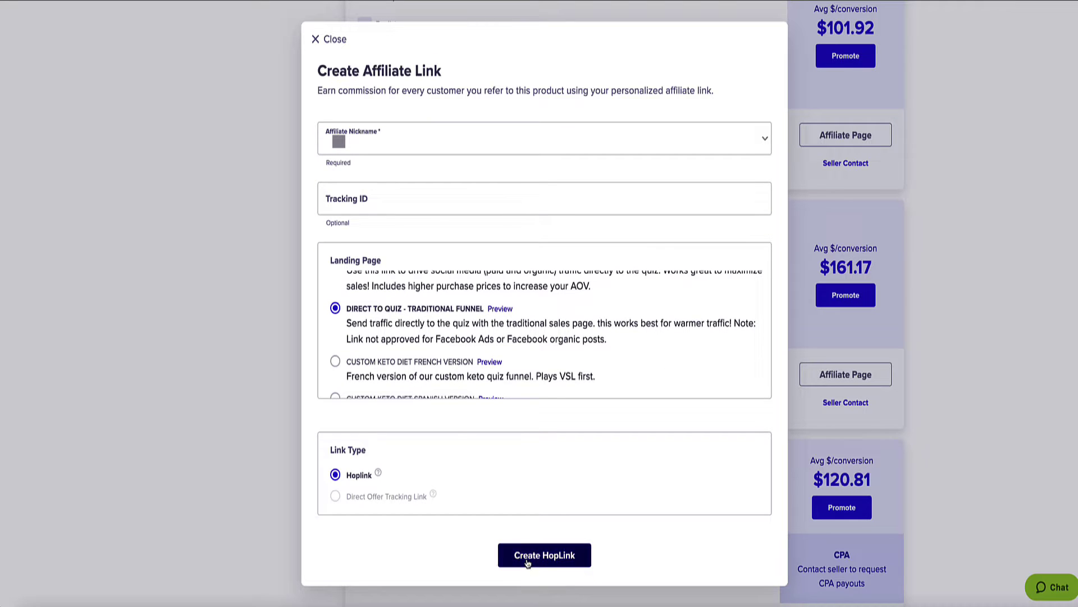
{"action": "left_click_drag", "start_coordinate": [614, 545], "coordinate": [323, 545]}
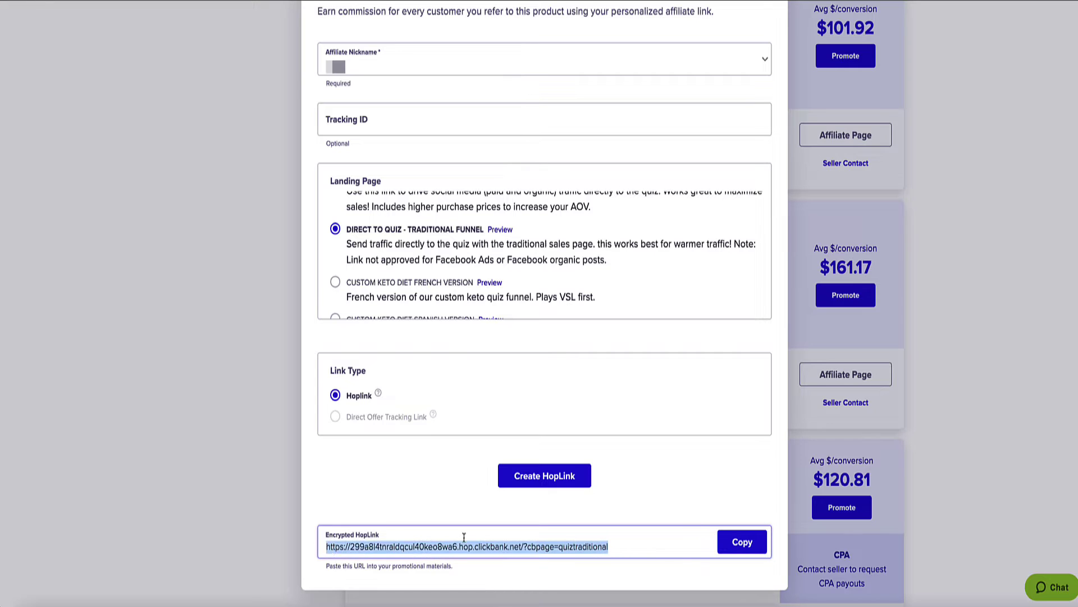
{"action": "scroll", "coordinate": [664, 170], "scroll_direction": "up", "scroll_amount": 1}
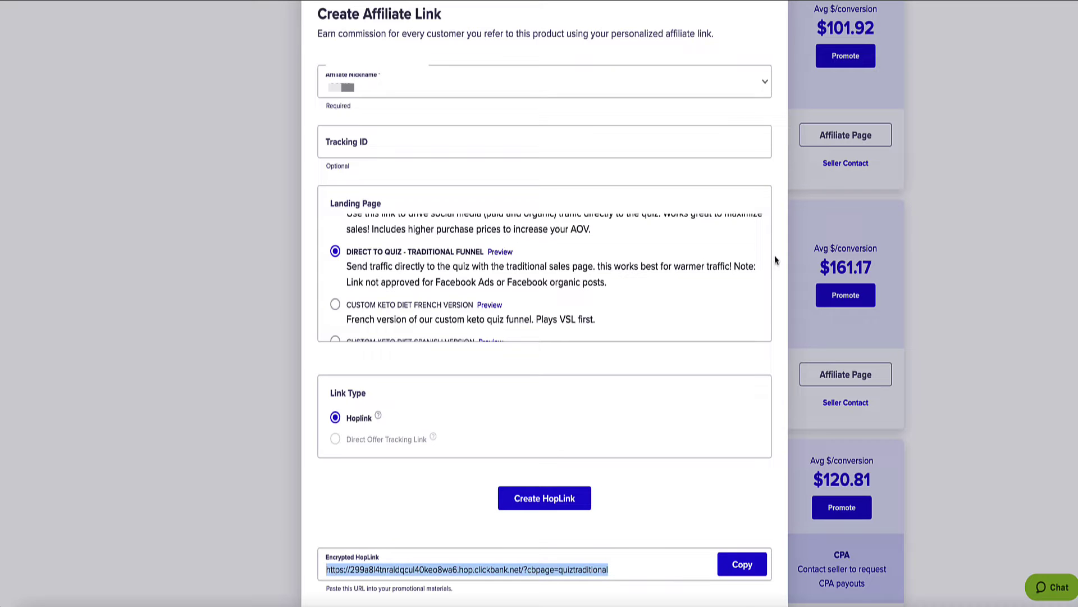
{"action": "key", "text": "Escape"}
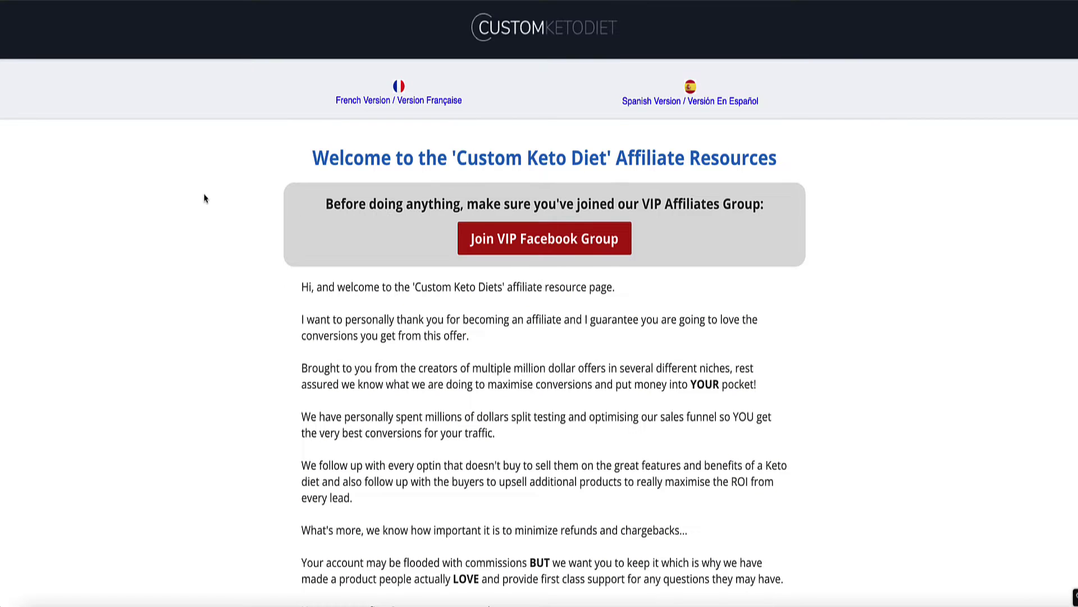
Scroll the Custom Keto Diet affiliate resources through hop links, banners, keywords and email swipes.
{"action": "scroll", "coordinate": [205, 198], "scroll_direction": "down", "scroll_amount": 12}
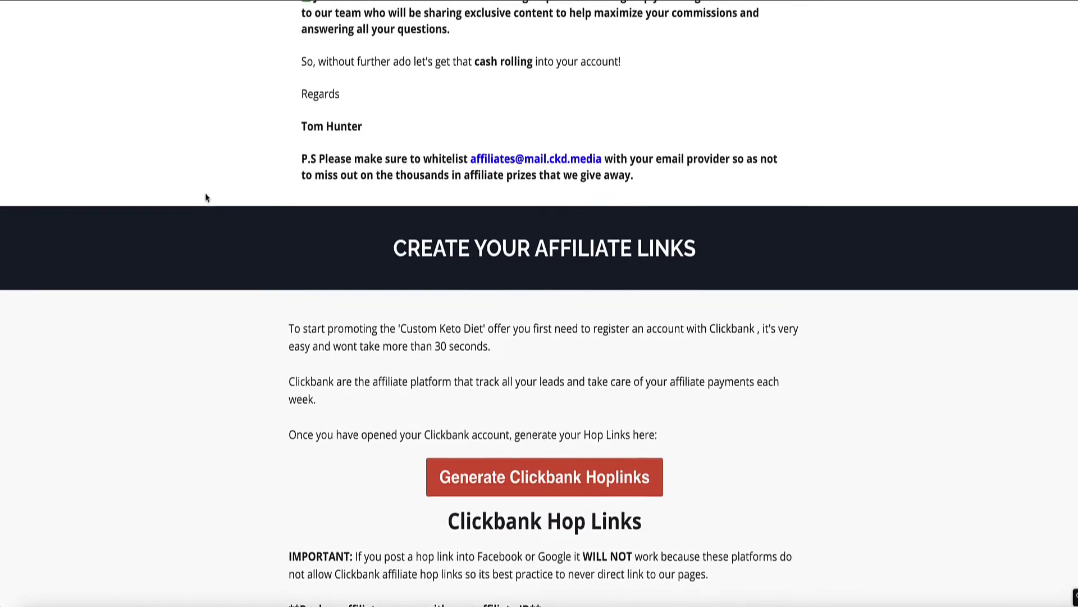
{"action": "scroll", "coordinate": [206, 198], "scroll_direction": "down", "scroll_amount": 5}
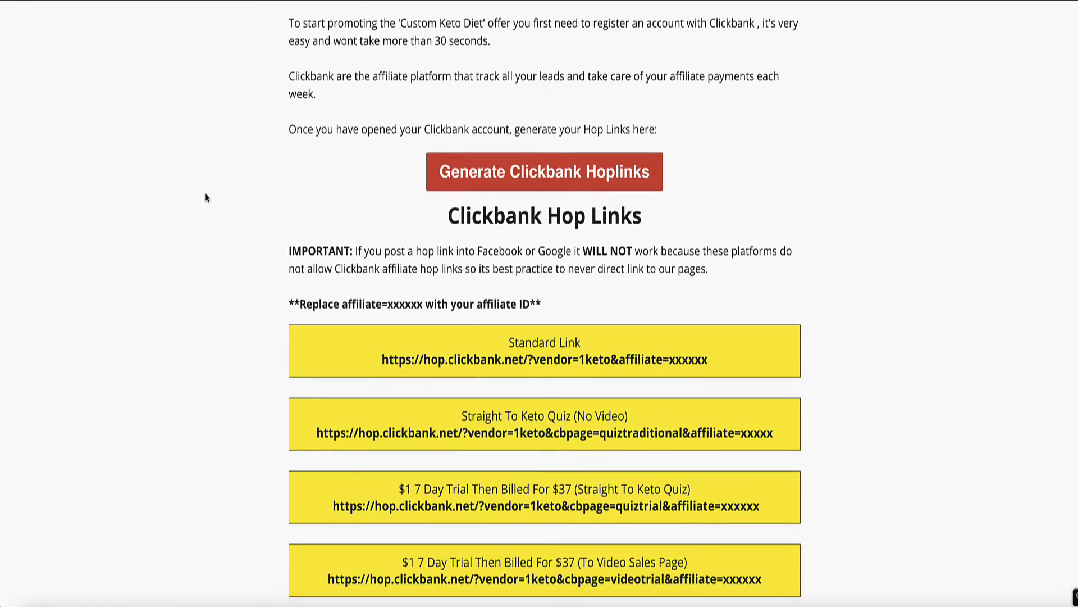
{"action": "scroll", "coordinate": [253, 259], "scroll_direction": "down", "scroll_amount": 15}
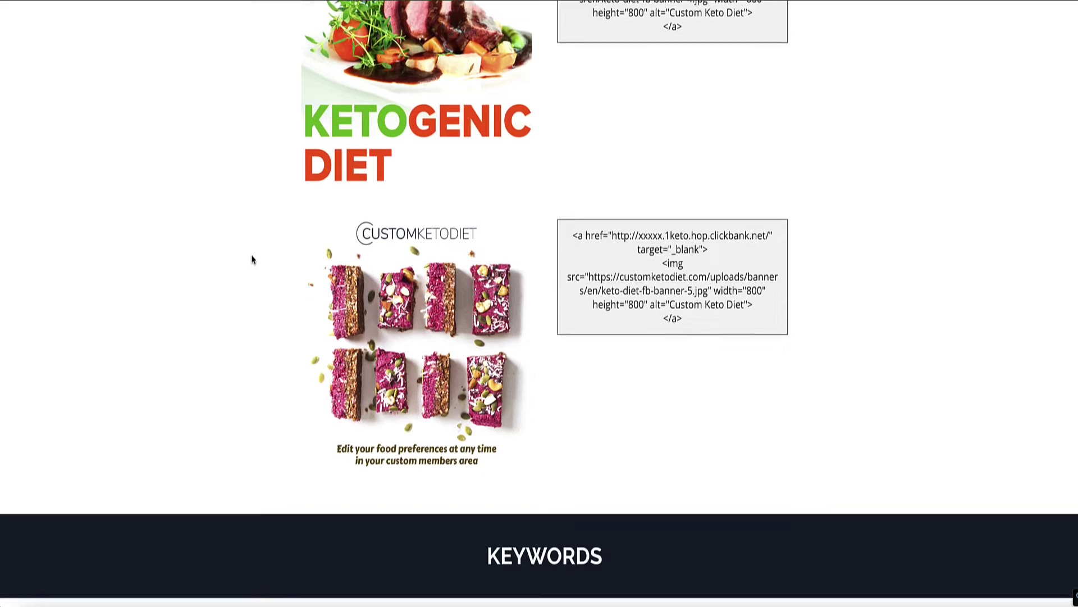
{"action": "scroll", "coordinate": [253, 260], "scroll_direction": "down", "scroll_amount": 13}
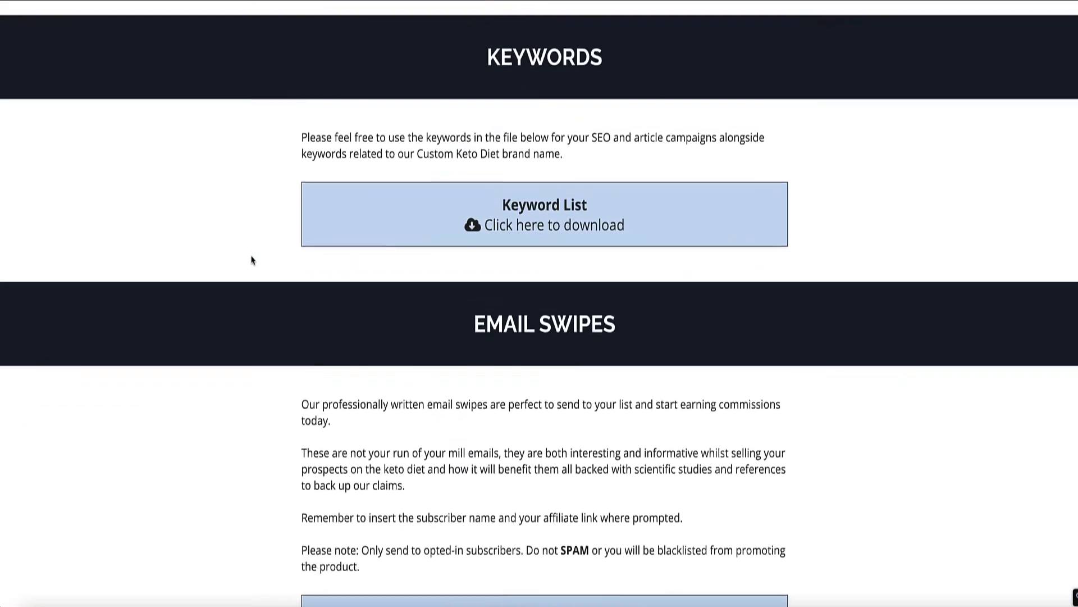
{"action": "scroll", "coordinate": [325, 290], "scroll_direction": "down", "scroll_amount": 2}
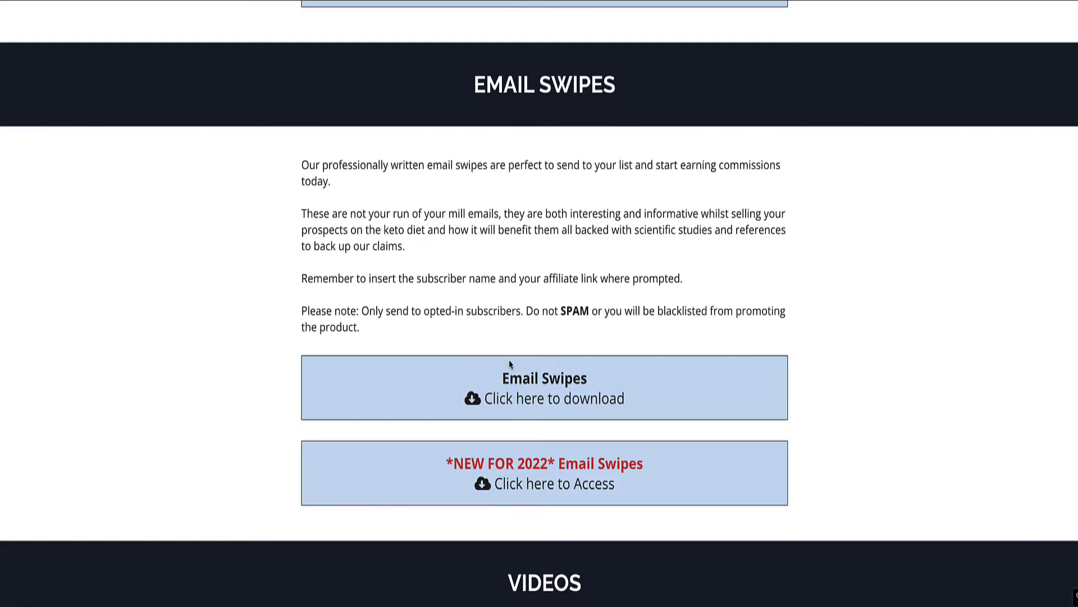
{"action": "scroll", "coordinate": [458, 270], "scroll_direction": "down", "scroll_amount": 1}
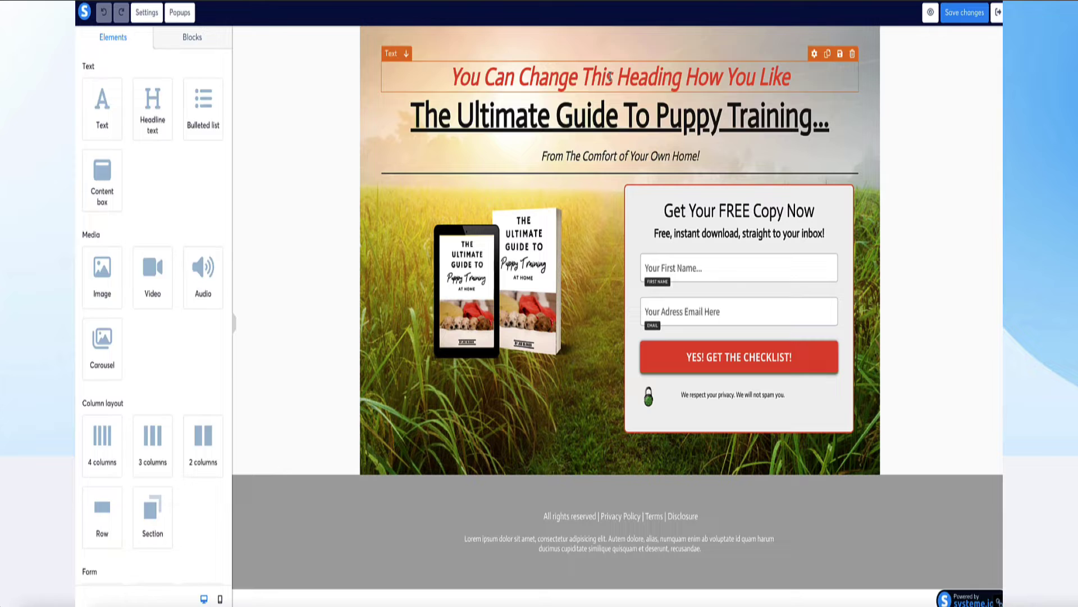
Retype the headings to 'These Elements Are Fully Customizable' and italic 'GUARD DOG', underline, add '!'.
{"action": "triple_click", "coordinate": [620, 76]}
{"action": "type", "text": "These Elements Are Fu"}
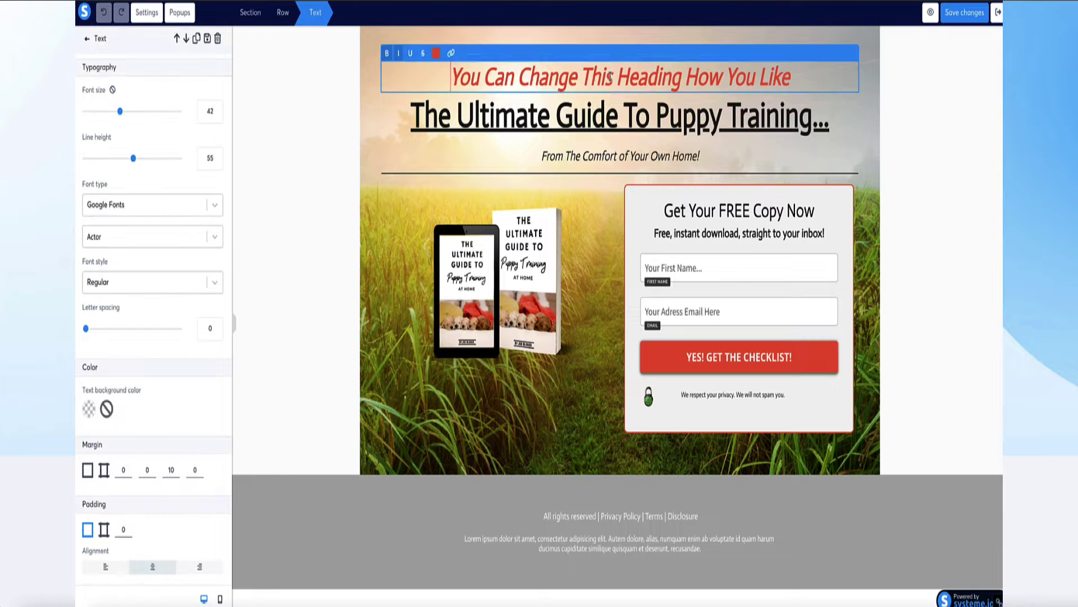
{"action": "type", "text": "lly Customizable"}
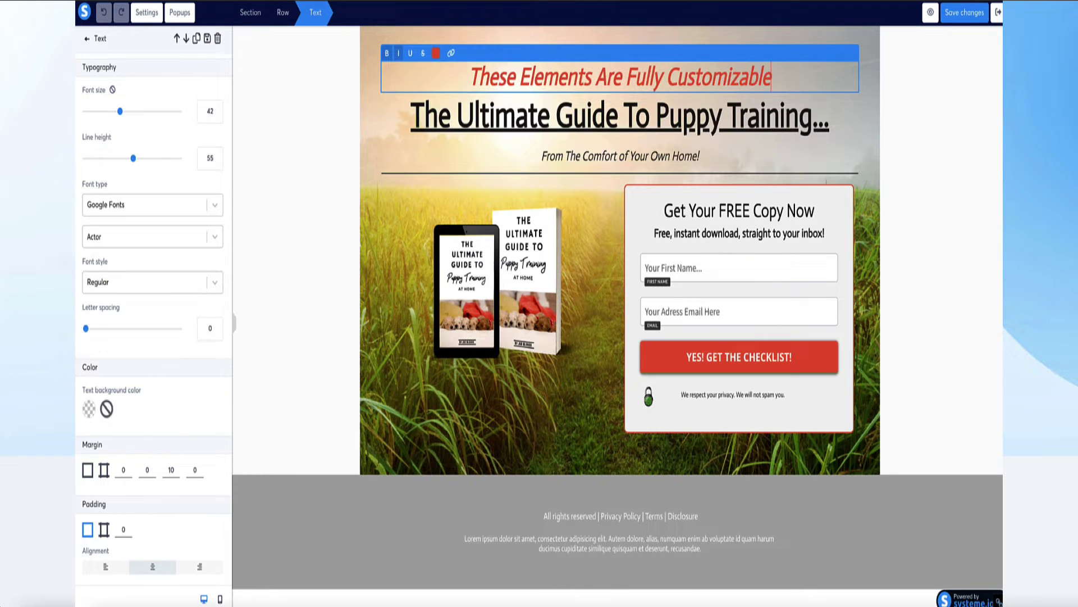
{"action": "double_click", "coordinate": [689, 115]}
{"action": "type", "text": "GUARD DOG"}
{"action": "key", "text": "ctrl+shift+Left"}
{"action": "key", "text": "ctrl+shift+Left"}
{"action": "left_click", "coordinate": [399, 85]}
{"action": "key", "text": "ctrl+a"}
{"action": "left_click", "coordinate": [412, 86]}
{"action": "left_click", "coordinate": [412, 86]}
{"action": "type", "text": "!"}
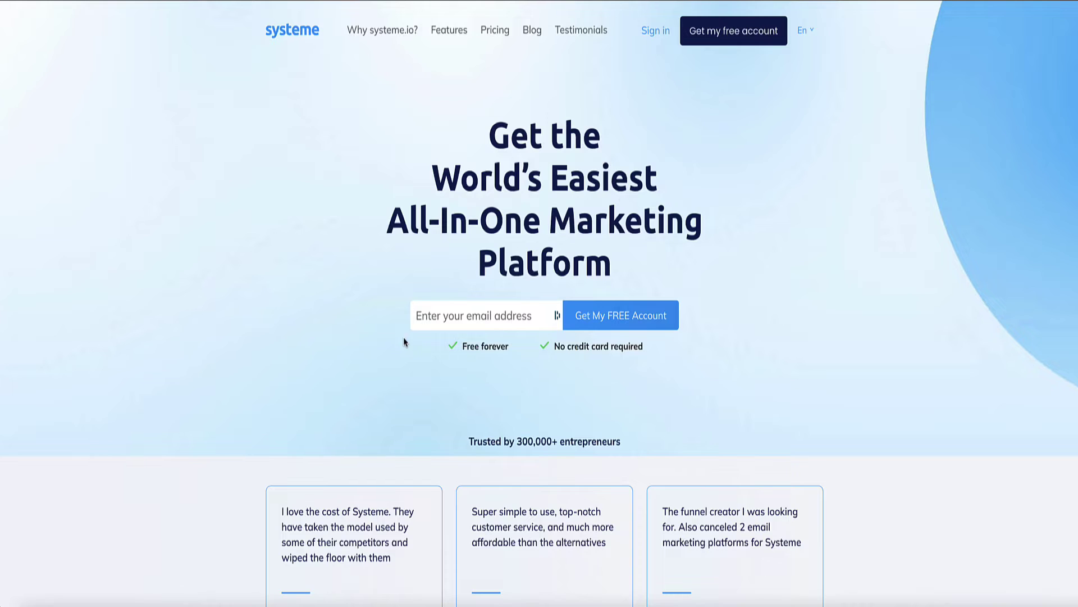
Highlight the homepage's 'Free forever' and 'No credit card required' claims.
{"action": "left_click_drag", "start_coordinate": [461, 346], "coordinate": [510, 348]}
{"action": "left_click_drag", "start_coordinate": [645, 347], "coordinate": [546, 353]}
{"action": "left_click", "coordinate": [546, 353]}
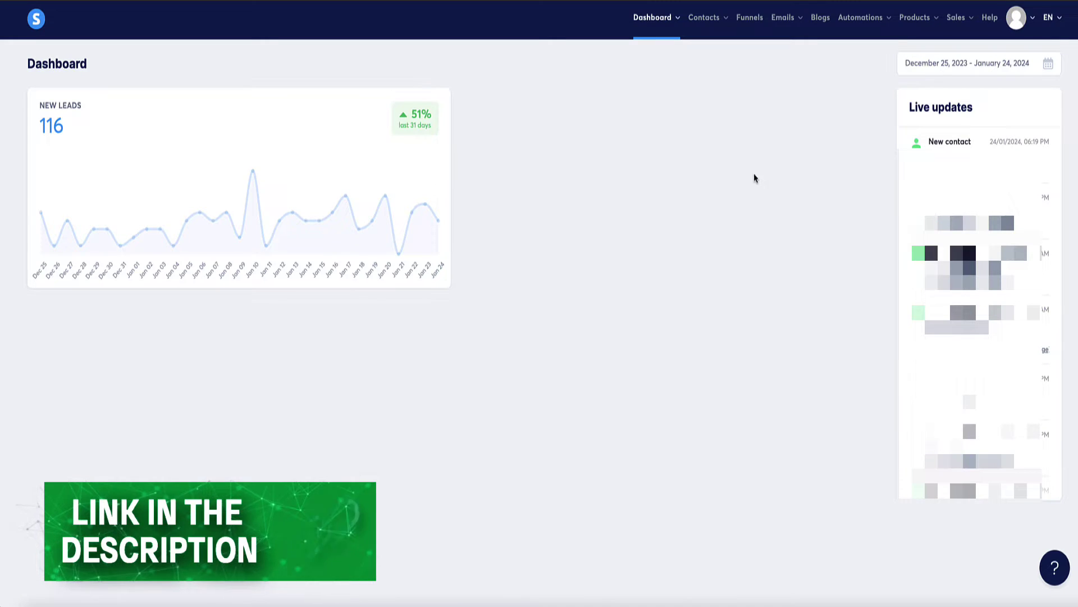
Start a new funnel named 'Custom keto diet' on the default systeme.io domain.
{"action": "left_click", "coordinate": [754, 27]}
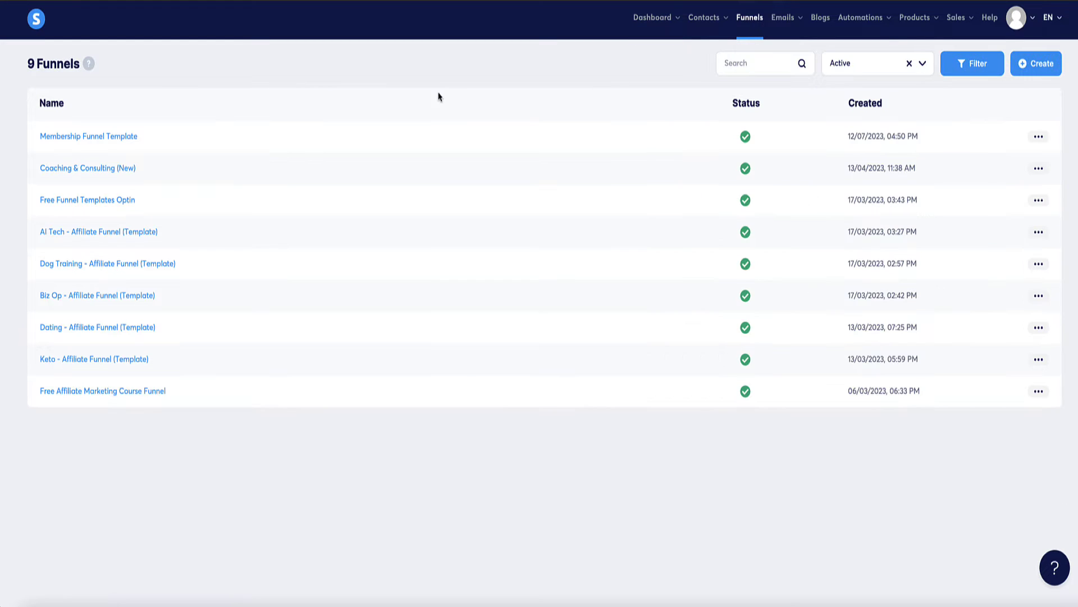
{"action": "left_click", "coordinate": [1039, 69]}
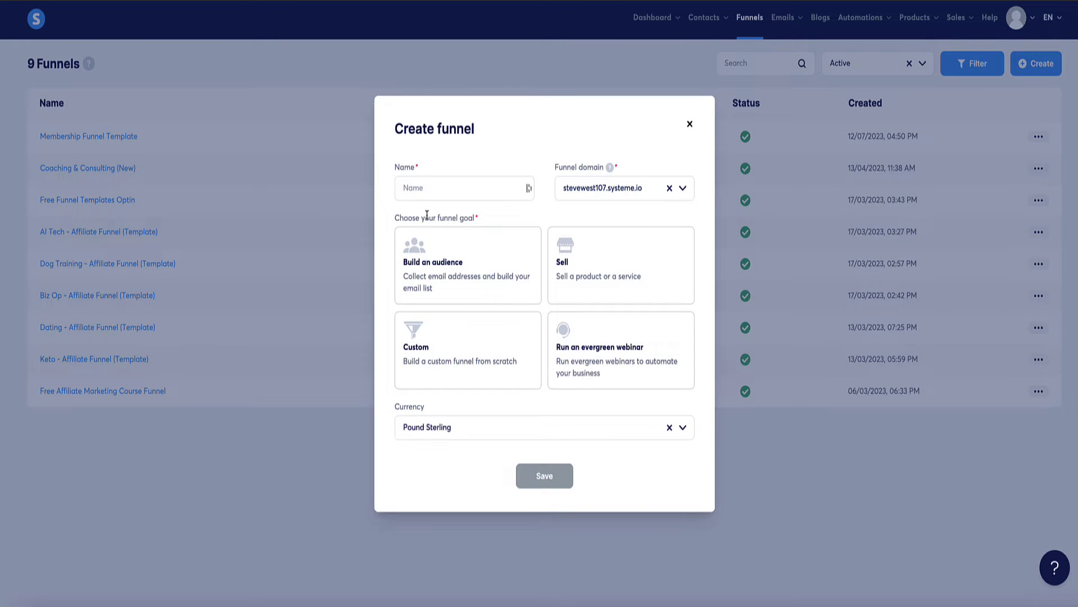
{"action": "left_click", "coordinate": [438, 188]}
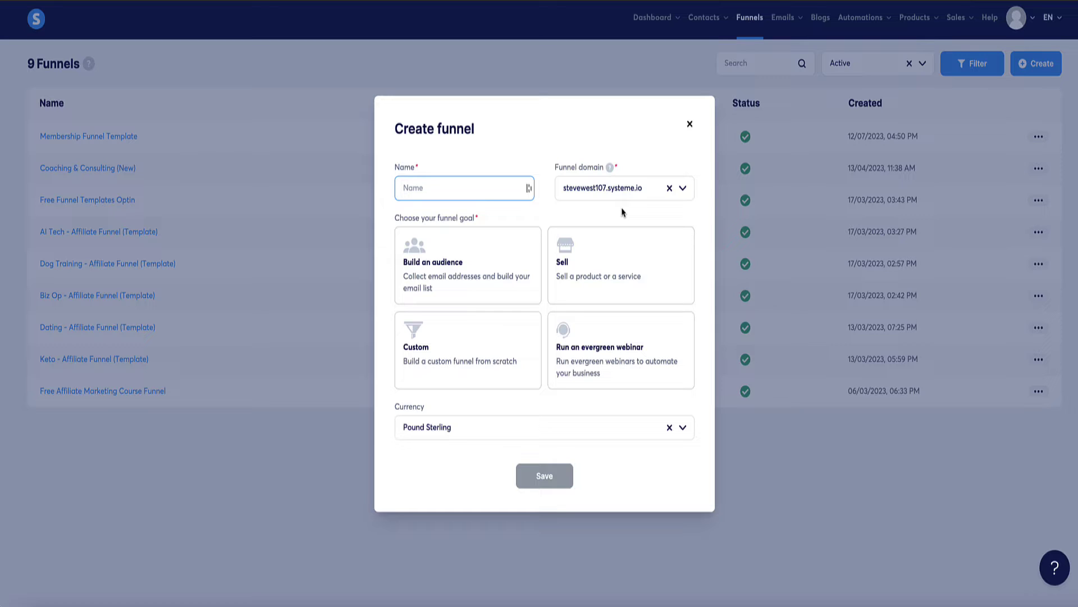
{"action": "type", "text": "Custom keto diet"}
{"action": "left_click", "coordinate": [683, 191]}
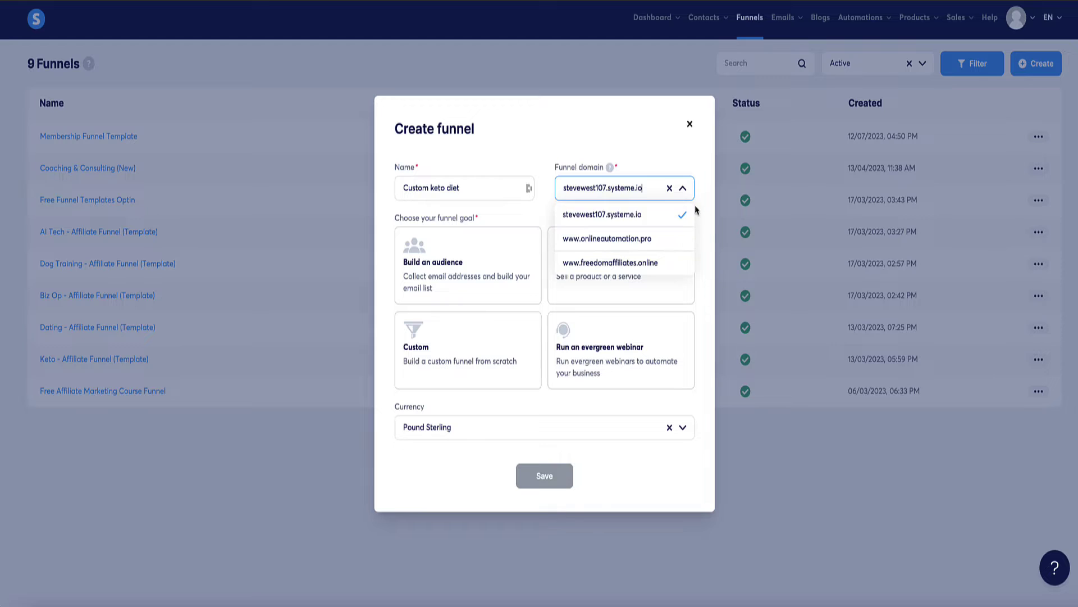
{"action": "left_click", "coordinate": [683, 189]}
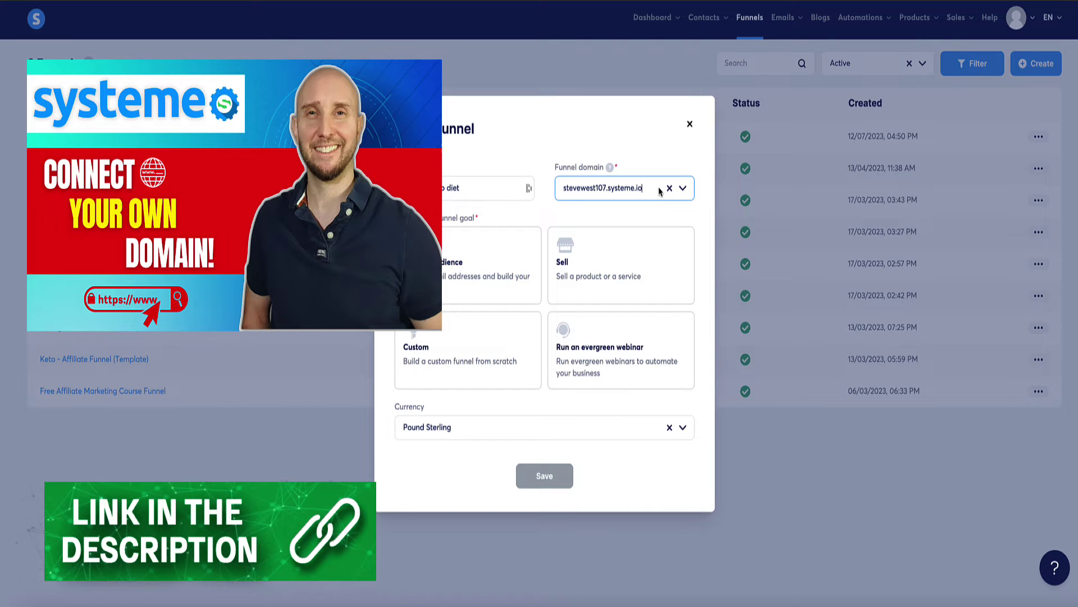
Set the funnel goal to Build an audience with Pound Sterling currency and save it.
{"action": "left_click", "coordinate": [461, 283]}
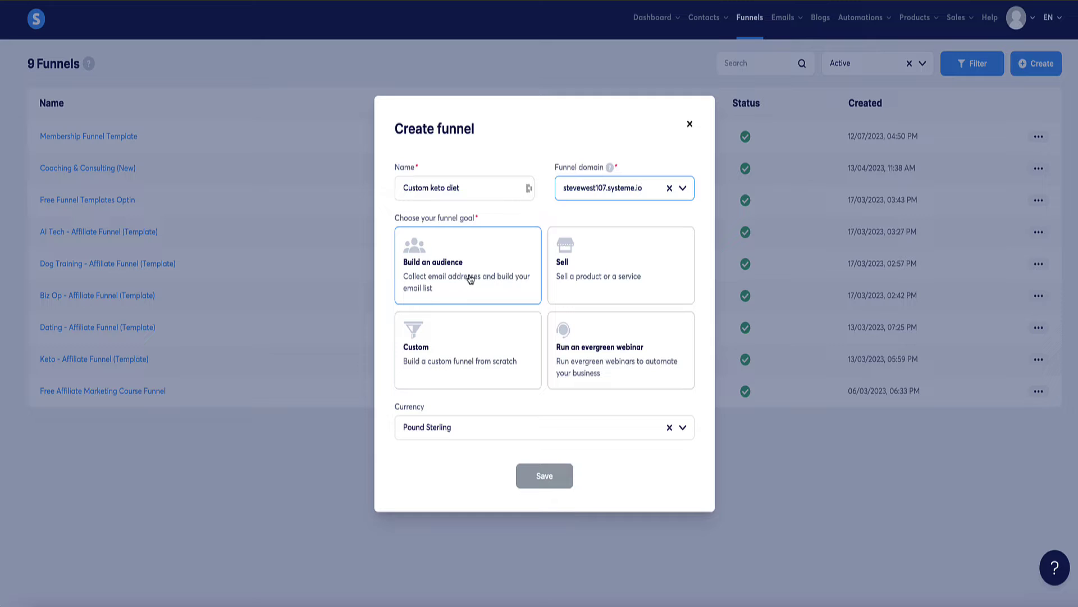
{"action": "left_click", "coordinate": [465, 278]}
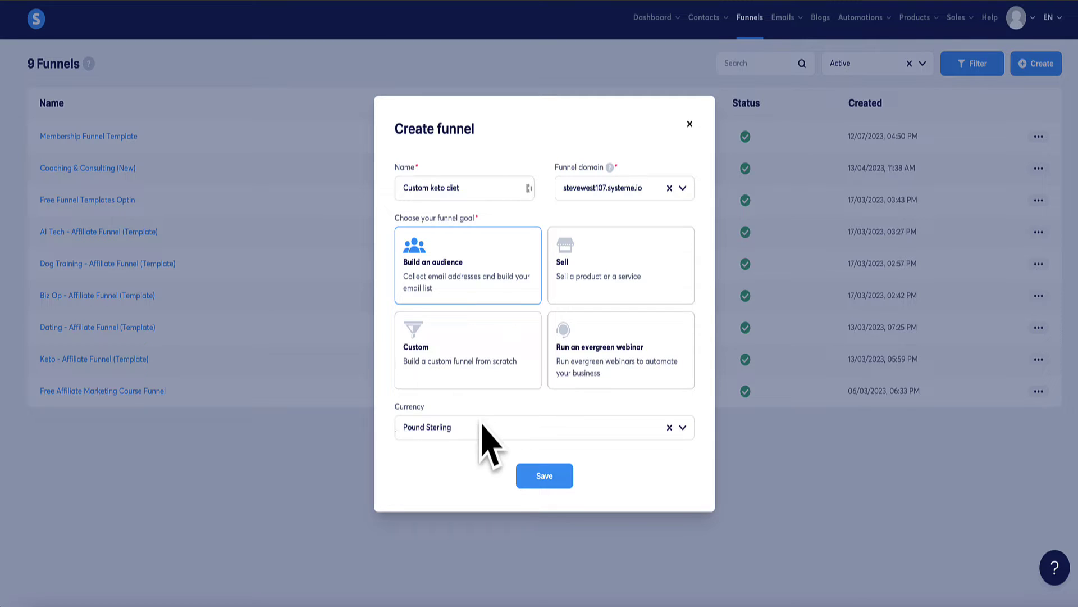
{"action": "left_click_drag", "start_coordinate": [428, 409], "coordinate": [401, 411]}
{"action": "left_click", "coordinate": [441, 452]}
{"action": "left_click", "coordinate": [550, 475]}
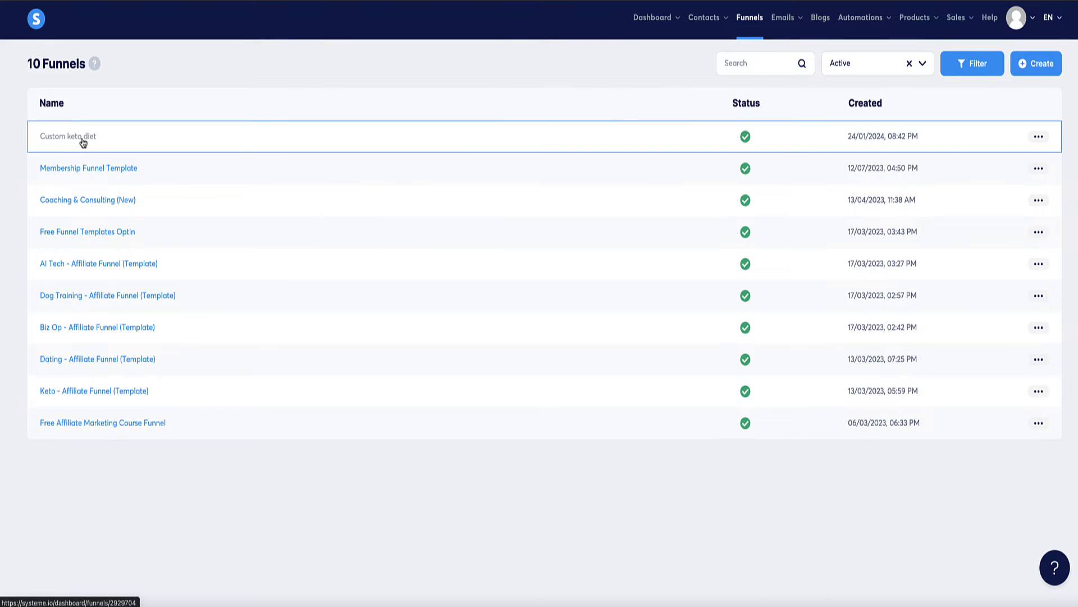
Open the Custom keto diet funnel and delete its Thank You download step.
{"action": "left_click", "coordinate": [70, 141]}
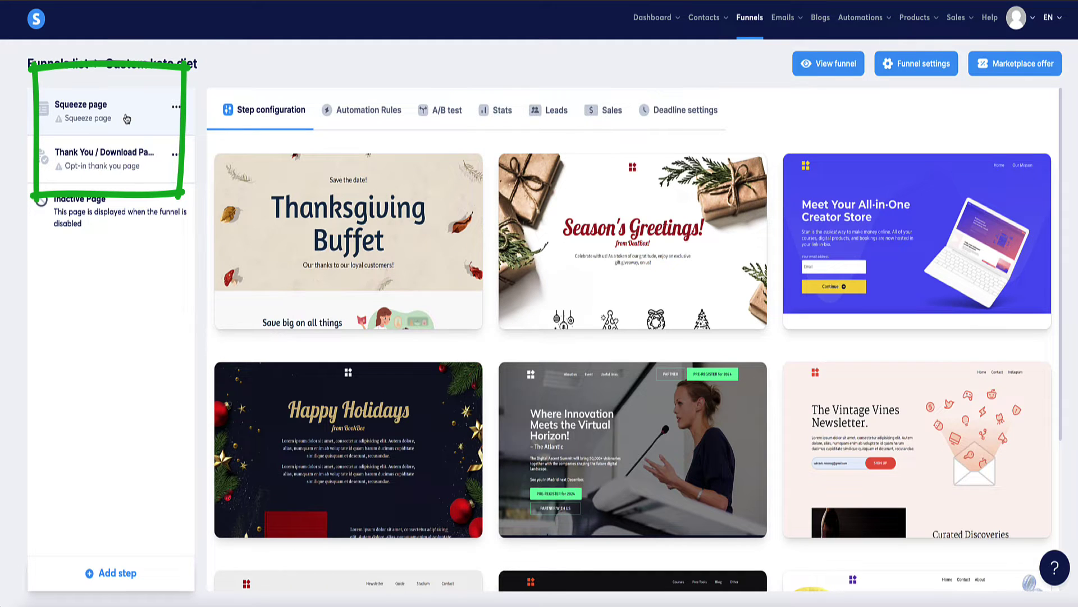
{"action": "left_click", "coordinate": [176, 155]}
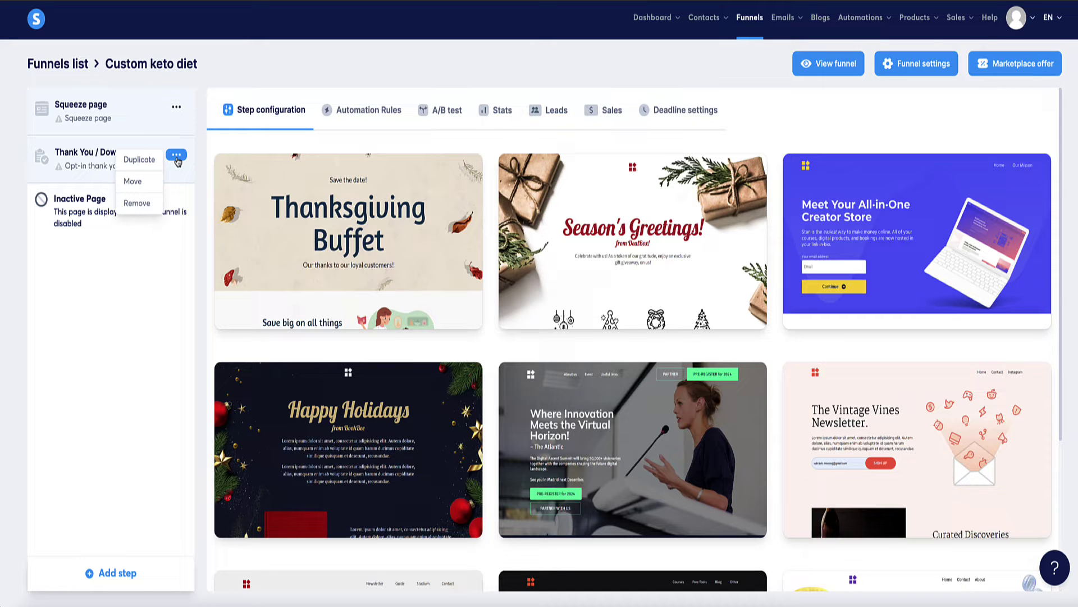
{"action": "left_click", "coordinate": [142, 204]}
{"action": "key", "text": "Return"}
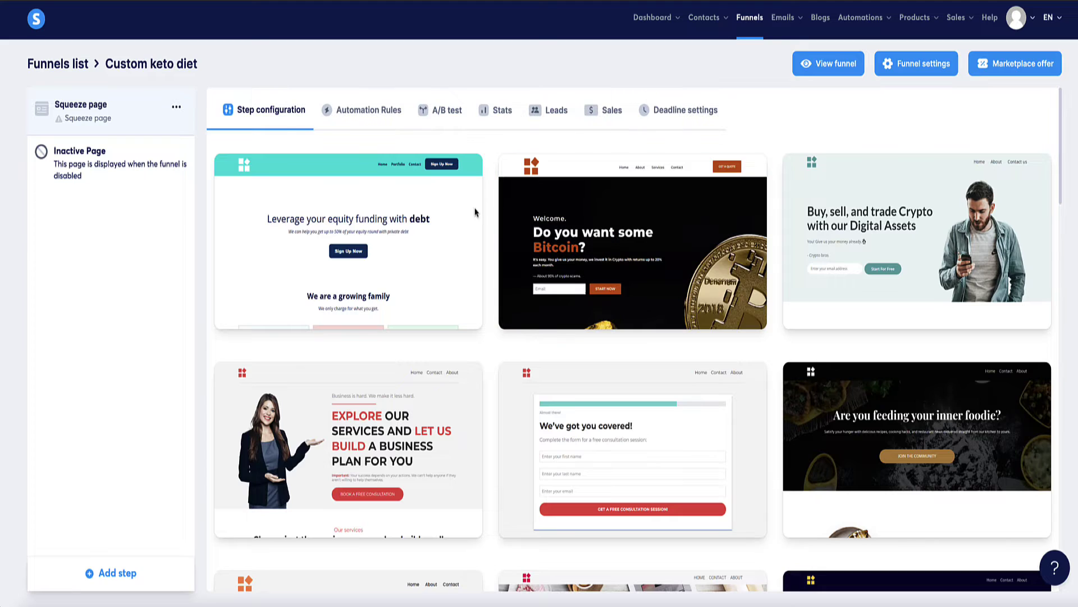
Preview 'The 3 step system to sell on autopilot' template, then select it for the squeeze page.
{"action": "scroll", "coordinate": [477, 226], "scroll_direction": "down", "scroll_amount": 6}
{"action": "scroll", "coordinate": [477, 225], "scroll_direction": "down", "scroll_amount": 10}
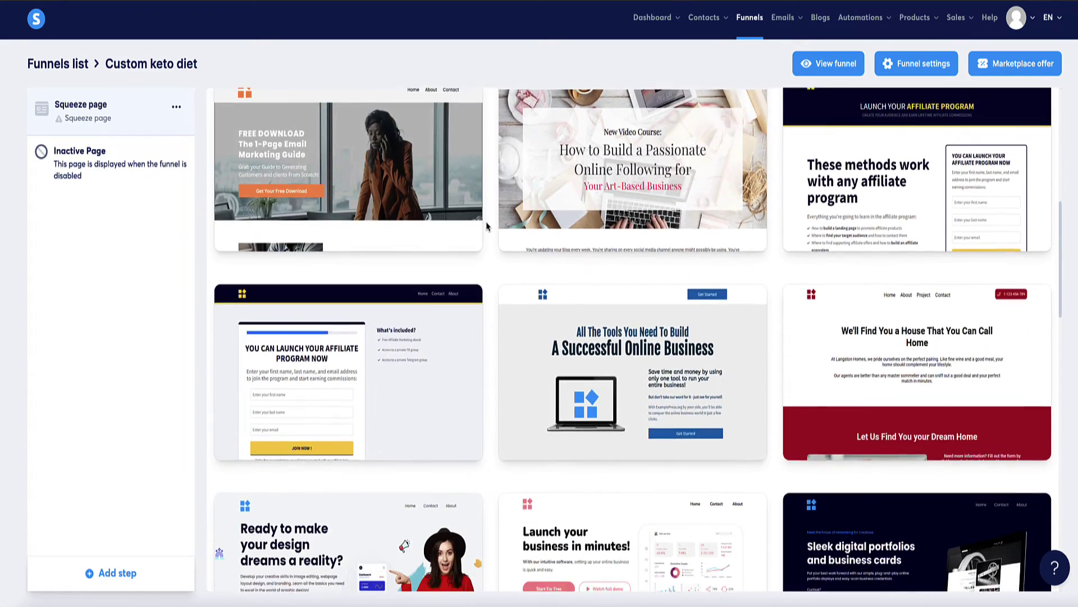
{"action": "scroll", "coordinate": [487, 226], "scroll_direction": "down", "scroll_amount": 10}
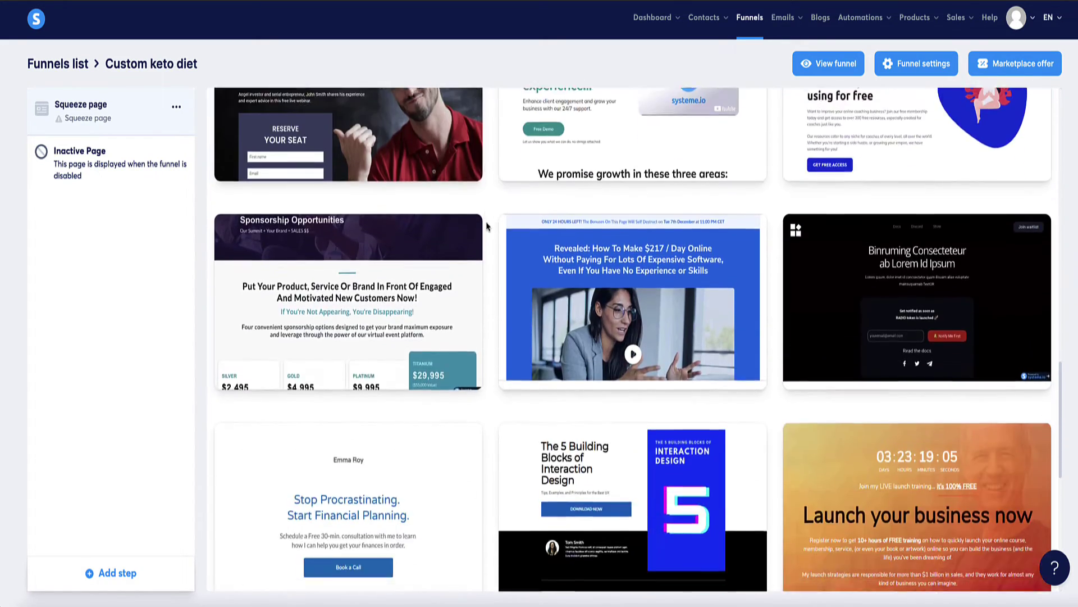
{"action": "scroll", "coordinate": [480, 227], "scroll_direction": "down", "scroll_amount": 1}
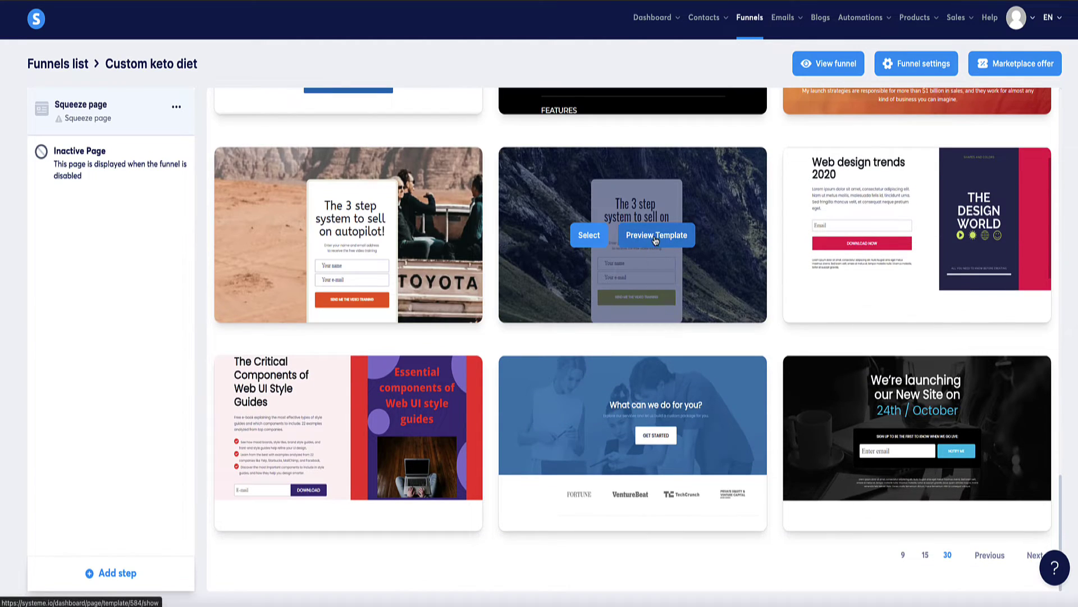
{"action": "left_click", "coordinate": [656, 235]}
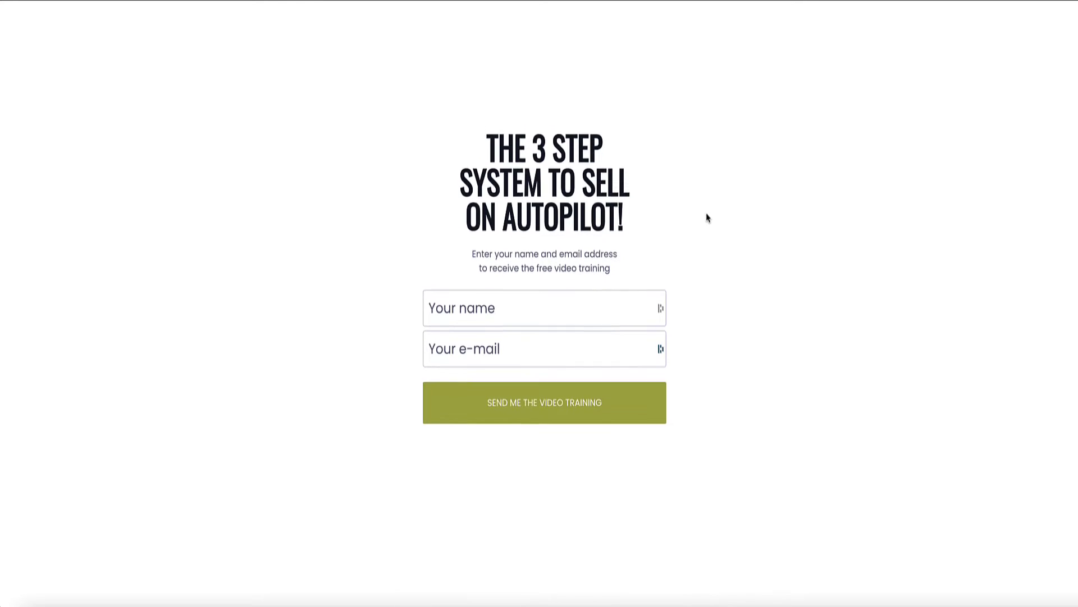
{"action": "key", "text": "ctrl+w"}
{"action": "left_click", "coordinate": [589, 236]}
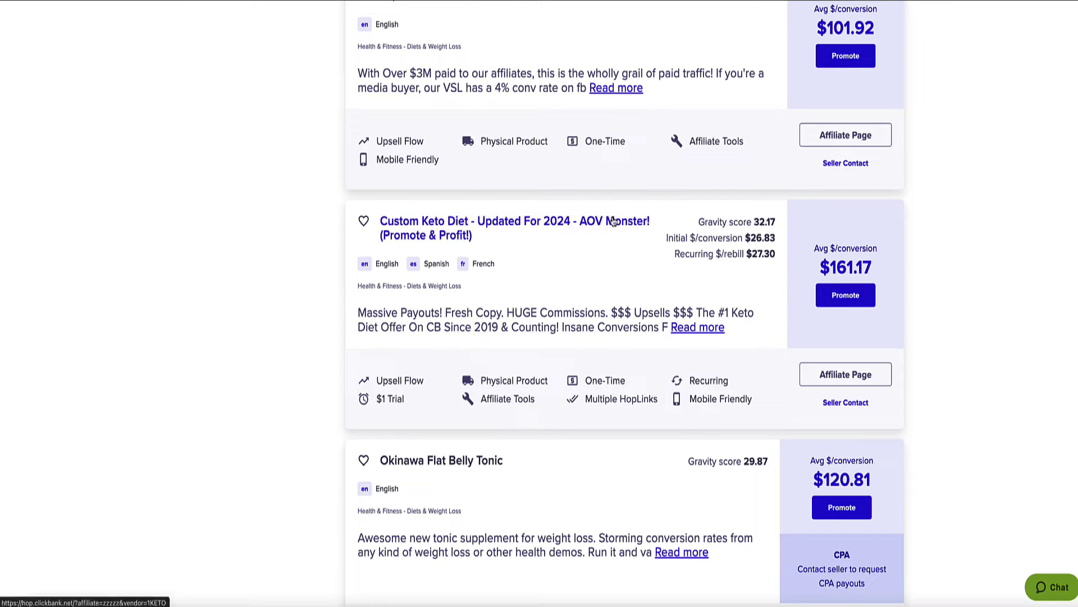
Open the Custom Keto Diet offer in ClickBank and bring up the pre-quiz lander preview link.
{"action": "left_click", "coordinate": [421, 223]}
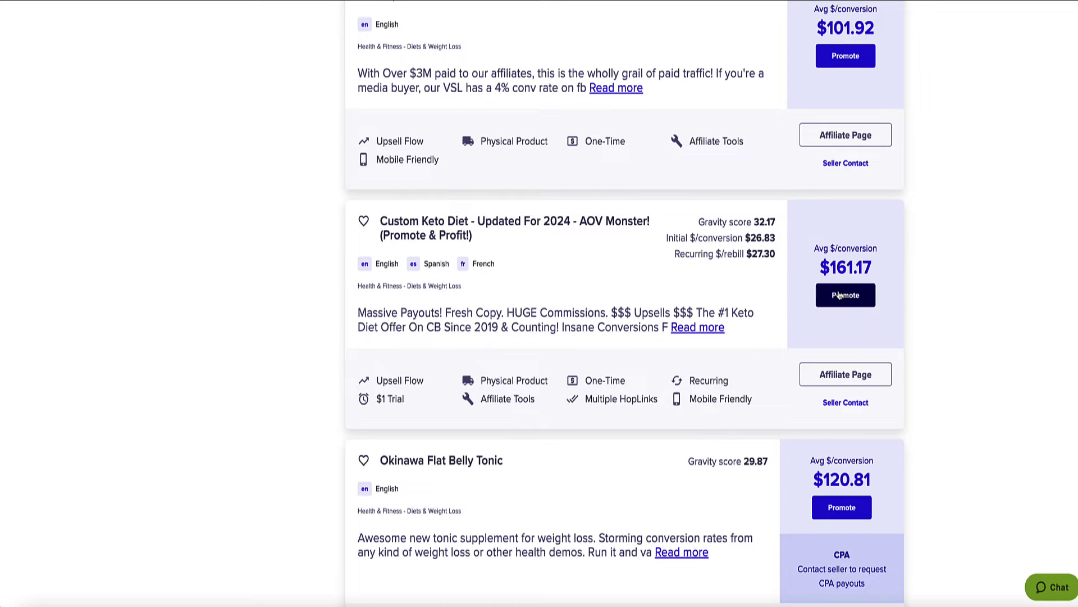
{"action": "left_click", "coordinate": [831, 295]}
{"action": "scroll", "coordinate": [500, 286], "scroll_direction": "down", "scroll_amount": 2}
{"action": "scroll", "coordinate": [495, 288], "scroll_direction": "up", "scroll_amount": 2}
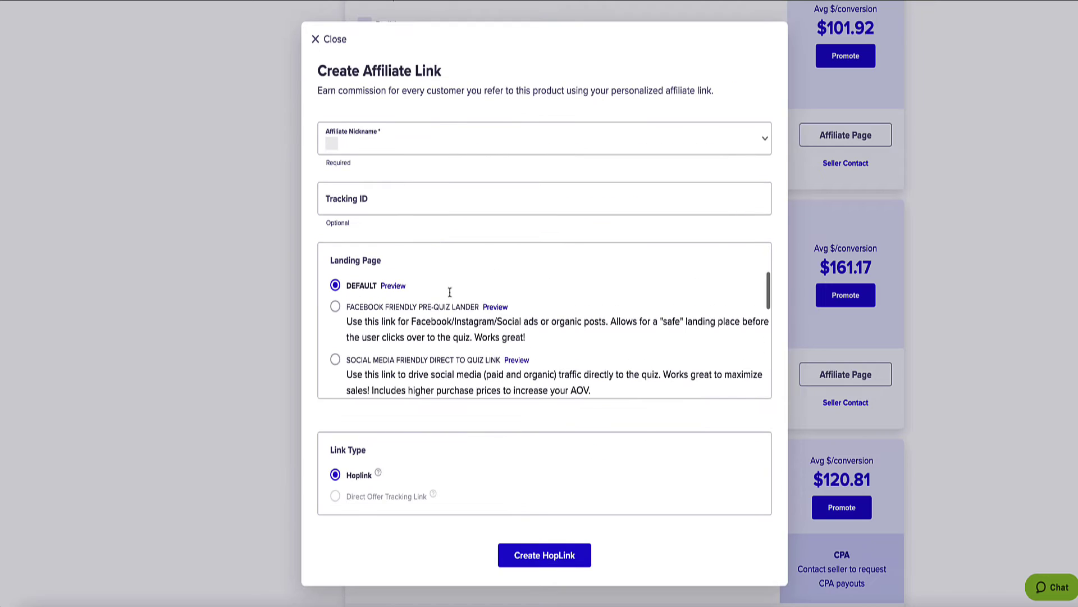
{"action": "scroll", "coordinate": [444, 308], "scroll_direction": "down", "scroll_amount": 2}
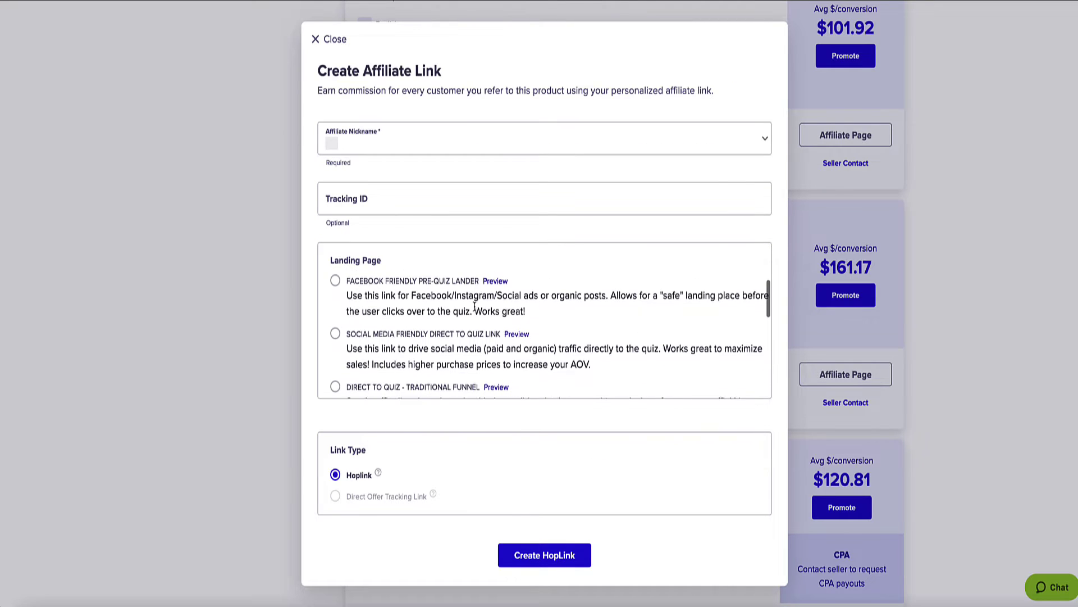
{"action": "right_click", "coordinate": [496, 276]}
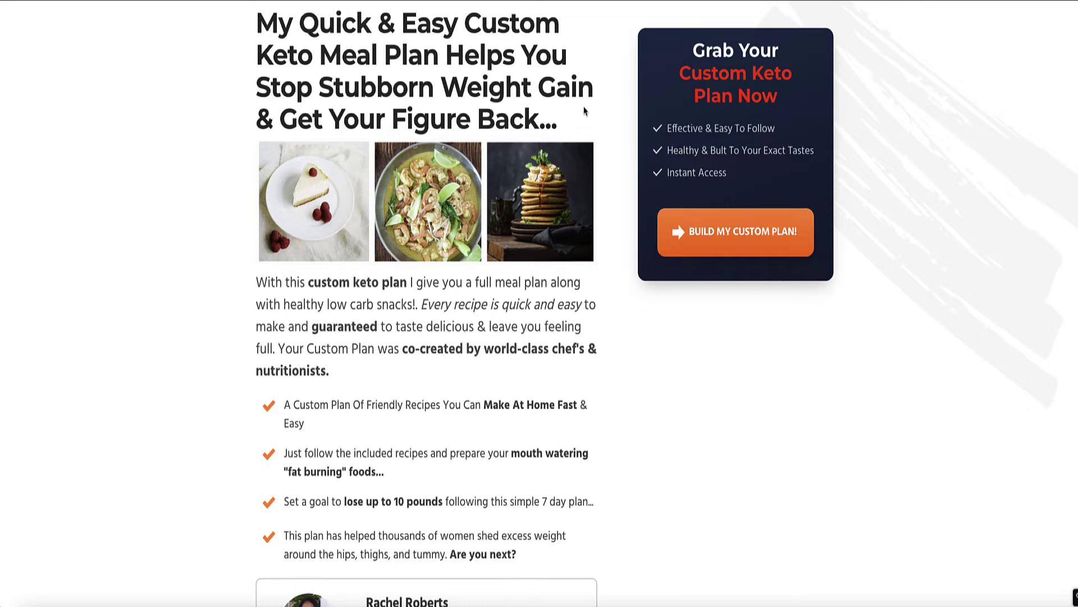
Copy the quiz page headline and select the existing squeeze page headline text in systeme.io.
{"action": "left_click_drag", "start_coordinate": [682, 105], "coordinate": [681, 191]}
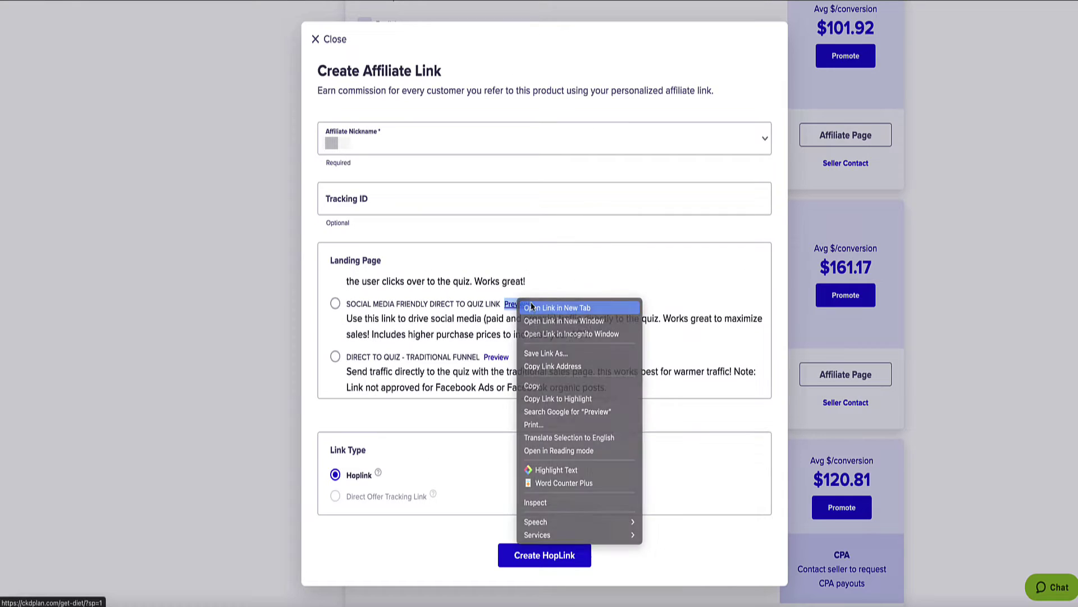
{"action": "left_click", "coordinate": [534, 308]}
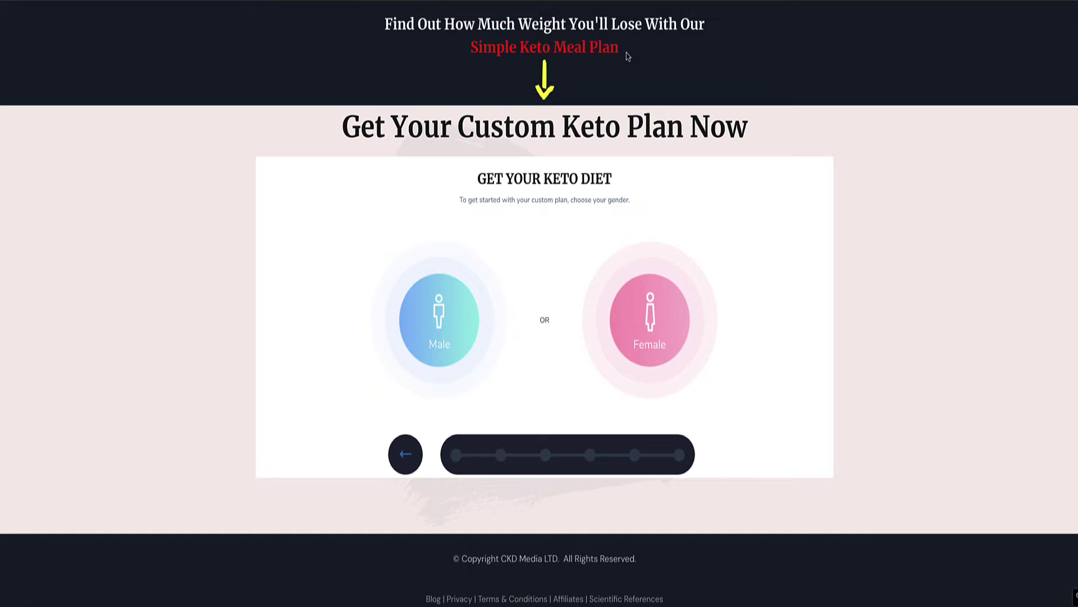
{"action": "left_click_drag", "start_coordinate": [625, 49], "coordinate": [392, 25]}
{"action": "key", "text": "ctrl+c"}
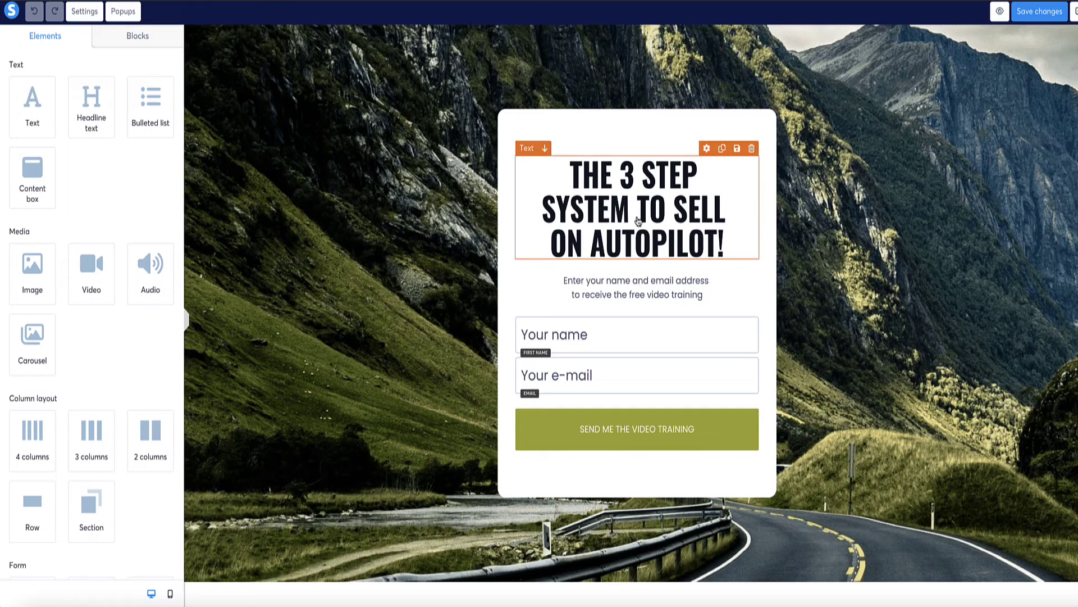
{"action": "left_click", "coordinate": [637, 217]}
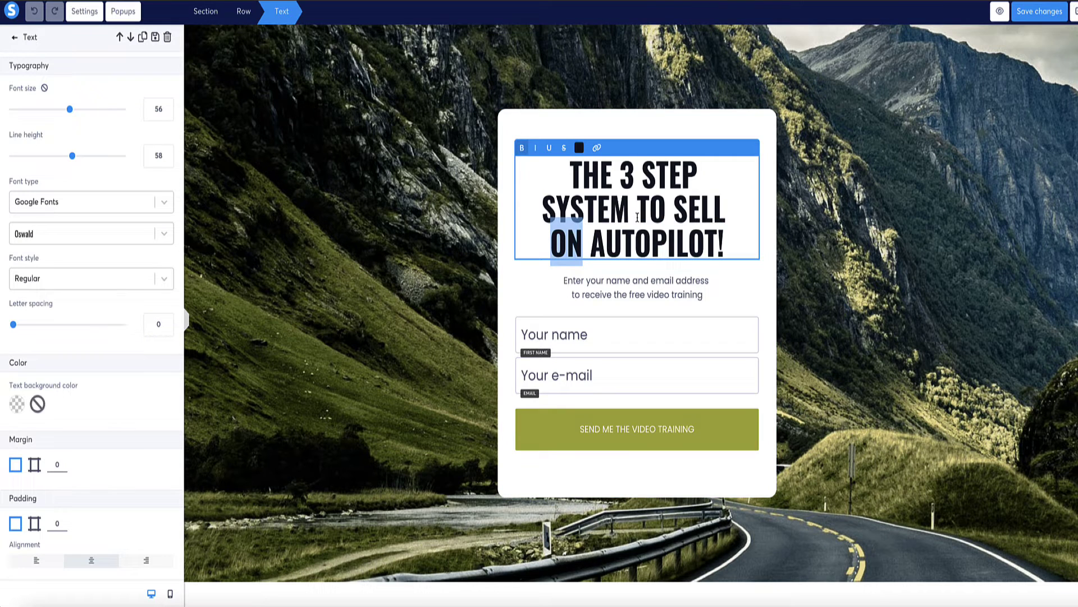
{"action": "left_click_drag", "start_coordinate": [731, 241], "coordinate": [570, 180]}
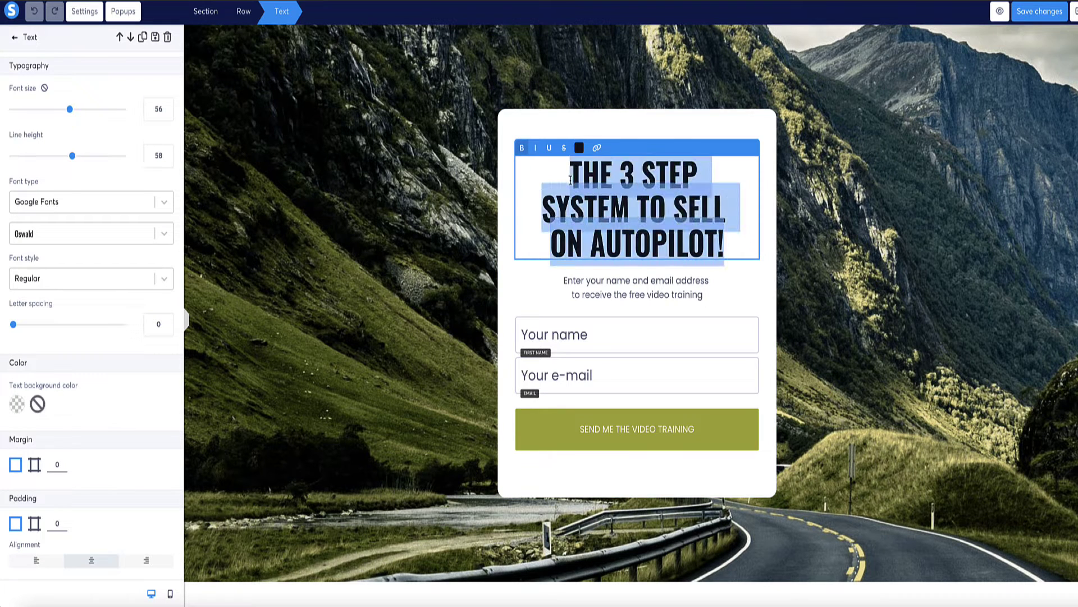
Paste the keto headline and style it Montserrat, size 32, line height 45.
{"action": "key", "text": "ctrl+v"}
{"action": "triple_click", "coordinate": [568, 180]}
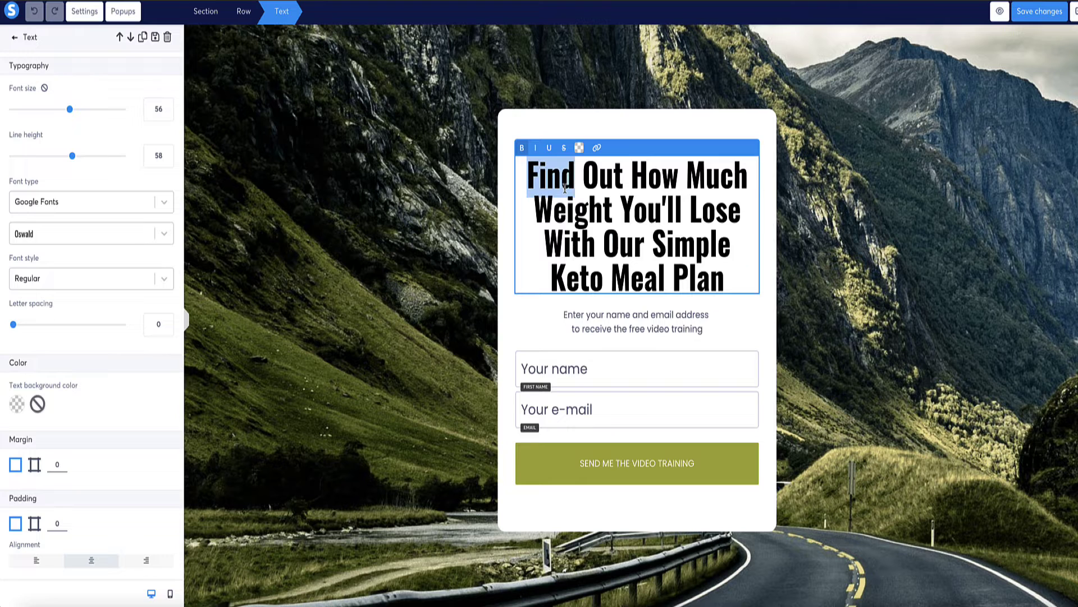
{"action": "left_click", "coordinate": [84, 234]}
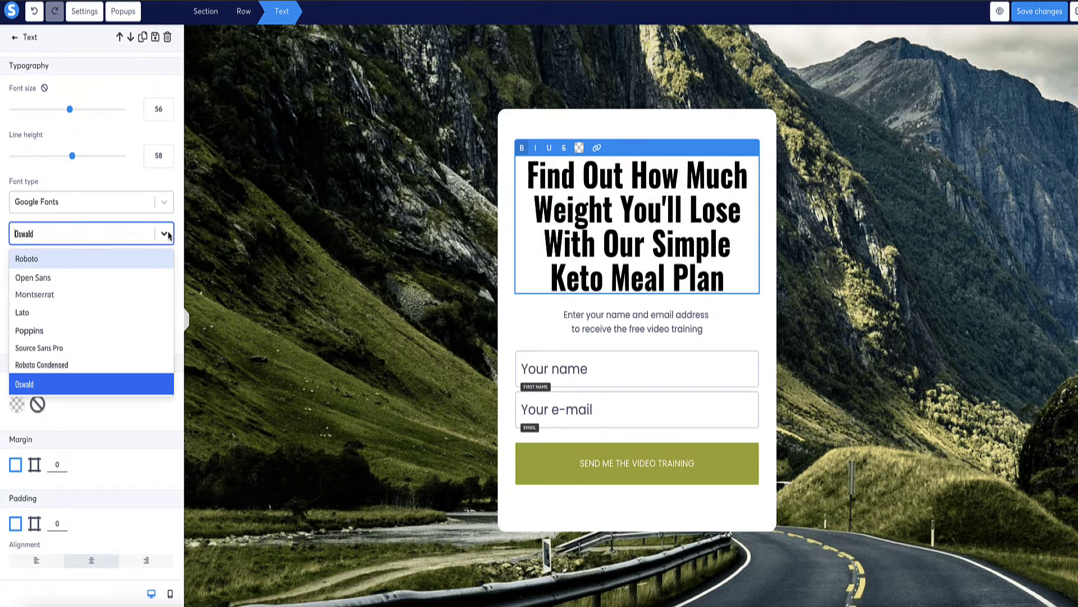
{"action": "scroll", "coordinate": [79, 310], "scroll_direction": "down", "scroll_amount": 4}
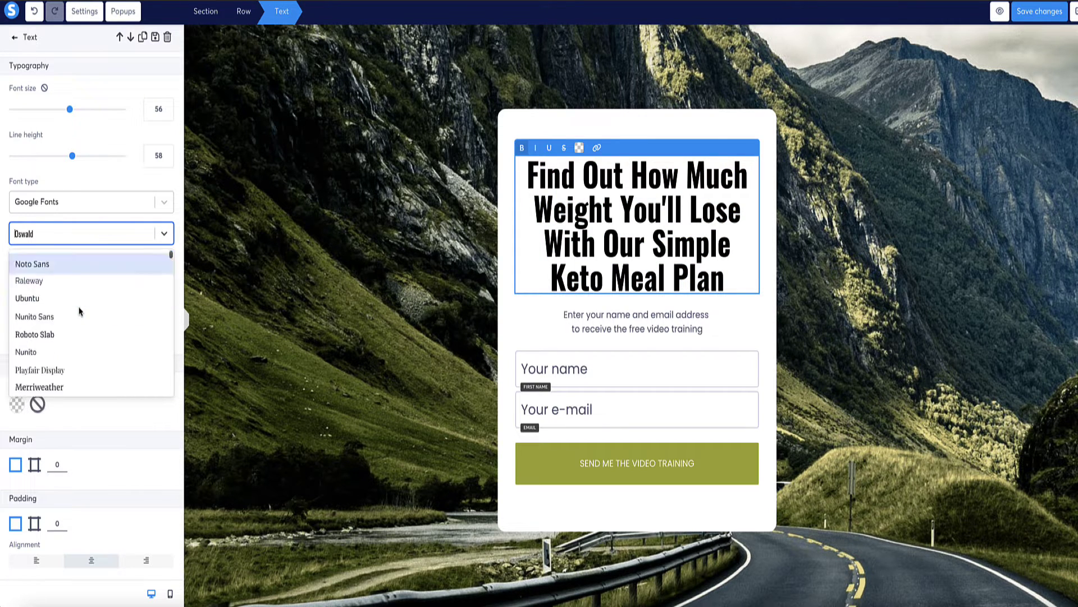
{"action": "scroll", "coordinate": [56, 303], "scroll_direction": "up", "scroll_amount": 5}
{"action": "left_click", "coordinate": [38, 296]}
{"action": "left_click_drag", "start_coordinate": [72, 110], "coordinate": [42, 109]}
{"action": "left_click_drag", "start_coordinate": [72, 156], "coordinate": [58, 162]}
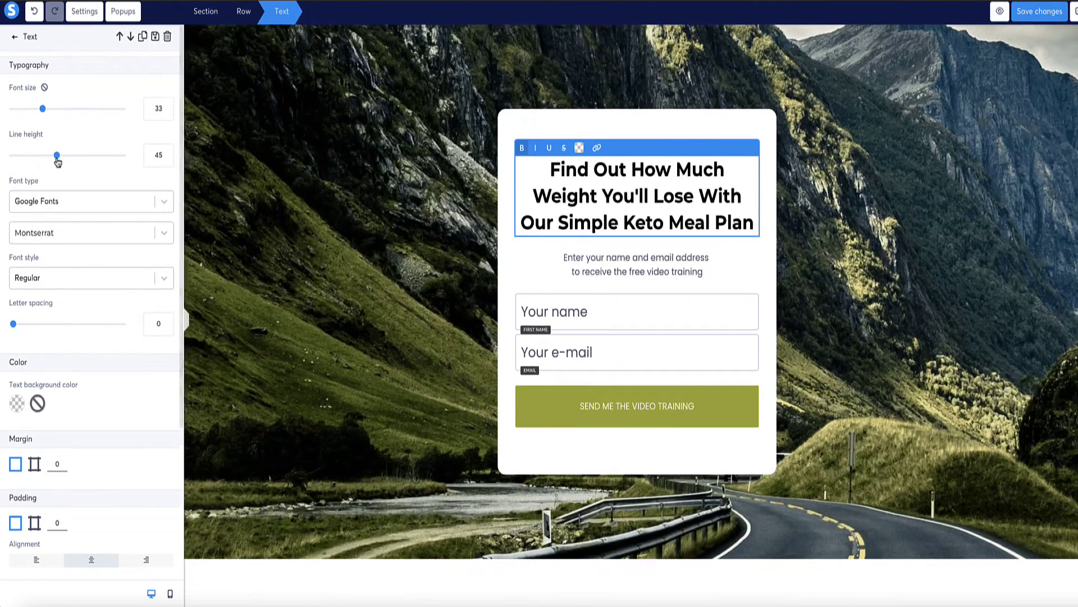
Colour the words 'Simple Keto Meal Plan' red.
{"action": "left_click_drag", "start_coordinate": [738, 227], "coordinate": [543, 226]}
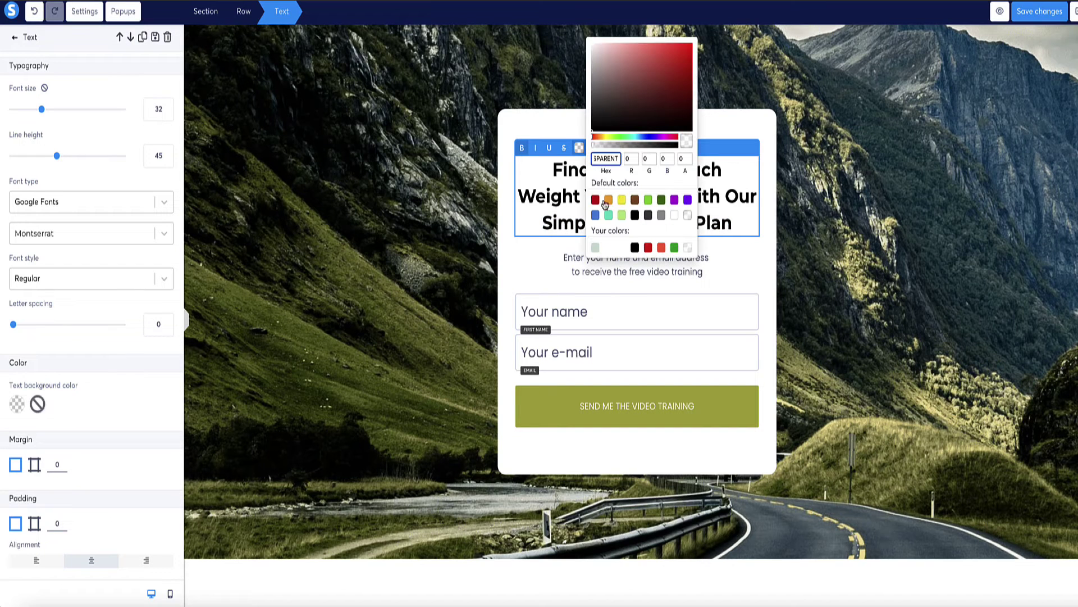
{"action": "left_click", "coordinate": [596, 200]}
{"action": "left_click", "coordinate": [453, 199]}
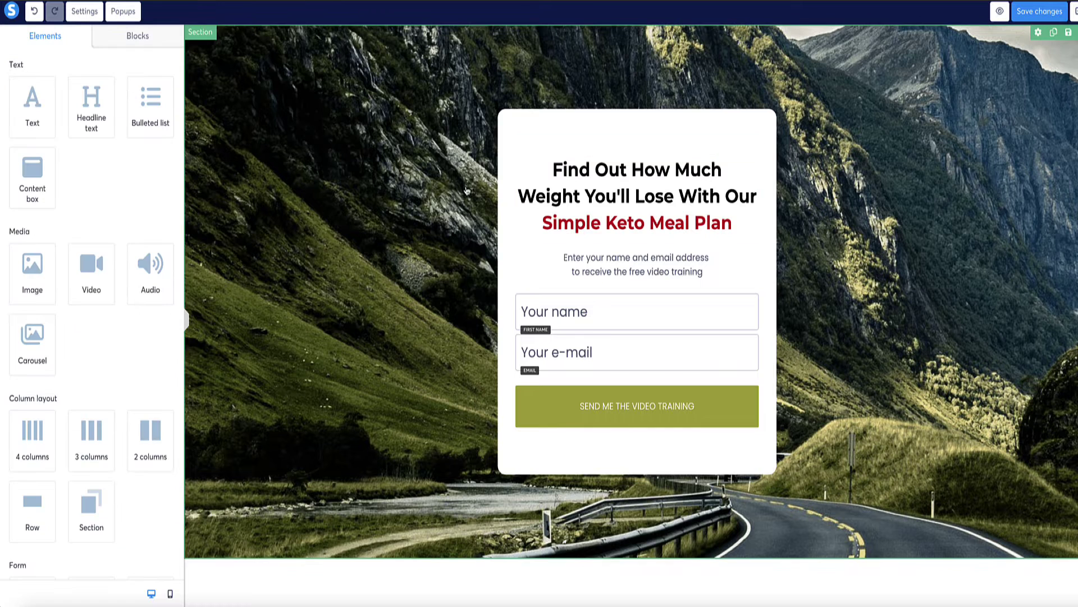
Duplicate the headline and change the copy's text to 'Take The Quiz Now!'.
{"action": "key", "text": "ctrl+d"}
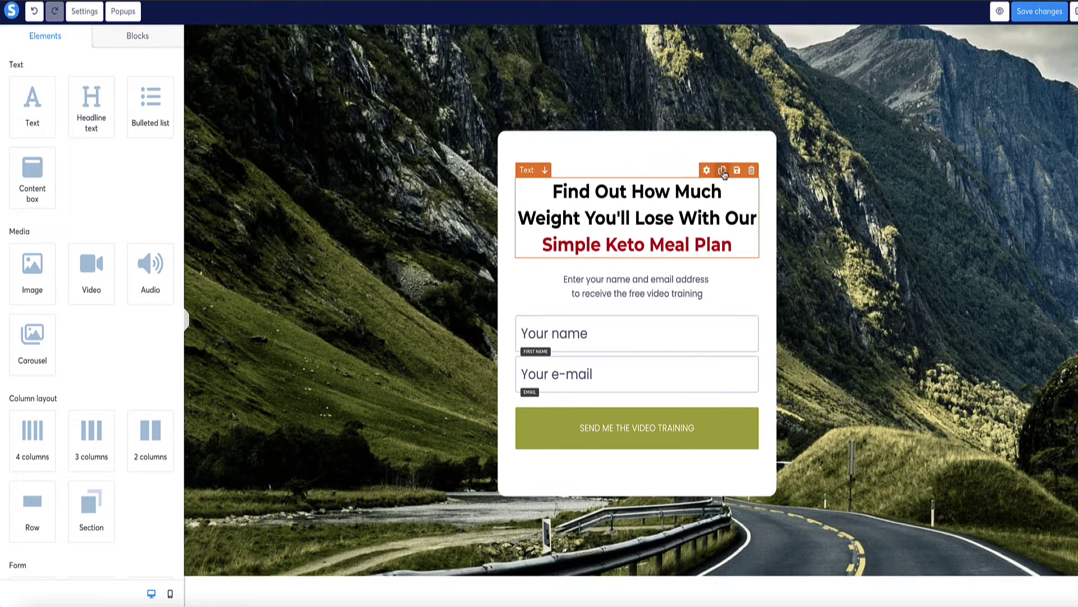
{"action": "left_click", "coordinate": [623, 282]}
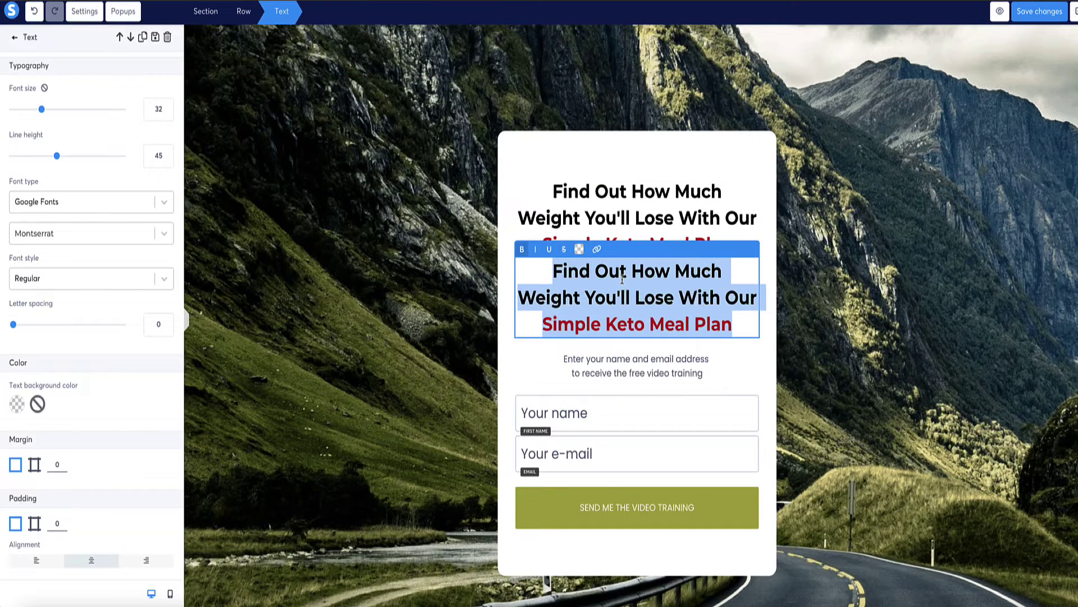
{"action": "type", "text": "Take The "}
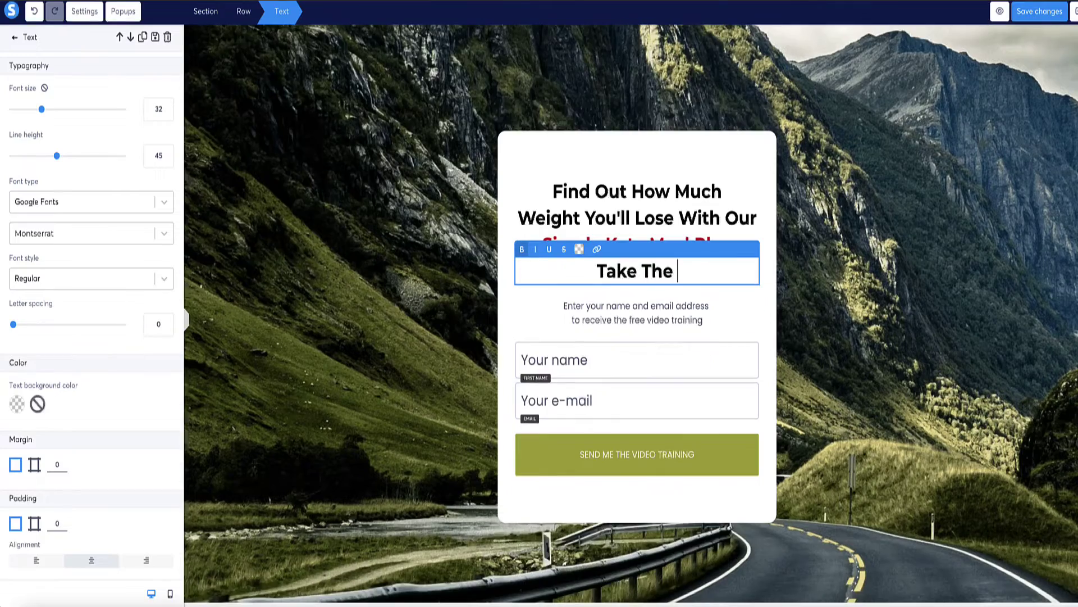
{"action": "type", "text": "Quiz Now!"}
{"action": "key", "text": "Escape"}
Give the subheading separate margins with a top margin of about 27.
{"action": "left_click", "coordinate": [589, 270]}
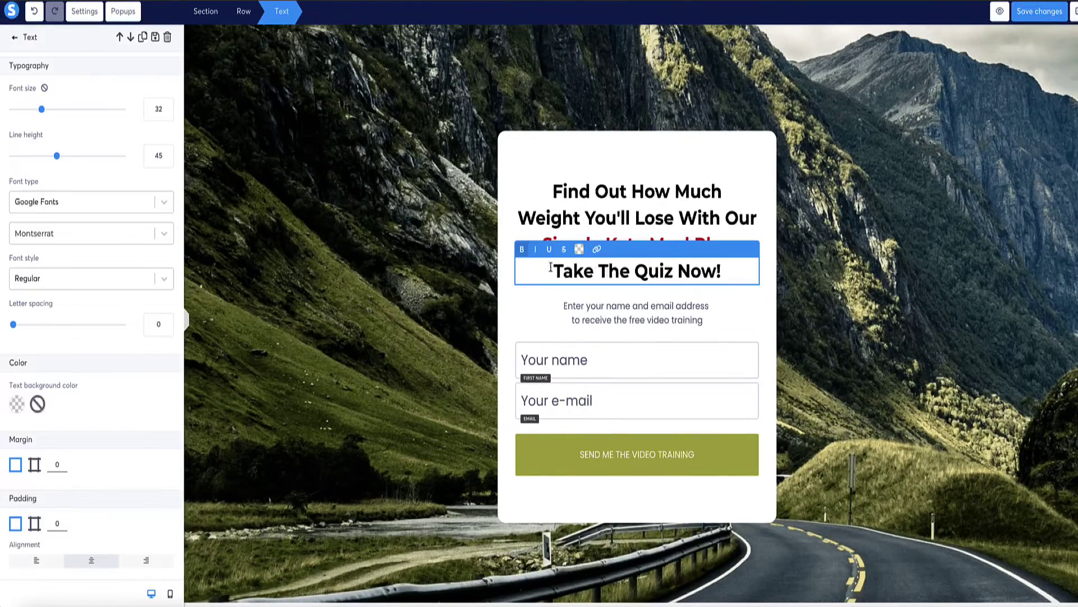
{"action": "scroll", "coordinate": [39, 334], "scroll_direction": "down", "scroll_amount": 2}
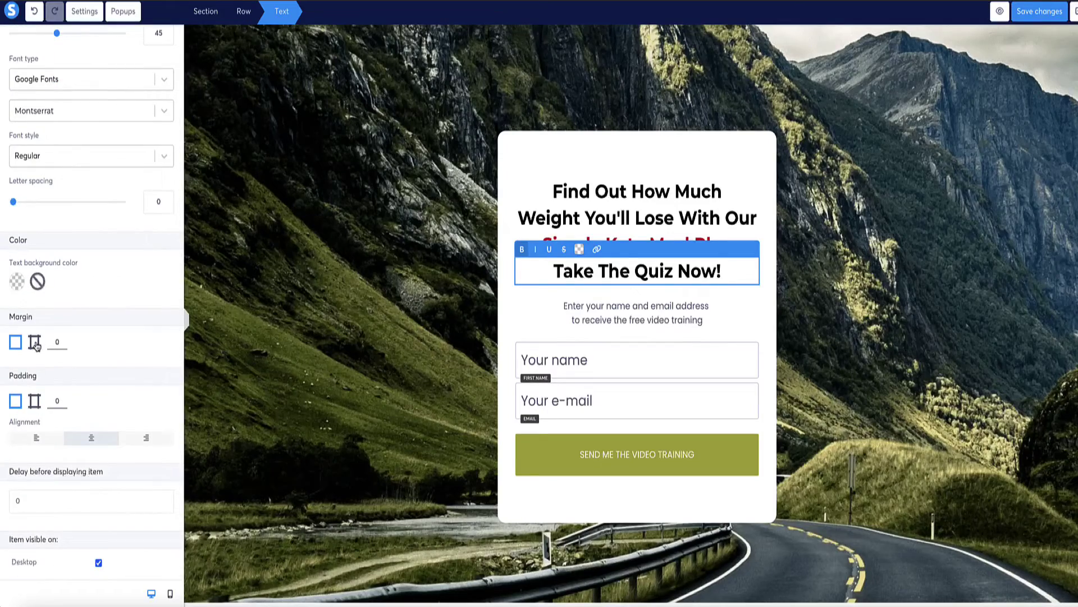
{"action": "left_click", "coordinate": [35, 342]}
{"action": "left_click_drag", "start_coordinate": [11, 381], "coordinate": [35, 385]}
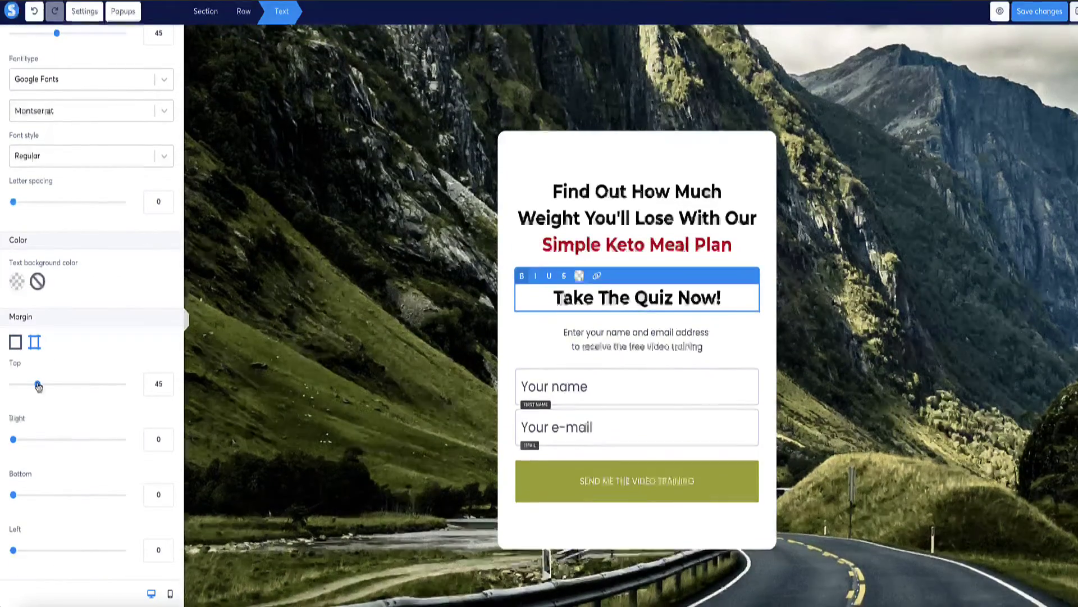
{"action": "left_click", "coordinate": [329, 316]}
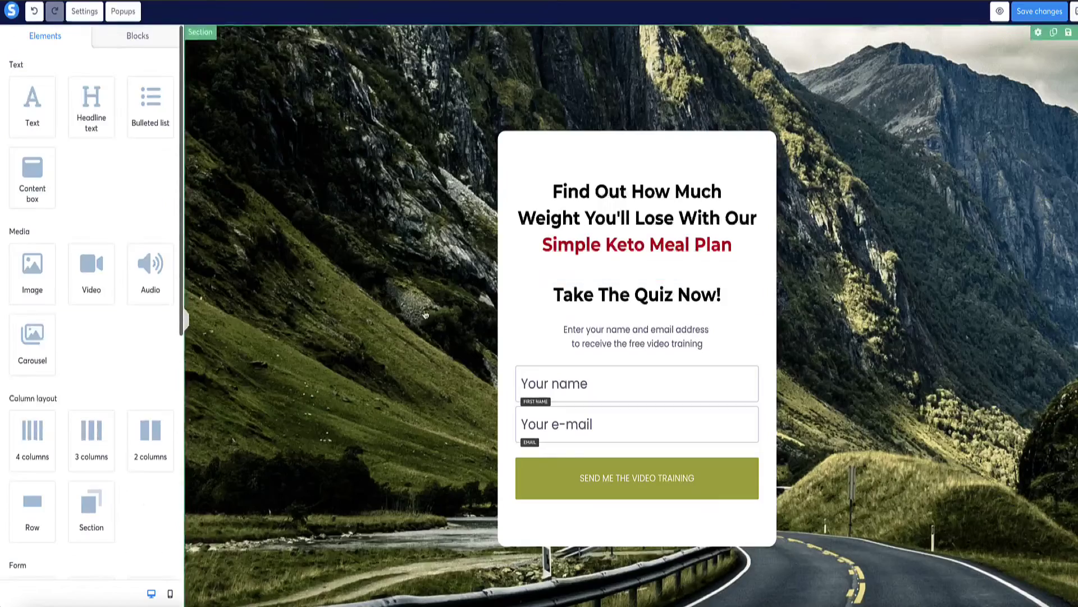
Reduce the subheading's font size slightly.
{"action": "left_click", "coordinate": [637, 295]}
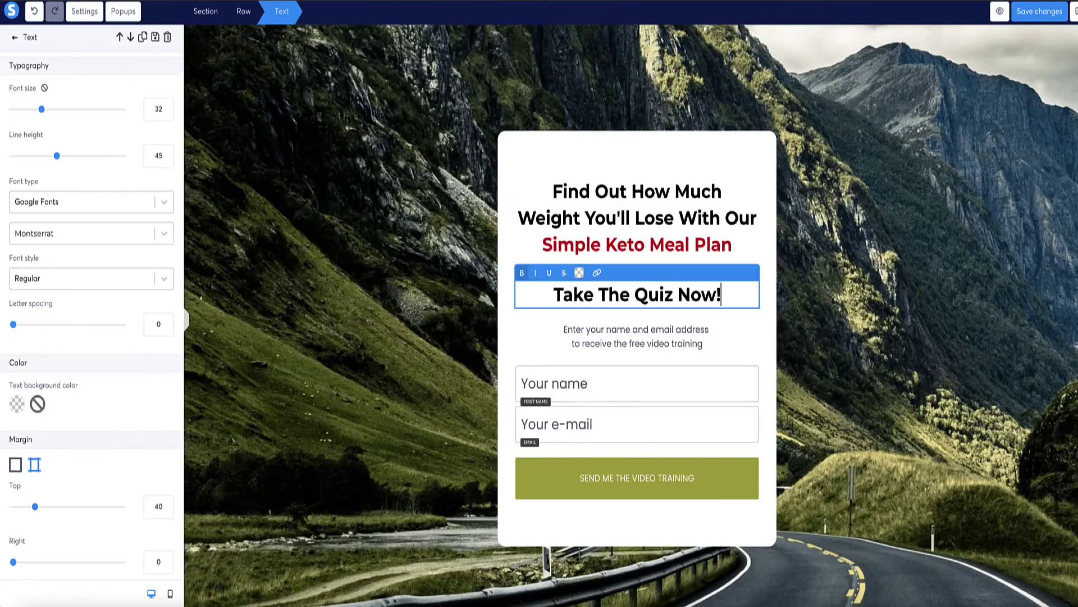
{"action": "scroll", "coordinate": [126, 356], "scroll_direction": "down", "scroll_amount": 2}
{"action": "left_click_drag", "start_coordinate": [35, 395], "coordinate": [28, 396]}
{"action": "scroll", "coordinate": [89, 280], "scroll_direction": "up", "scroll_amount": 3}
{"action": "left_click_drag", "start_coordinate": [59, 110], "coordinate": [36, 115]}
{"action": "left_click", "coordinate": [761, 314]}
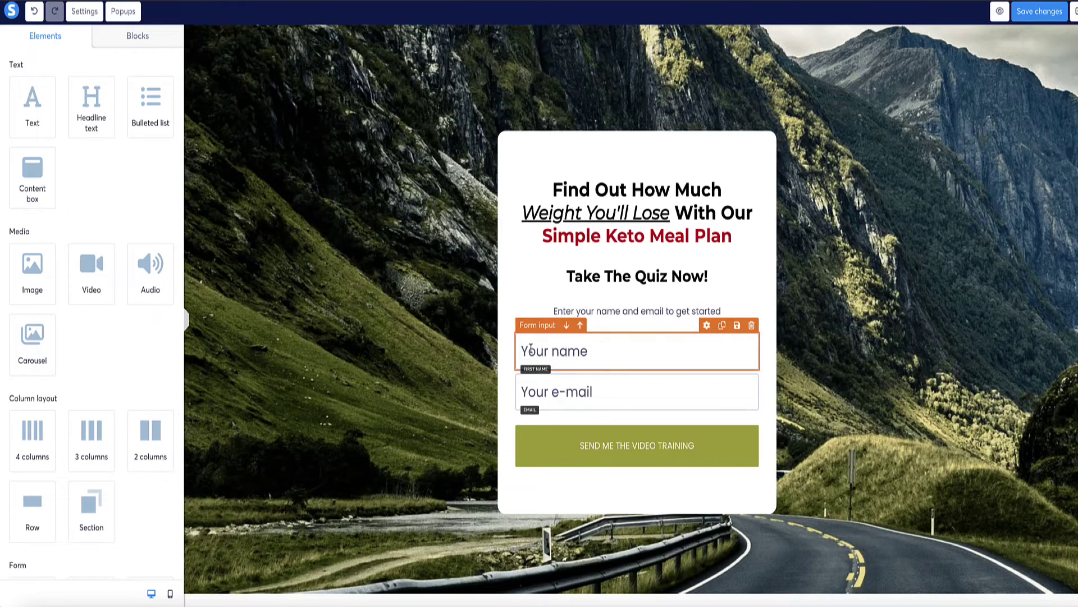
Delete the name field from the squeeze page form.
{"action": "left_click", "coordinate": [753, 333]}
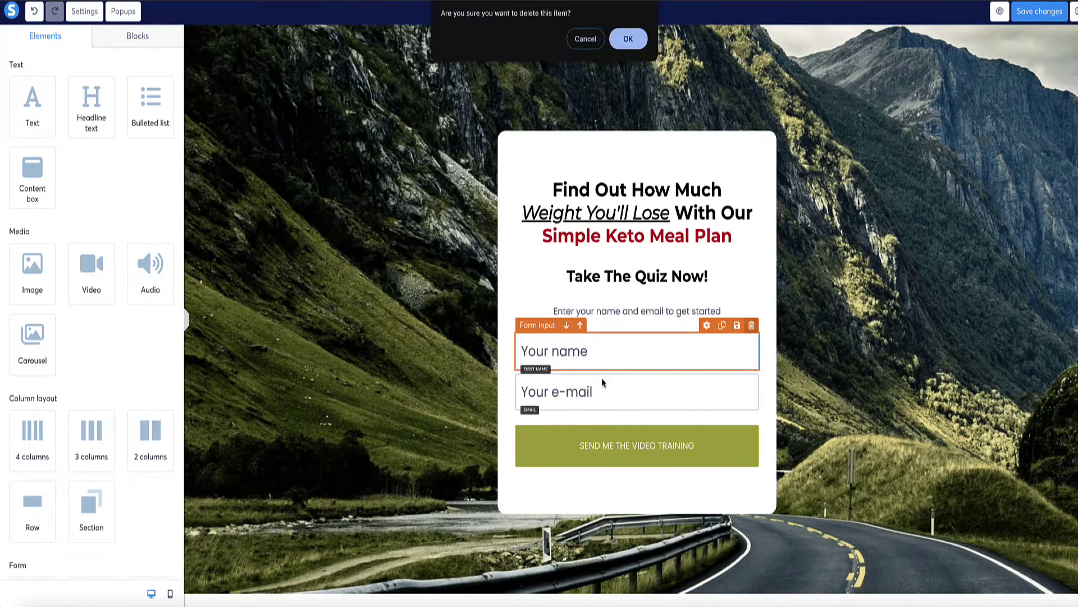
{"action": "key", "text": "Return"}
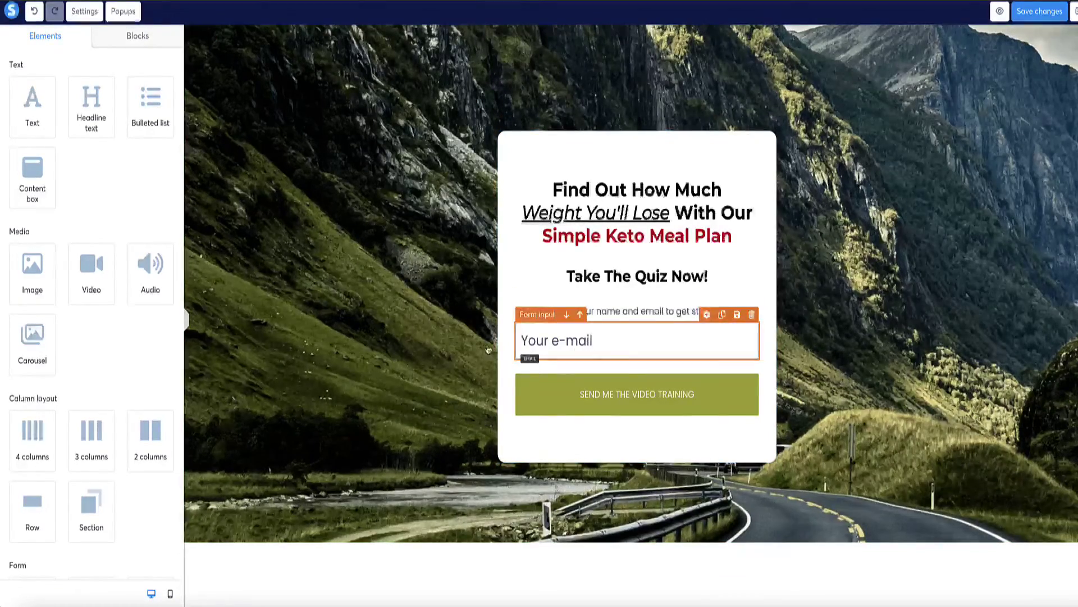
{"action": "left_click", "coordinate": [611, 328]}
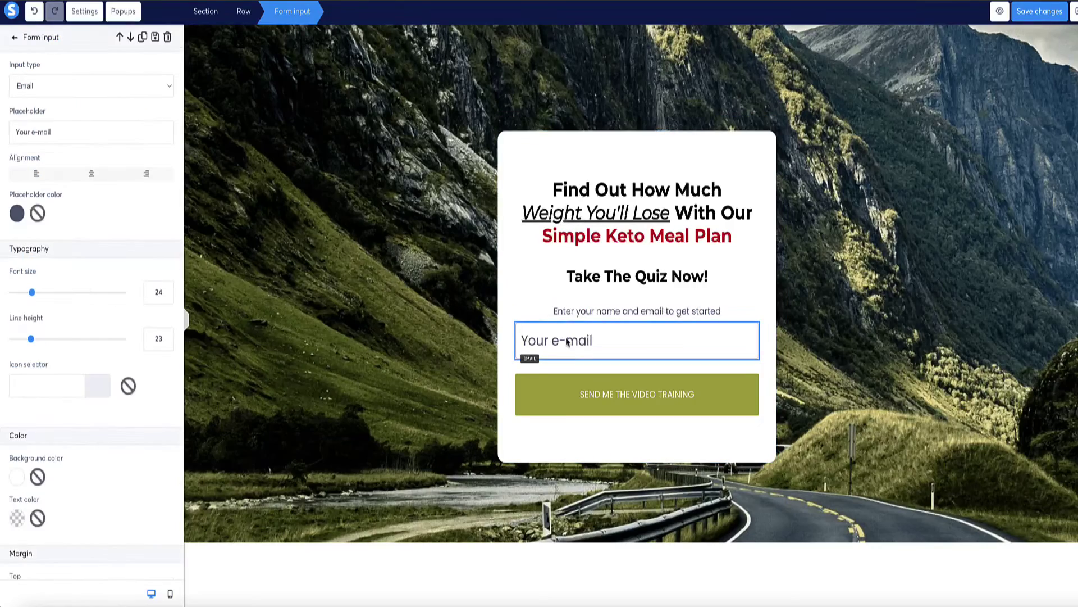
{"action": "left_click", "coordinate": [15, 37]}
{"action": "scroll", "coordinate": [4, 131], "scroll_direction": "up", "scroll_amount": 3}
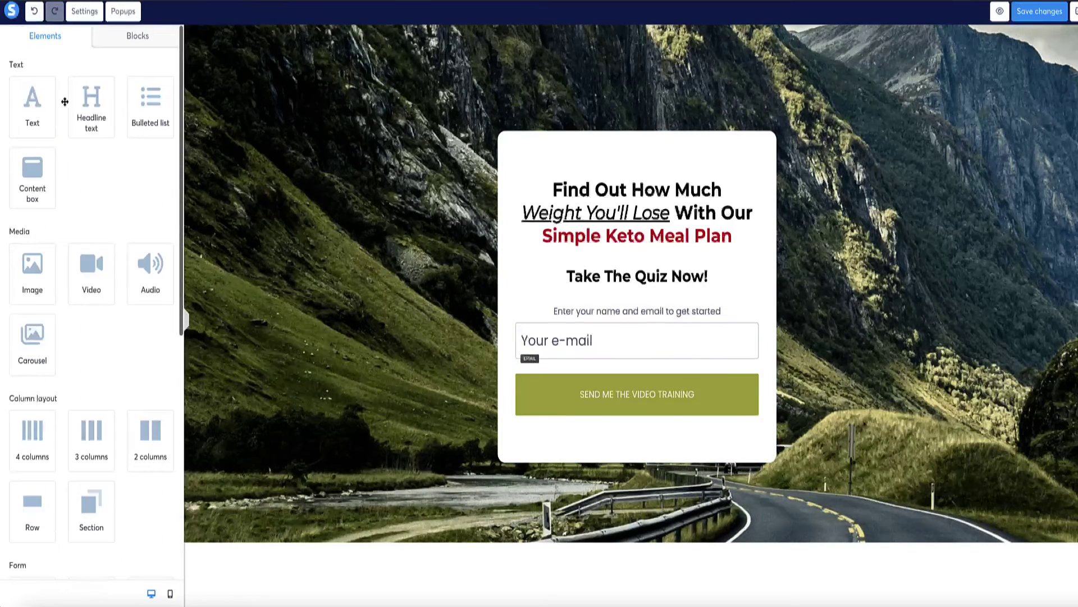
{"action": "scroll", "coordinate": [3, 132], "scroll_direction": "down", "scroll_amount": 5}
Add a new form input above the e-mail field and set its type to First name.
{"action": "left_click_drag", "start_coordinate": [32, 309], "coordinate": [592, 332]}
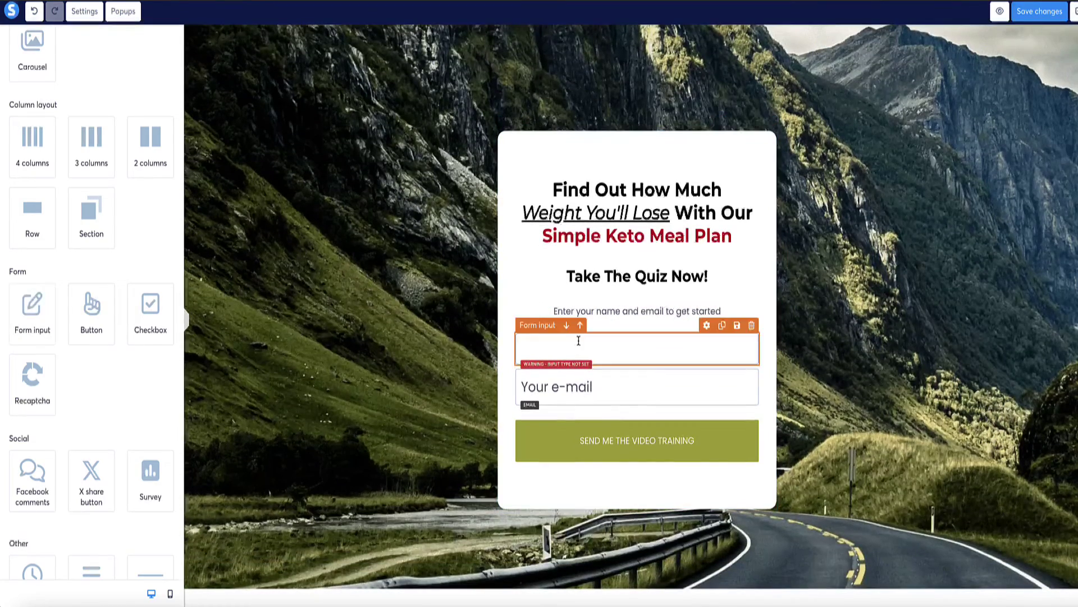
{"action": "left_click", "coordinate": [706, 325]}
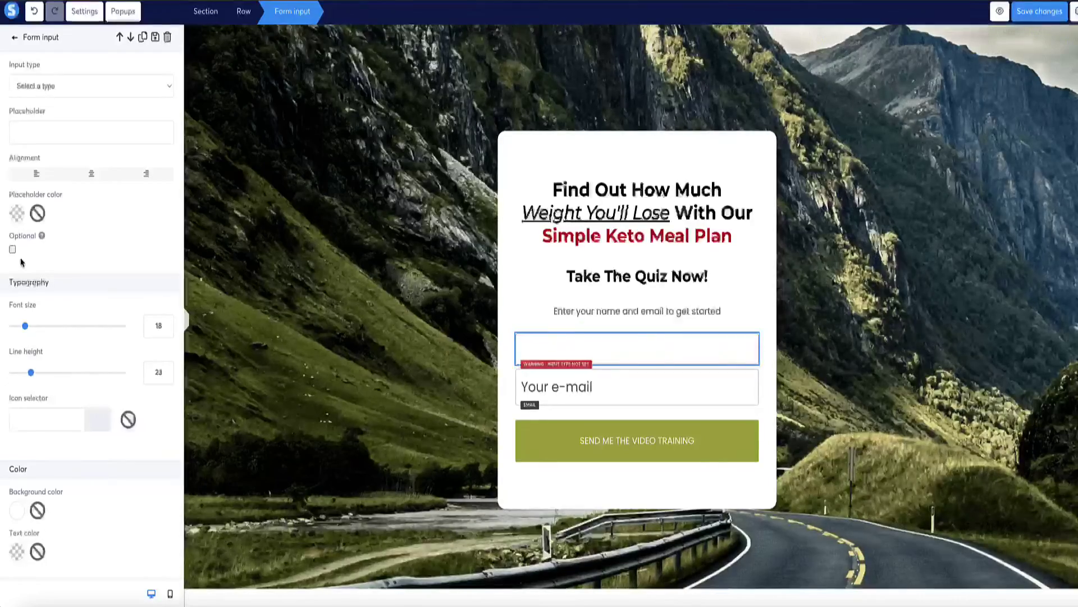
{"action": "left_click", "coordinate": [55, 89]}
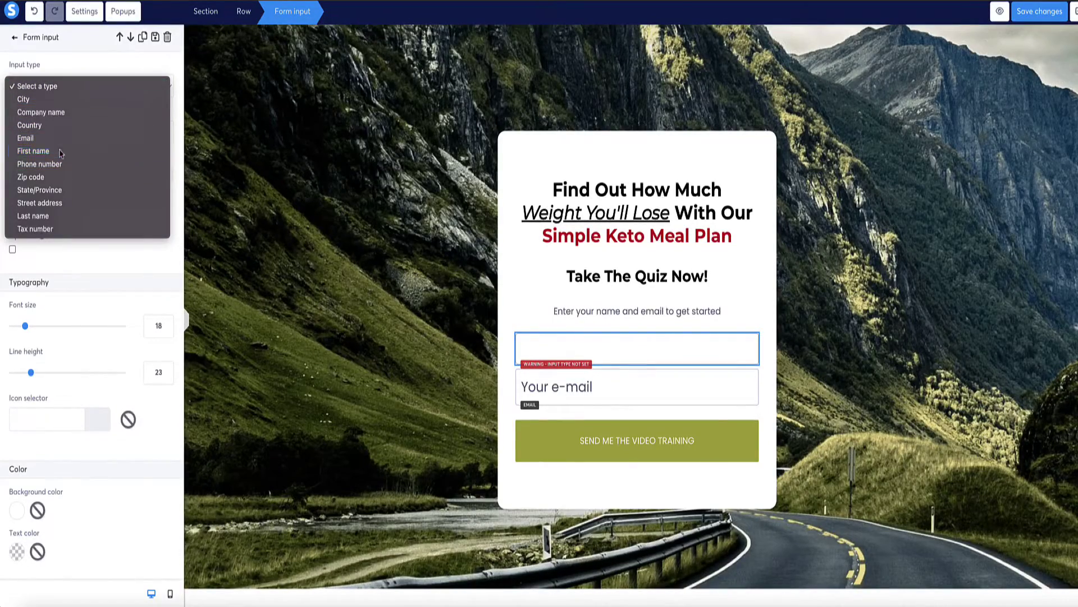
{"action": "left_click", "coordinate": [60, 153]}
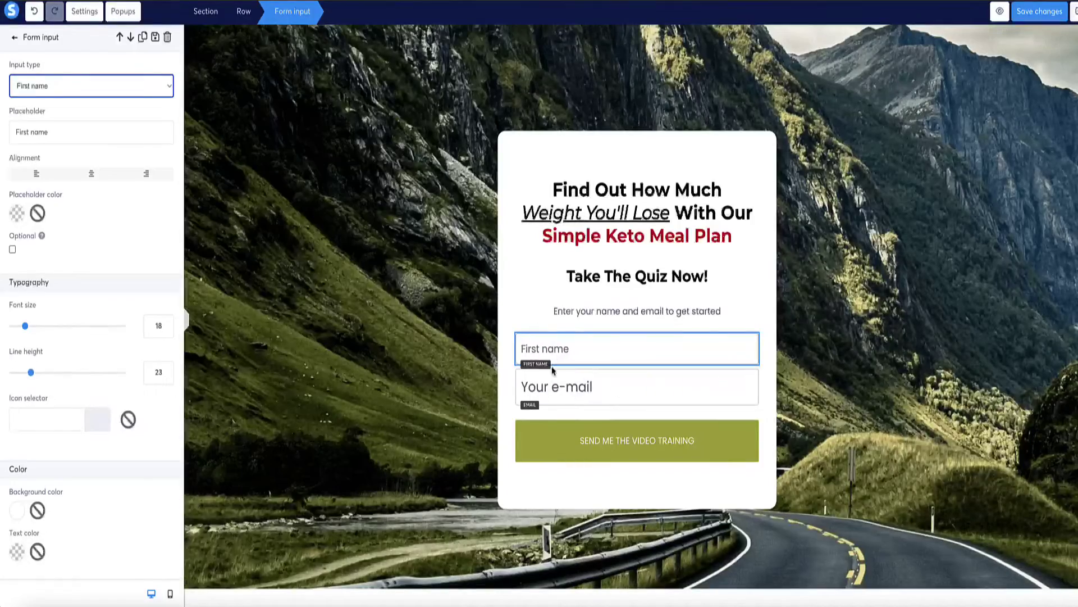
{"action": "left_click", "coordinate": [586, 387]}
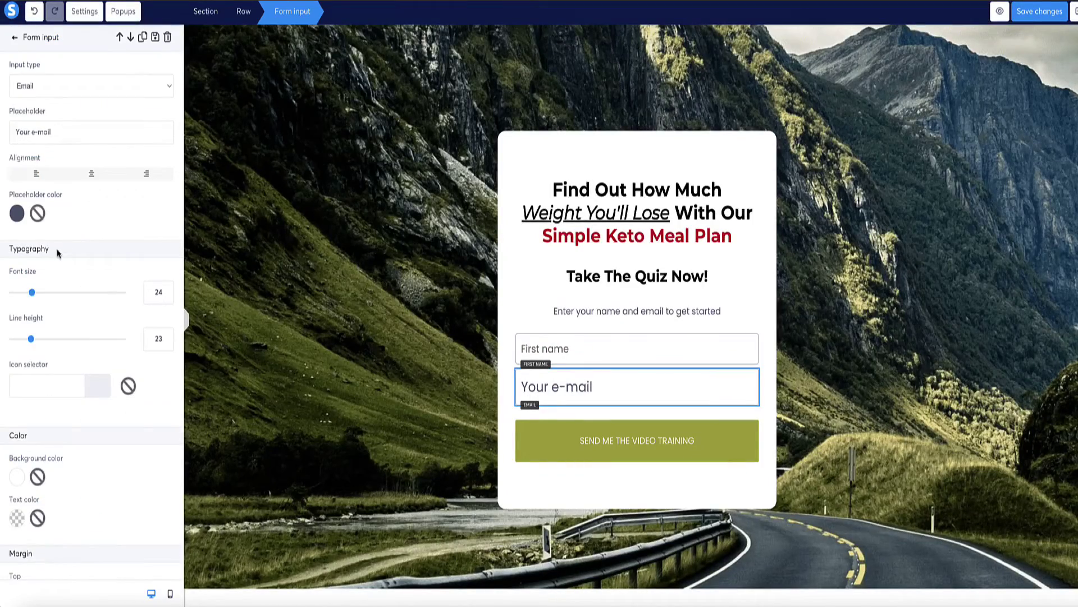
{"action": "left_click", "coordinate": [460, 347]}
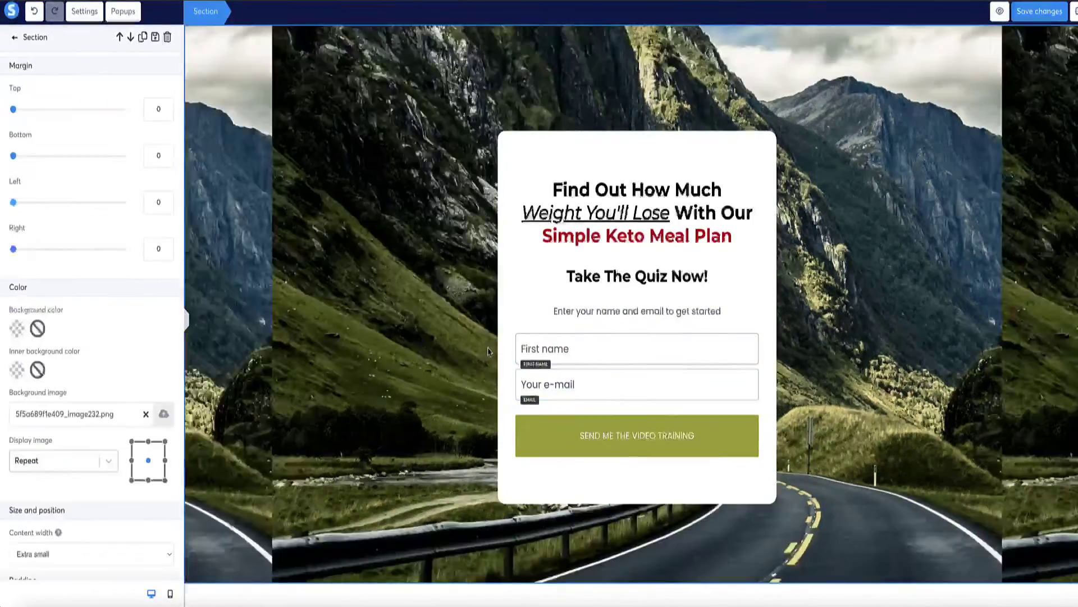
{"action": "key", "text": "Escape"}
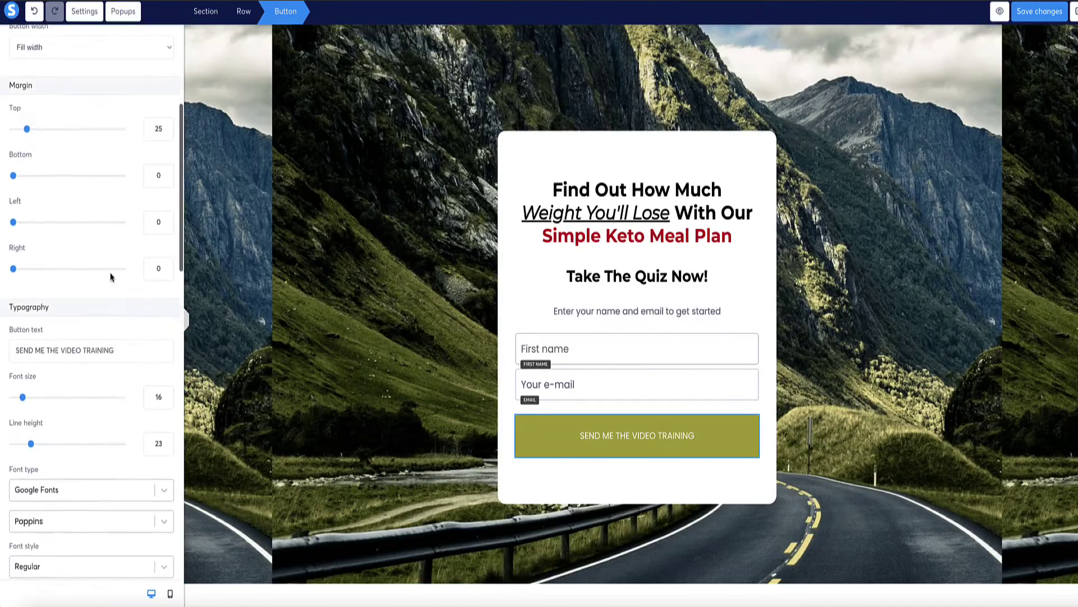
Make the button red with 'YES! Take The Quiz Now' as its text at size 22.
{"action": "scroll", "coordinate": [112, 281], "scroll_direction": "down", "scroll_amount": 10}
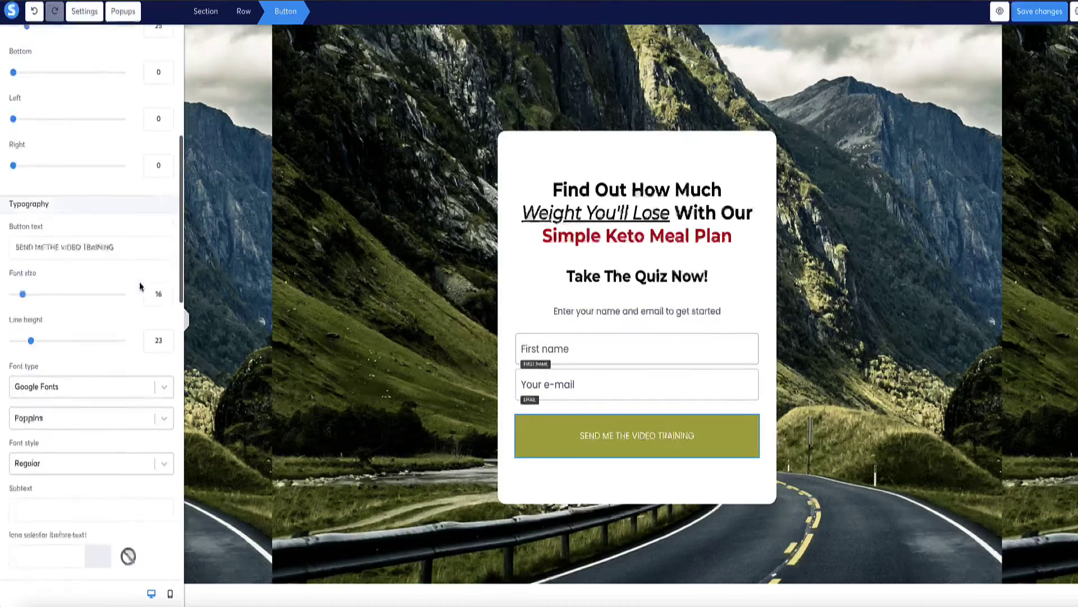
{"action": "left_click", "coordinate": [110, 483]}
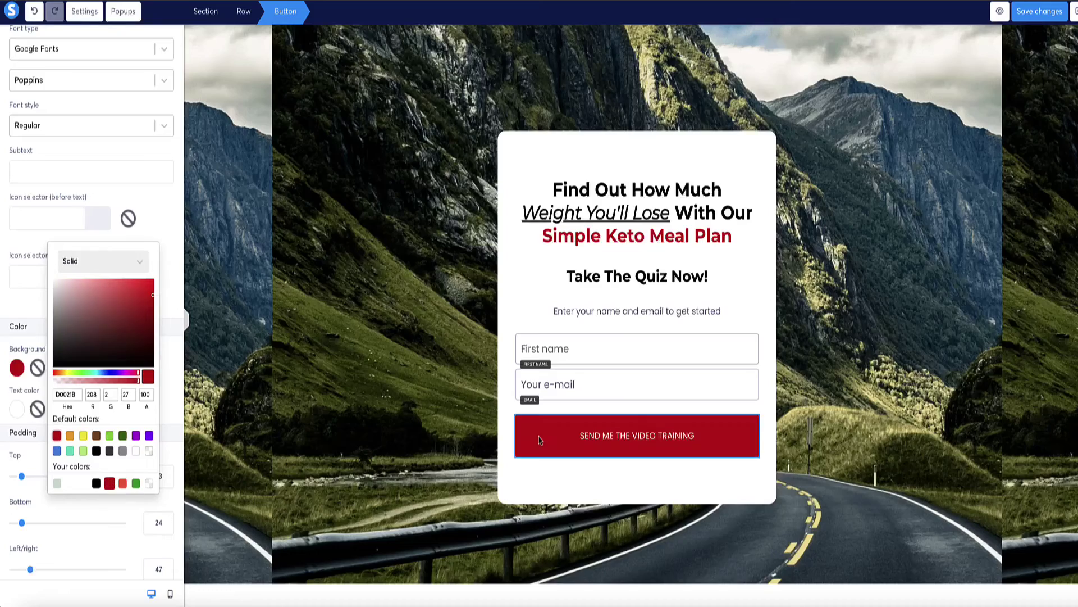
{"action": "left_click", "coordinate": [617, 432]}
{"action": "scroll", "coordinate": [90, 281], "scroll_direction": "up", "scroll_amount": 5}
{"action": "left_click_drag", "start_coordinate": [123, 200], "coordinate": [15, 200]}
{"action": "type", "text": "YES! Take The Quiz Now"}
{"action": "left_click_drag", "start_coordinate": [23, 246], "coordinate": [30, 246]}
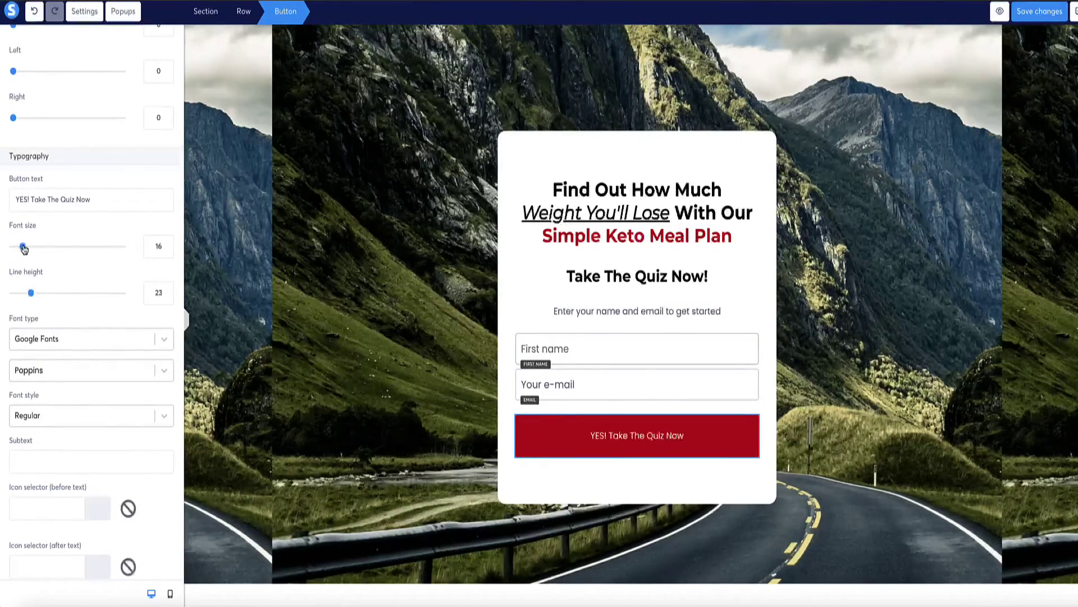
Try bold for the button text's font weight, undo it, then select the page section.
{"action": "left_click", "coordinate": [160, 416]}
{"action": "scroll", "coordinate": [42, 494], "scroll_direction": "down", "scroll_amount": 5}
{"action": "left_click", "coordinate": [42, 503]}
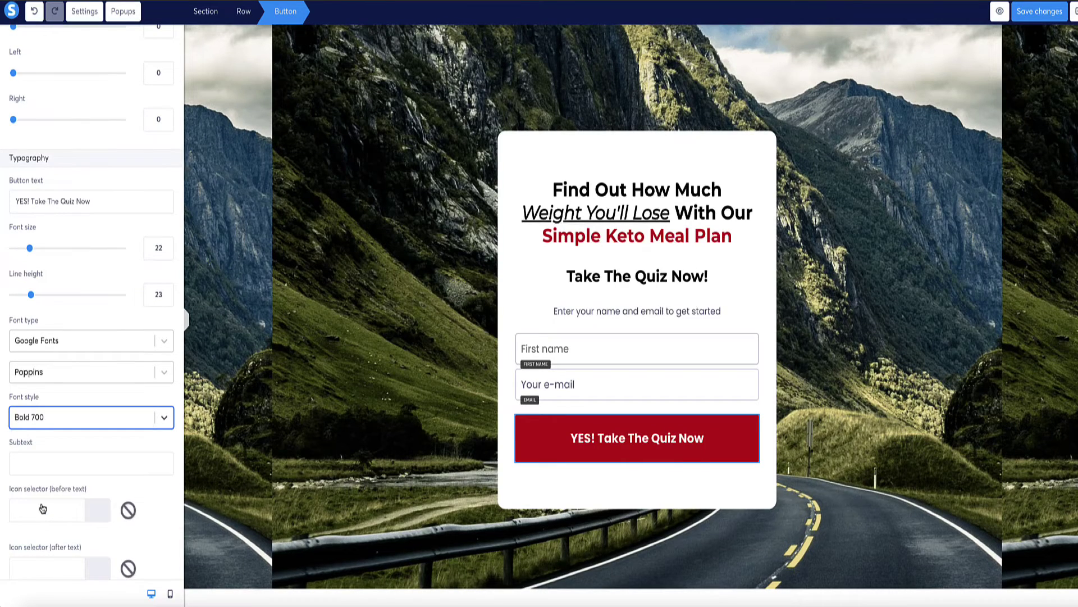
{"action": "key", "text": "ctrl+z"}
{"action": "left_click", "coordinate": [991, 481]}
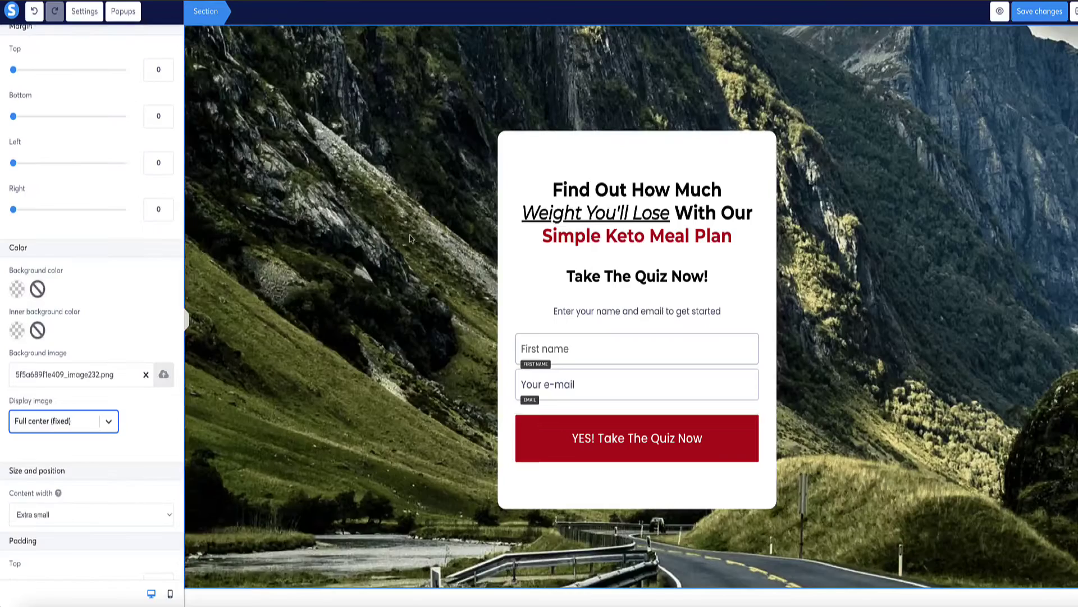
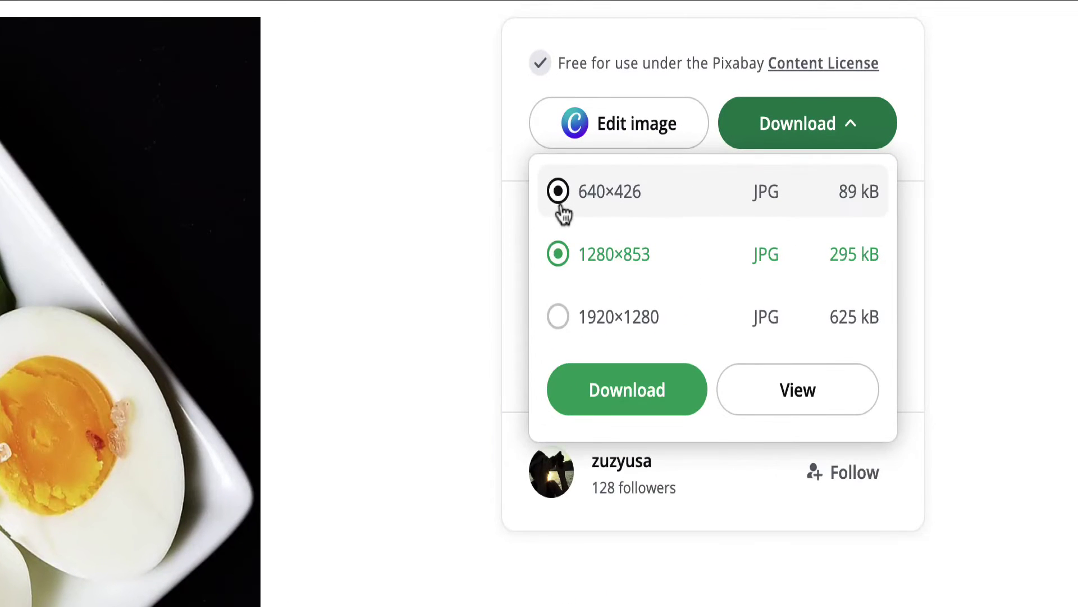
Download the boiled-egg Pixabay photo at the 1920×1280 size.
{"action": "left_click", "coordinate": [558, 325]}
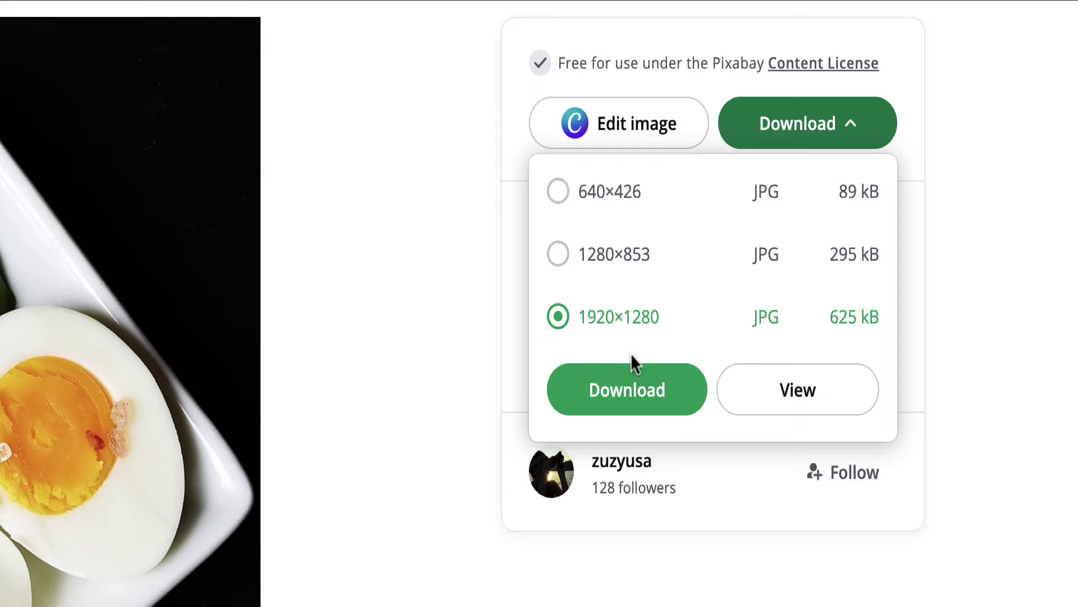
{"action": "left_click", "coordinate": [645, 385]}
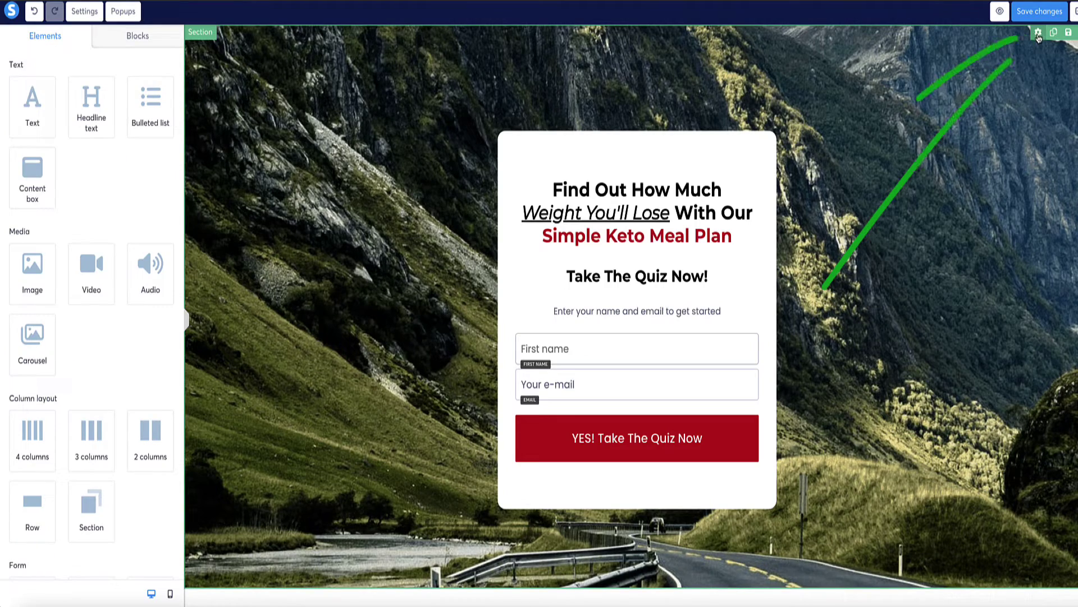
Replace the section's mountain-road background with the uploaded food-3223286_1920.jpg keto food photo.
{"action": "left_click", "coordinate": [1038, 33]}
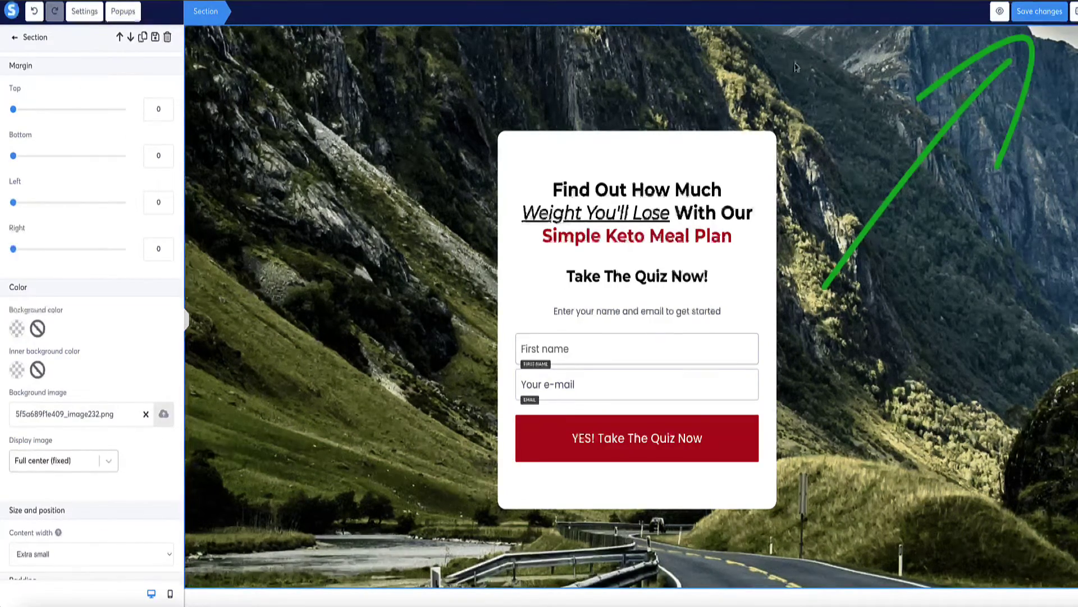
{"action": "scroll", "coordinate": [111, 130], "scroll_direction": "down", "scroll_amount": 3}
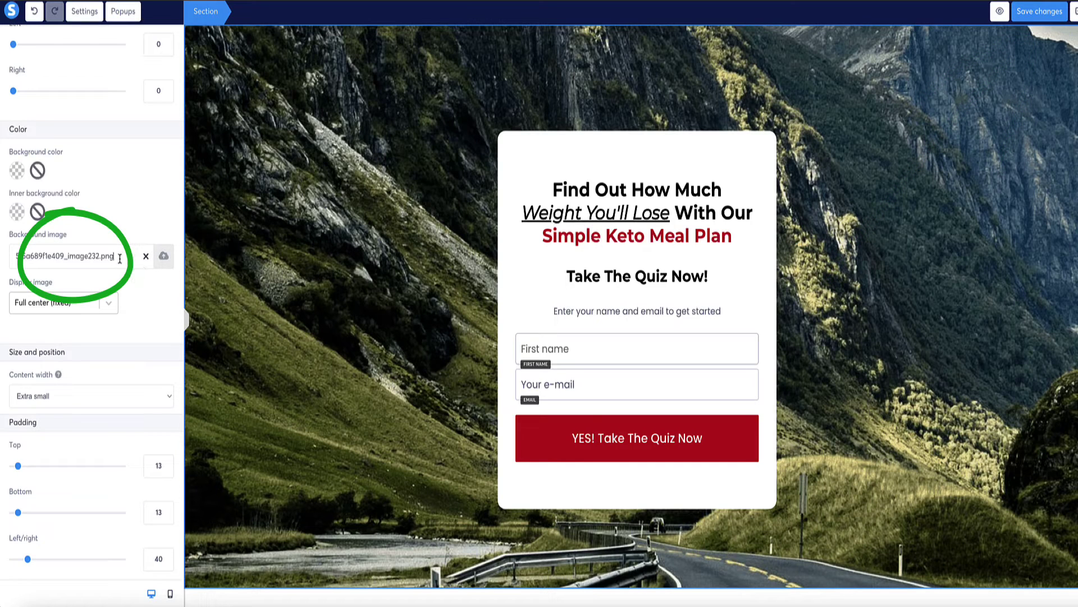
{"action": "left_click_drag", "start_coordinate": [121, 258], "coordinate": [8, 261]}
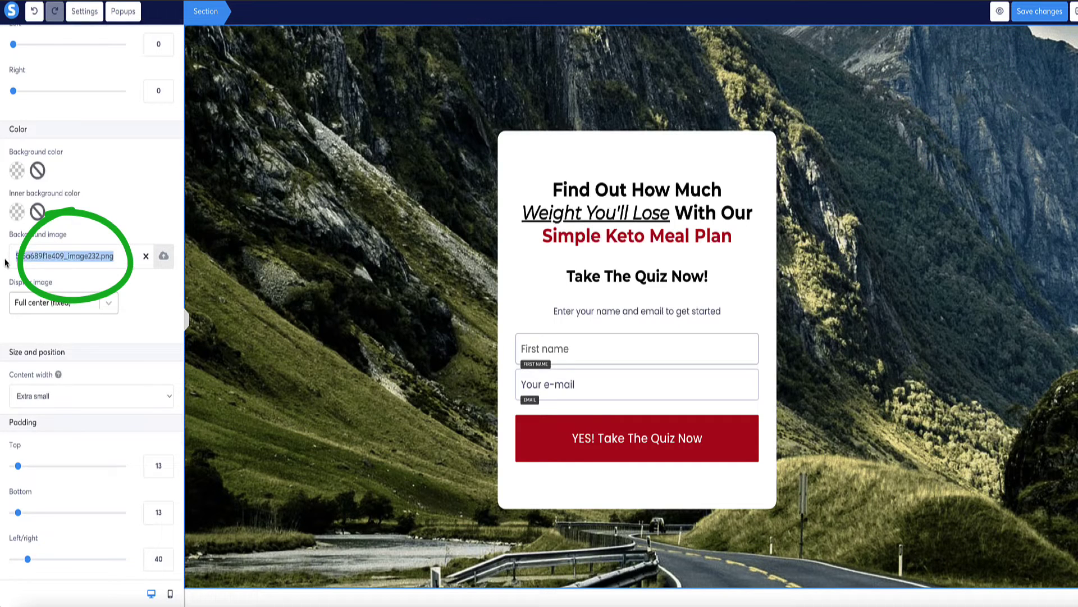
{"action": "left_click", "coordinate": [163, 260]}
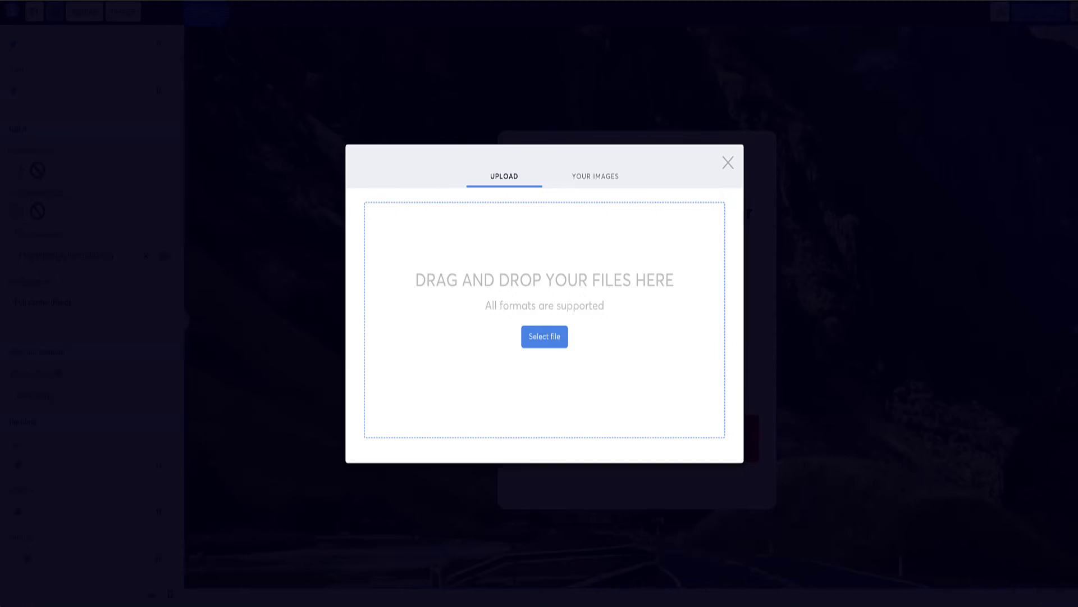
{"action": "left_click_drag", "start_coordinate": [886, 410], "coordinate": [634, 282]}
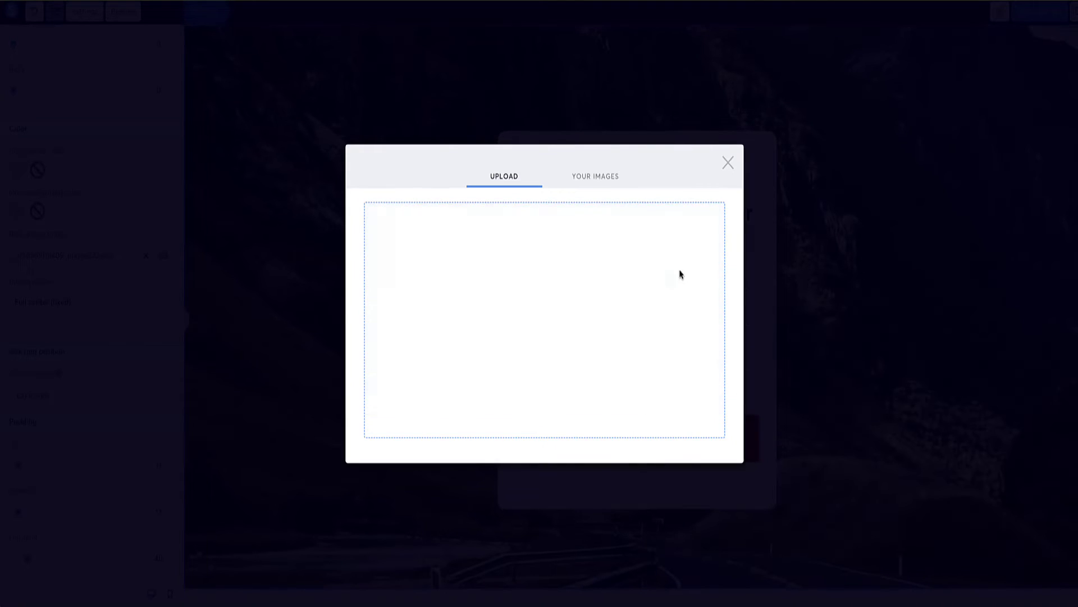
{"action": "left_click", "coordinate": [705, 467]}
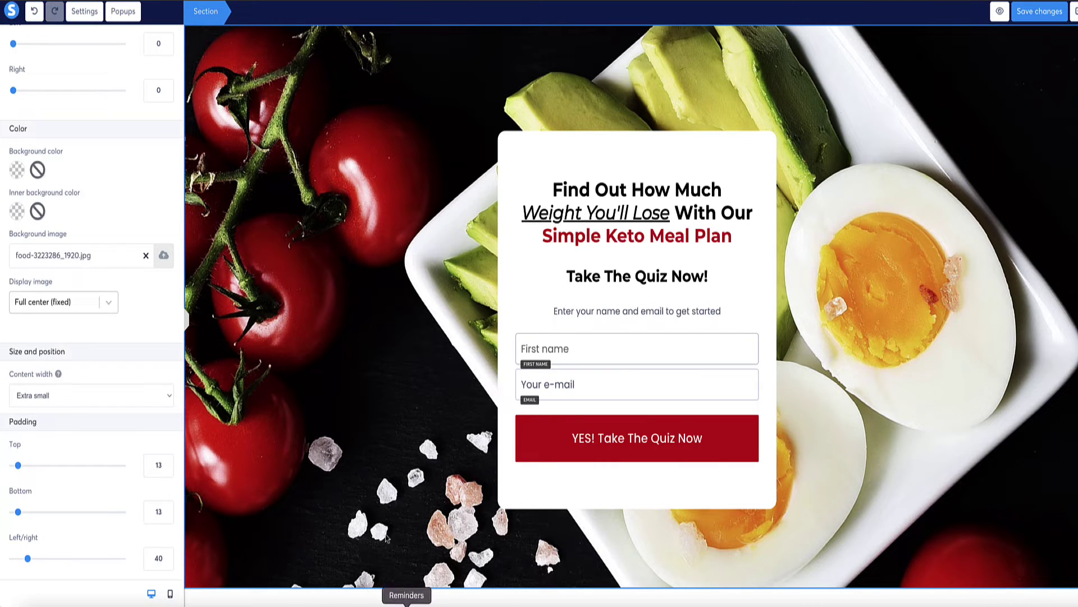
Raise the section's bottom padding from 13 to 67, leaving top 13 and sides 40.
{"action": "left_click", "coordinate": [981, 122]}
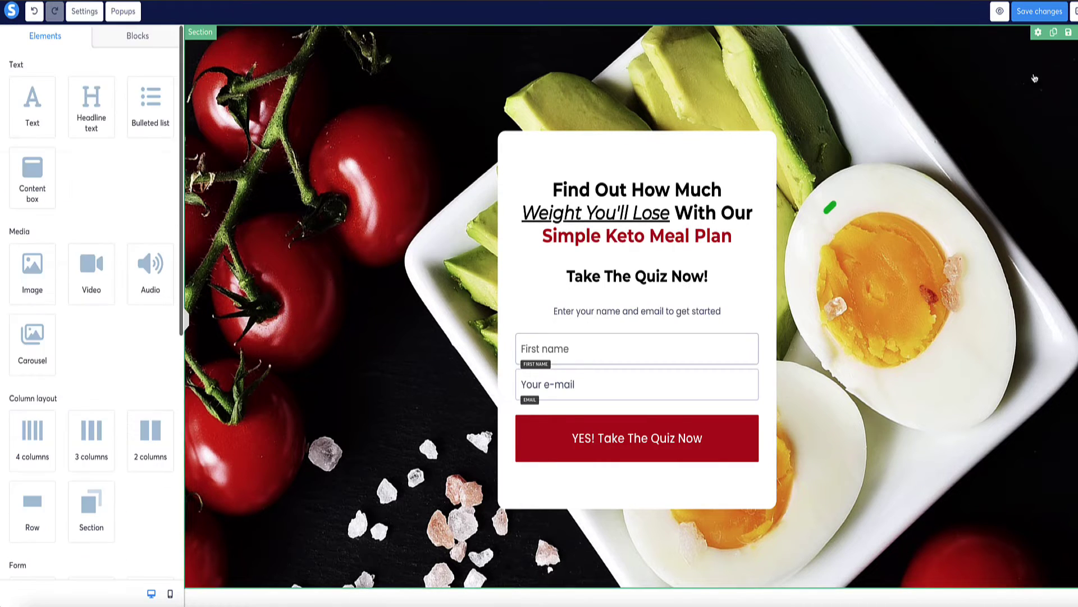
{"action": "left_click", "coordinate": [1039, 34]}
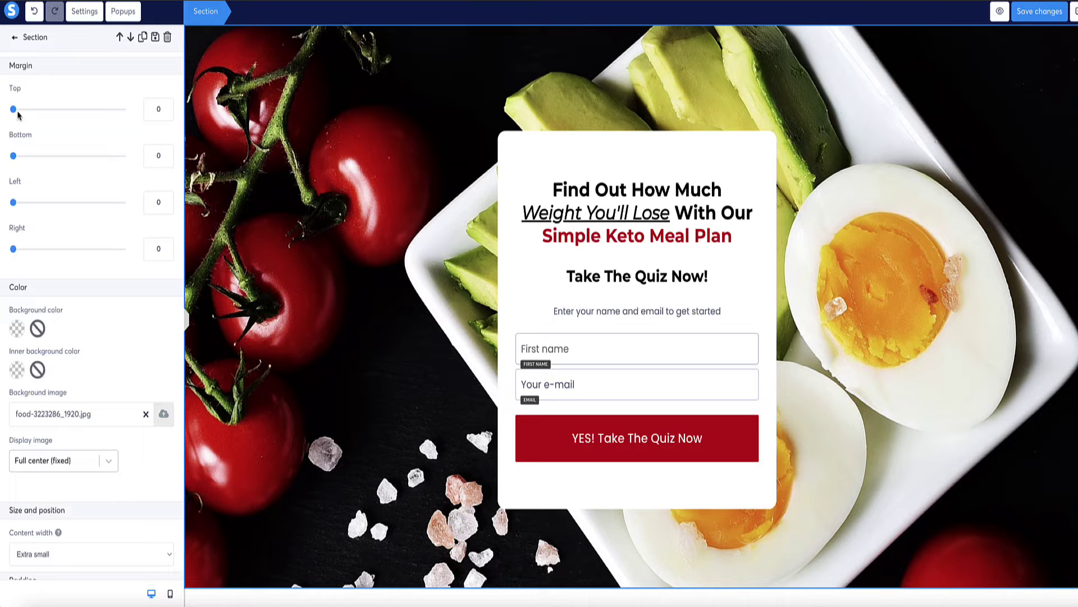
{"action": "scroll", "coordinate": [99, 140], "scroll_direction": "down", "scroll_amount": 7}
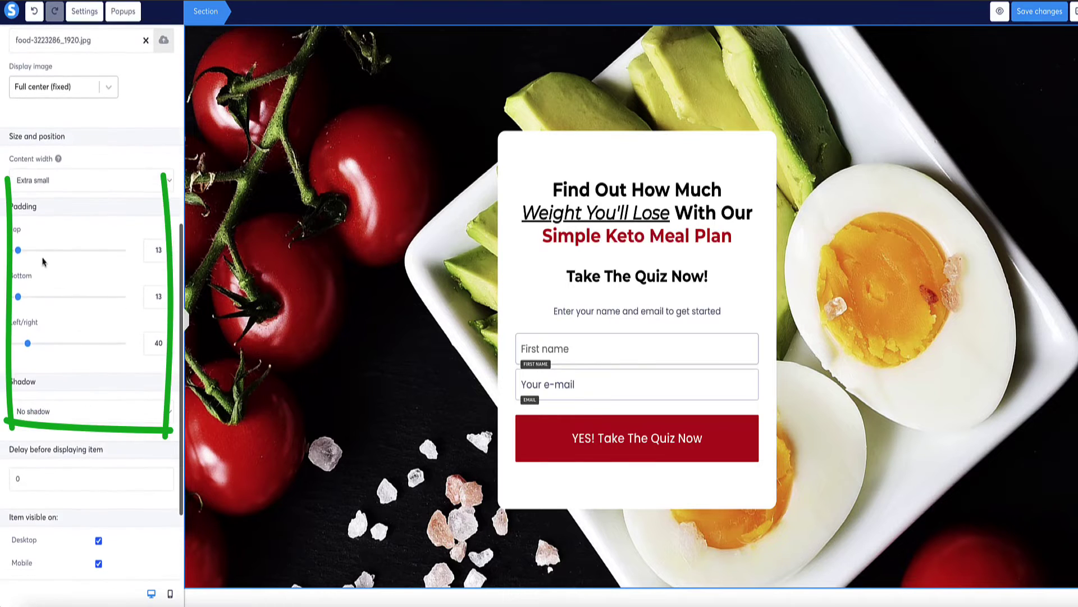
{"action": "left_click_drag", "start_coordinate": [18, 297], "coordinate": [38, 303]}
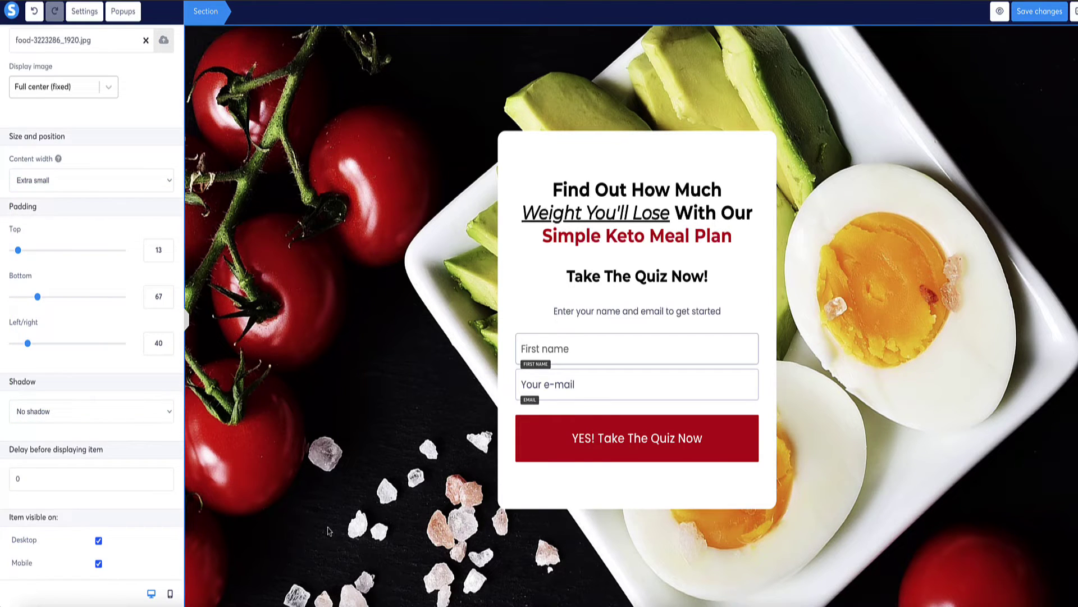
{"action": "scroll", "coordinate": [89, 303], "scroll_direction": "up", "scroll_amount": 2}
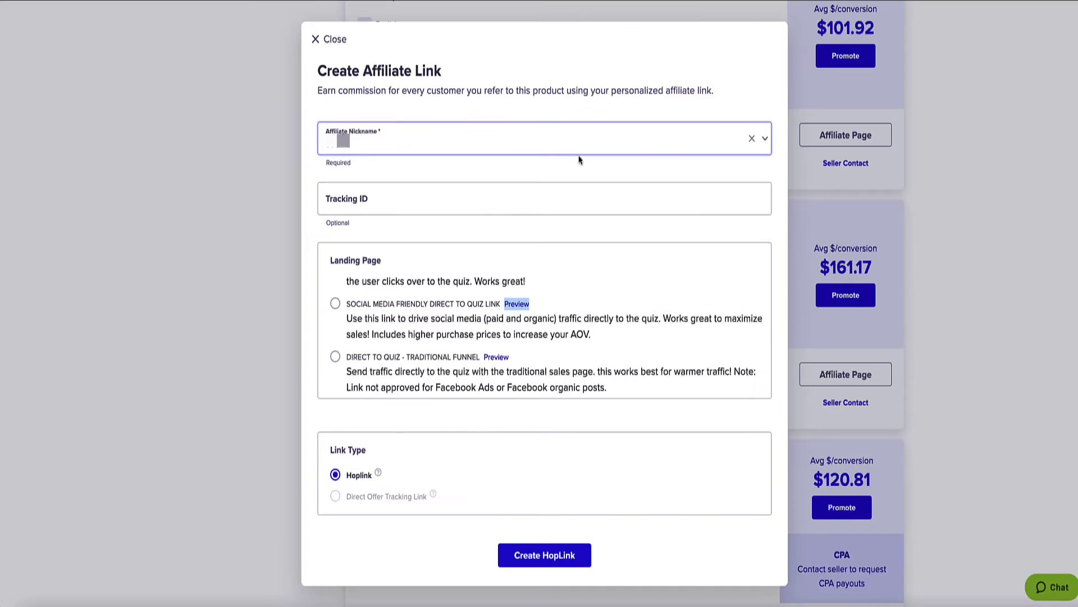
Generate a ClickBank HopLink for DIRECT TO QUIZ - TRADITIONAL FUNNEL and select it for copying.
{"action": "scroll", "coordinate": [413, 328], "scroll_direction": "down", "scroll_amount": 1}
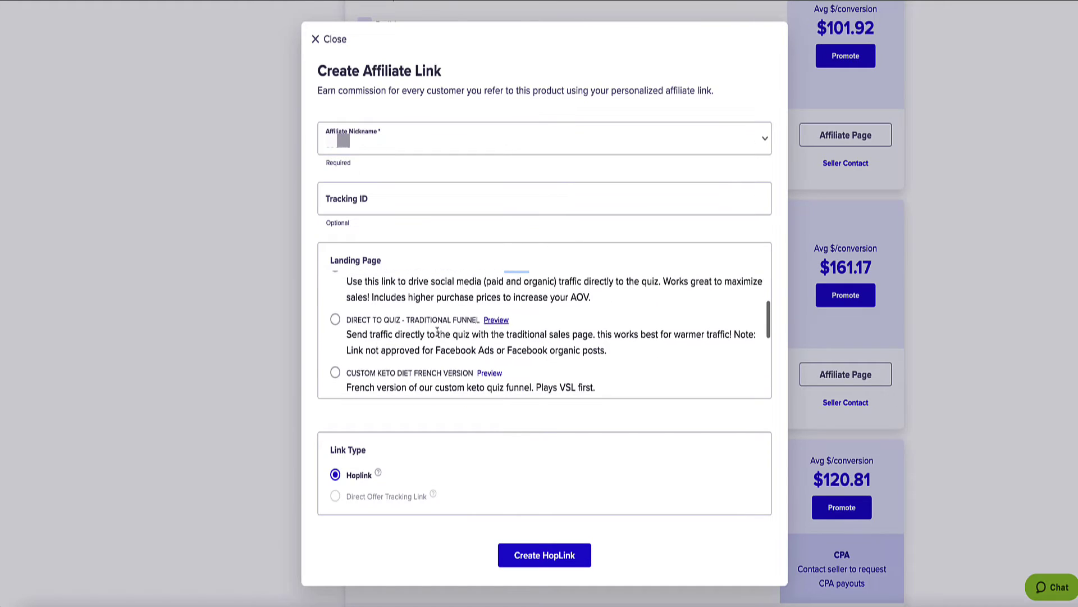
{"action": "left_click_drag", "start_coordinate": [526, 321], "coordinate": [339, 322]}
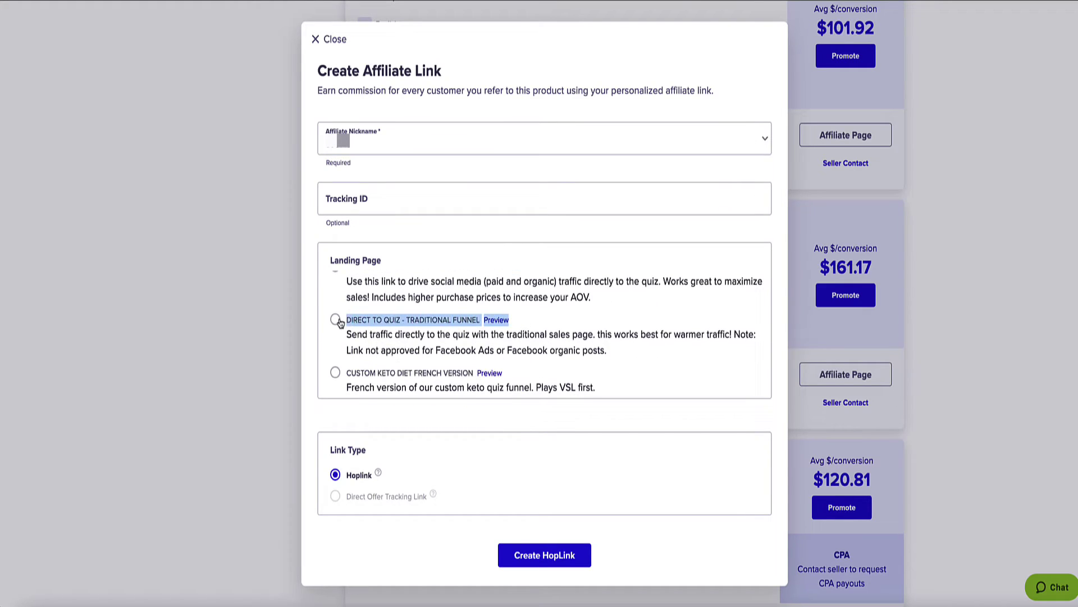
{"action": "left_click", "coordinate": [335, 319]}
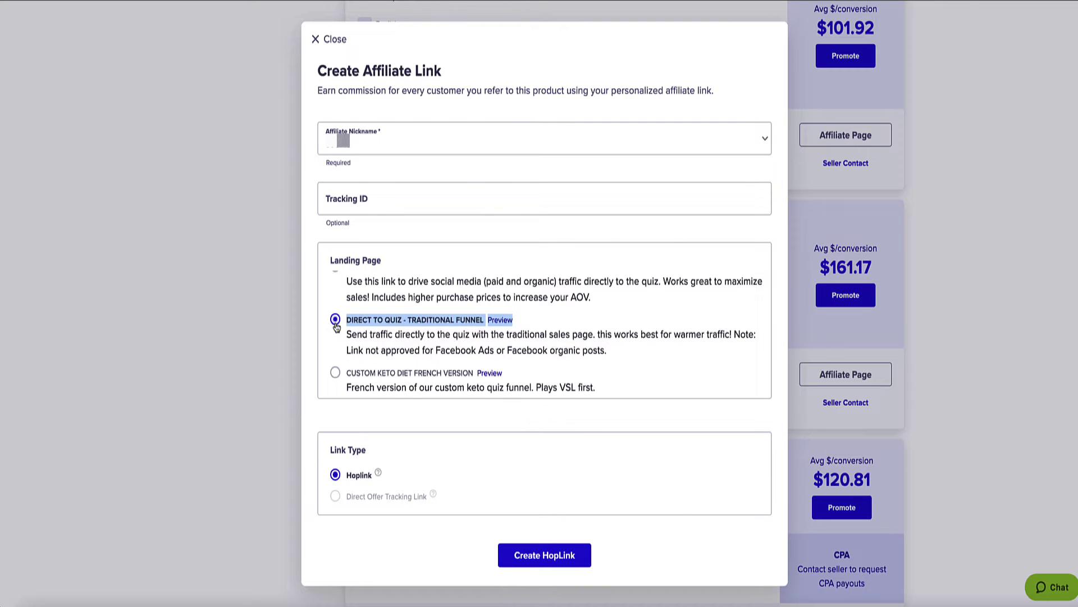
{"action": "scroll", "coordinate": [364, 299], "scroll_direction": "down", "scroll_amount": 3}
{"action": "left_click", "coordinate": [514, 554]}
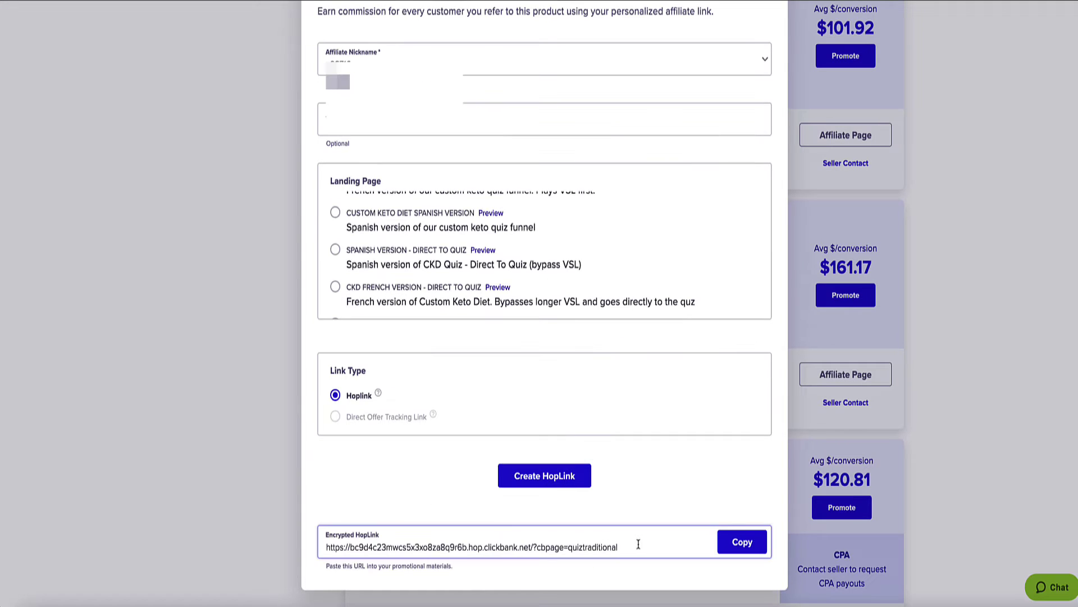
{"action": "left_click_drag", "start_coordinate": [643, 547], "coordinate": [275, 550]}
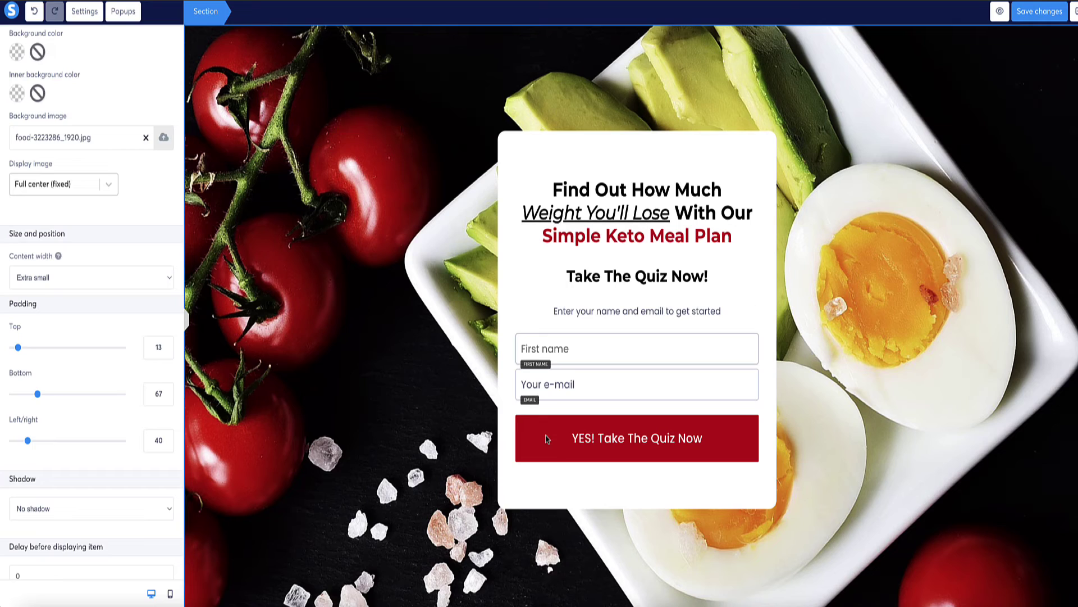
Redirect the opt-in button to the pasted ClickBank hoplink as a custom URL, then return to section settings.
{"action": "left_click", "coordinate": [546, 440]}
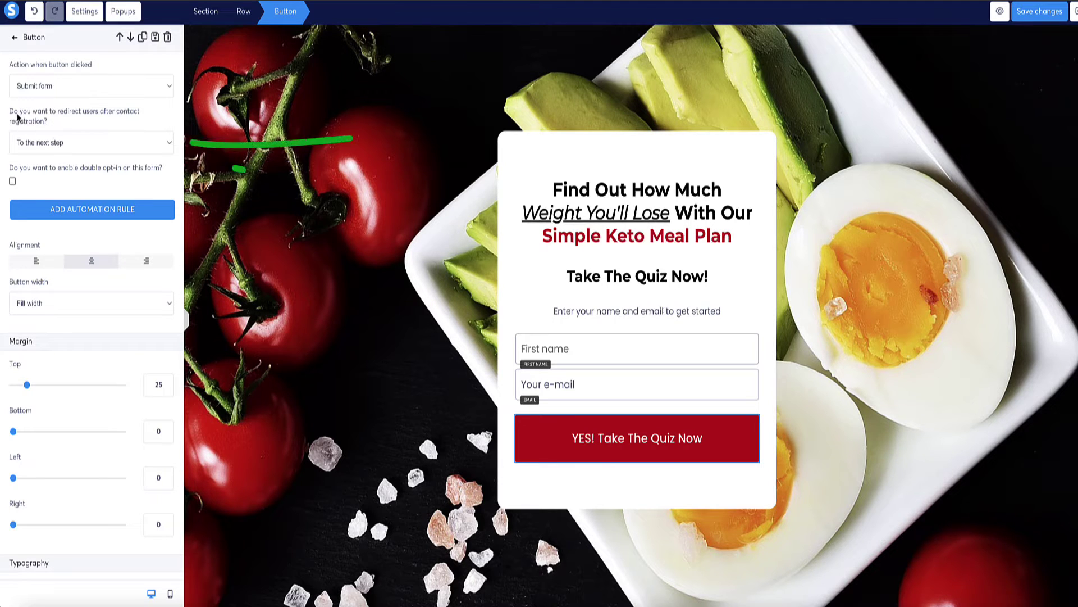
{"action": "left_click_drag", "start_coordinate": [24, 117], "coordinate": [53, 124]}
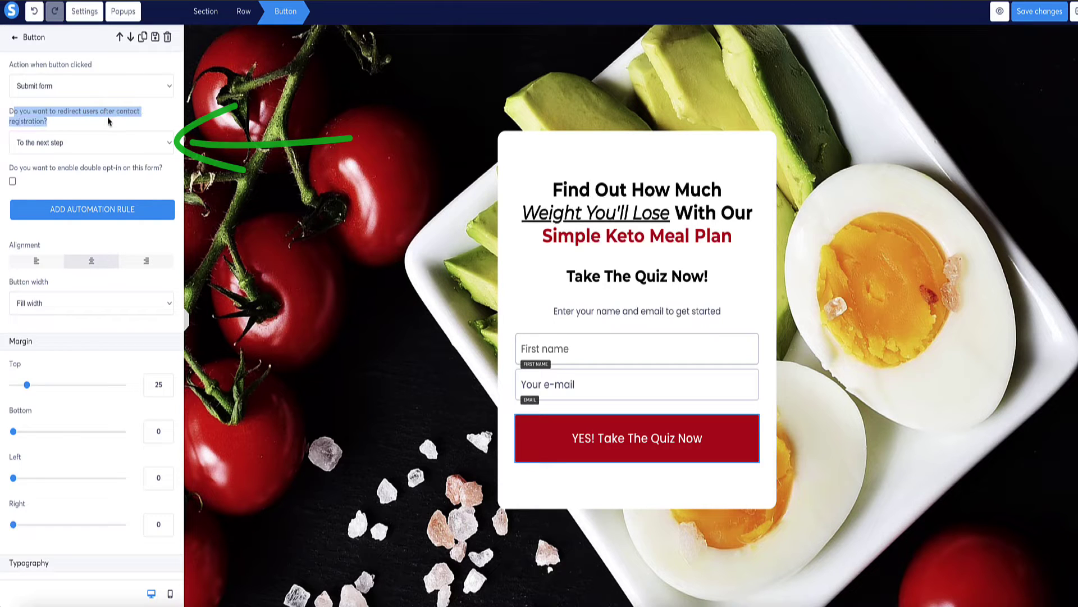
{"action": "left_click", "coordinate": [88, 142]}
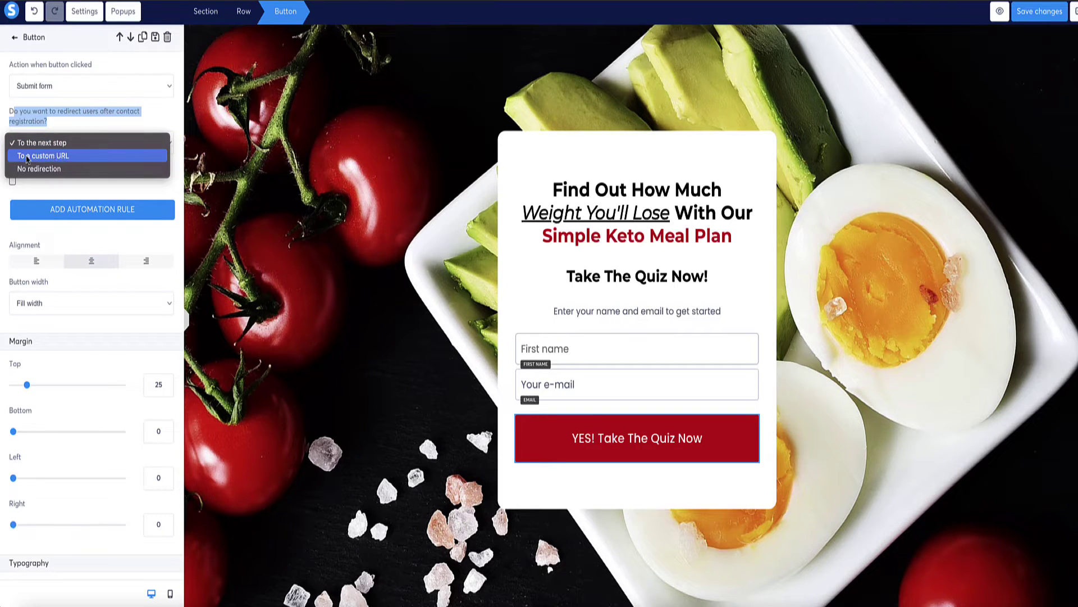
{"action": "left_click", "coordinate": [54, 157]}
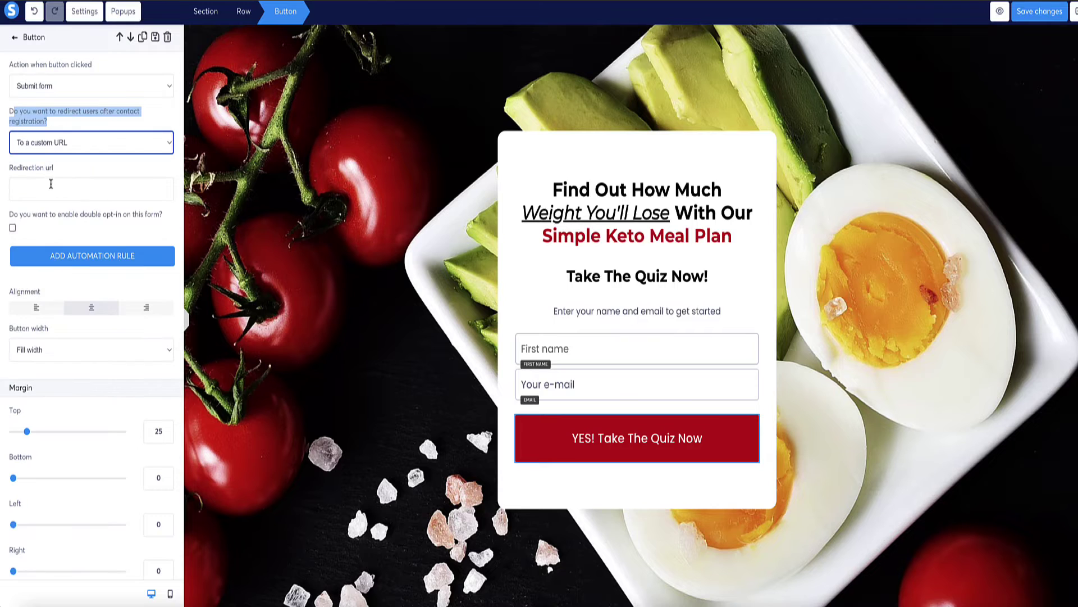
{"action": "left_click", "coordinate": [57, 189]}
{"action": "key", "text": "ctrl+v"}
{"action": "left_click", "coordinate": [1040, 11]}
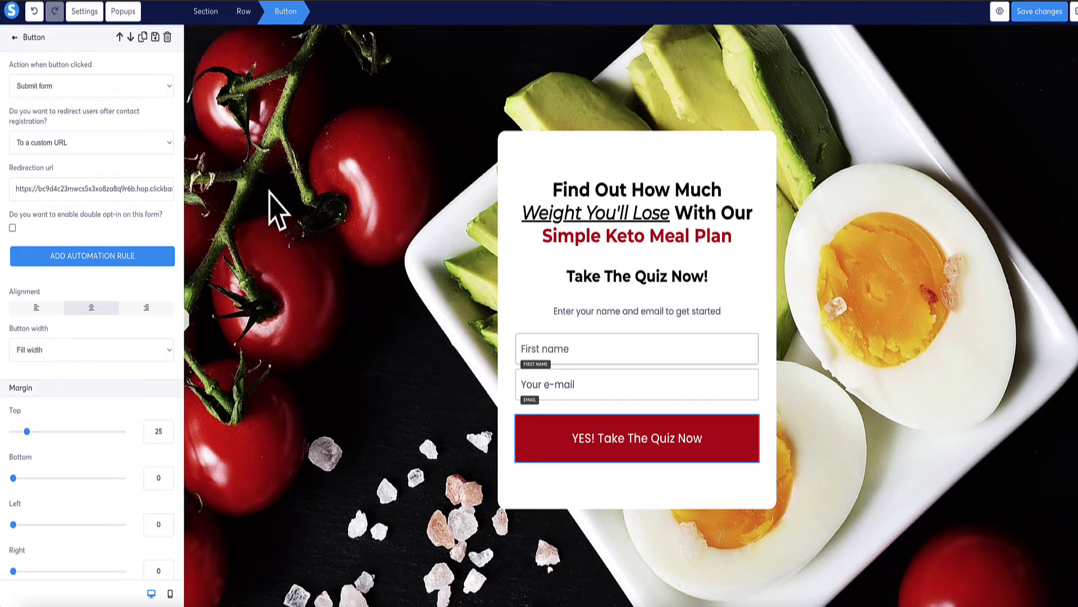
{"action": "left_click", "coordinate": [522, 269]}
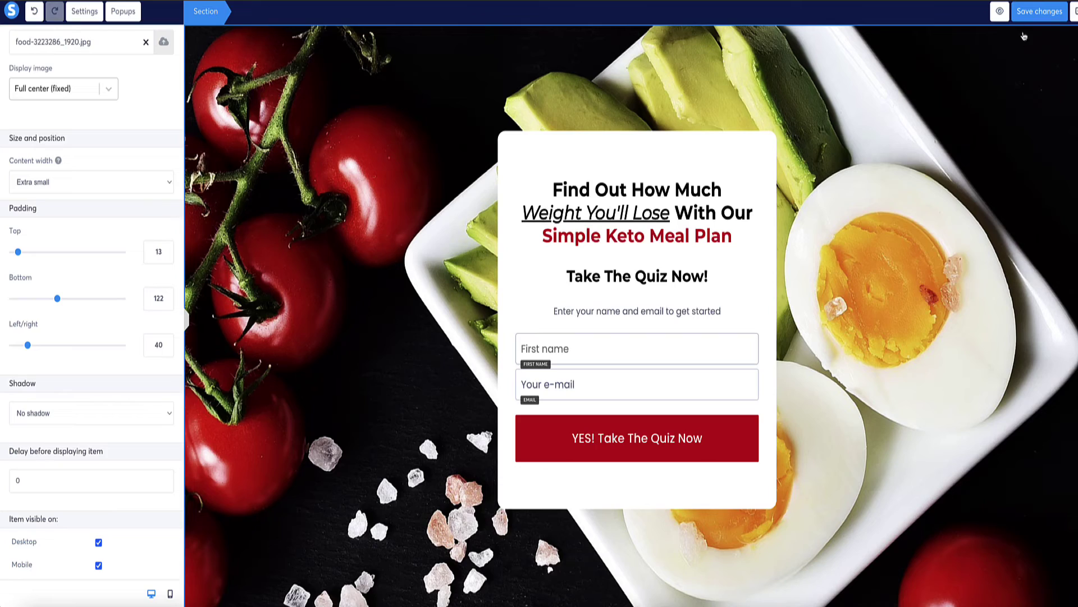
Save the page changes and go to the Emails campaigns list.
{"action": "left_click", "coordinate": [1036, 13]}
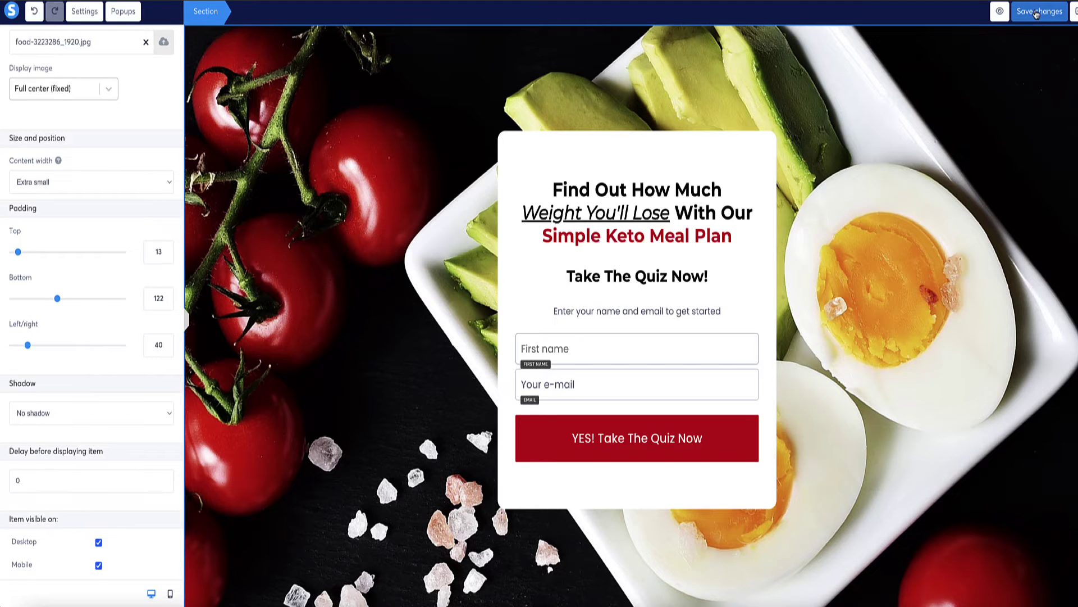
{"action": "left_click", "coordinate": [1074, 17]}
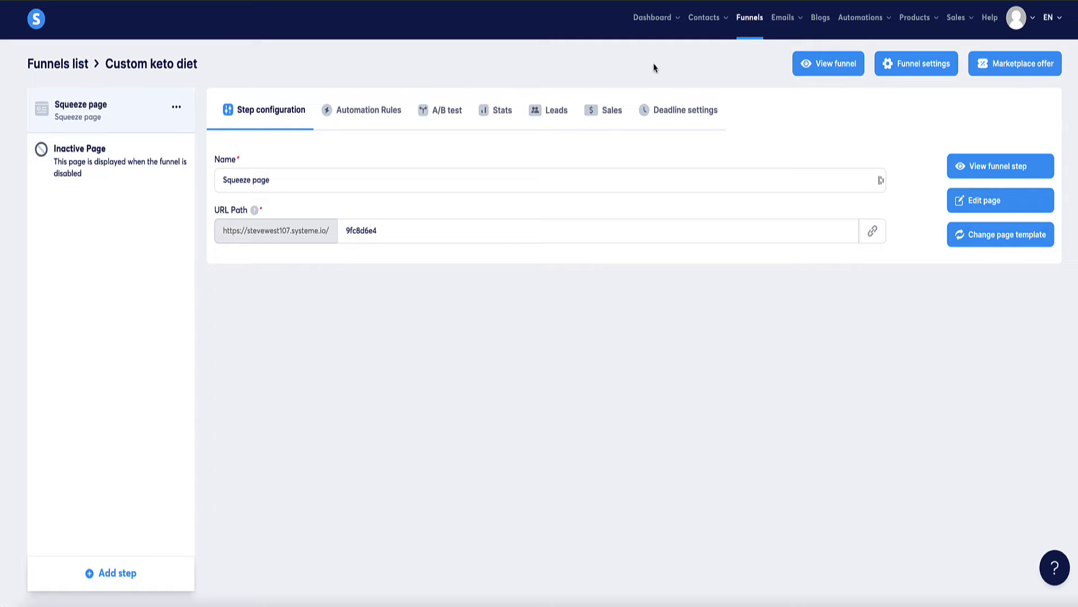
{"action": "mouse_move", "coordinate": [790, 25]}
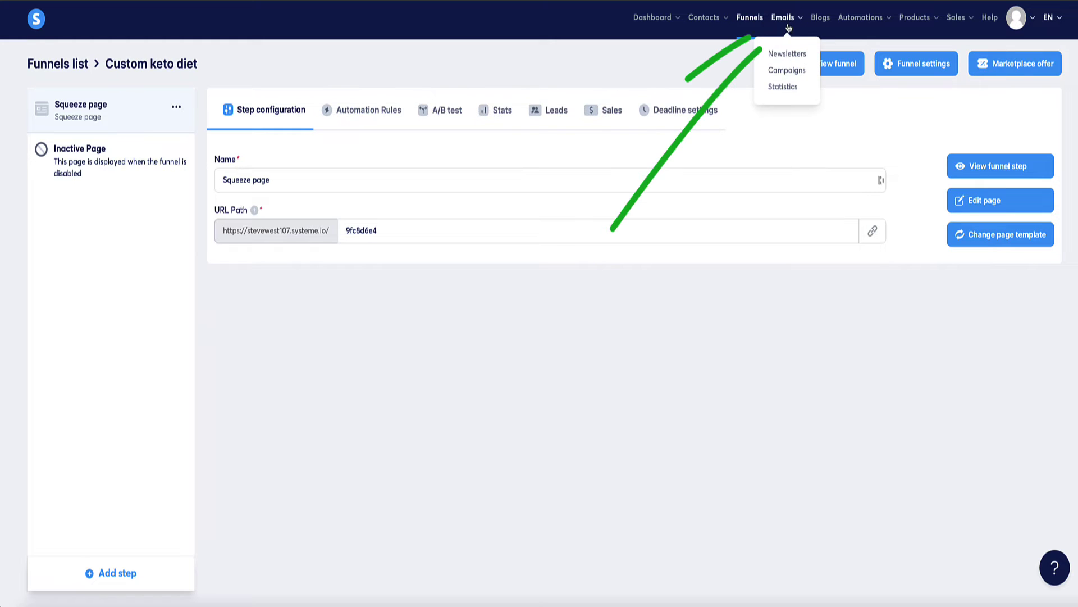
{"action": "left_click", "coordinate": [787, 72]}
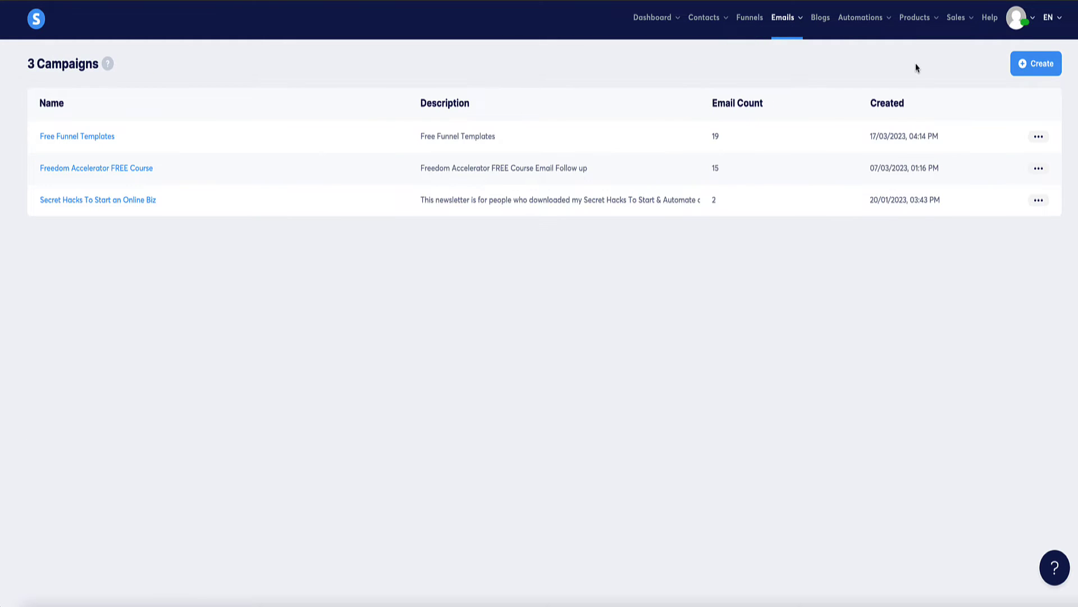
Create a new email campaign named 'custom keto diet'.
{"action": "left_click", "coordinate": [1020, 64]}
{"action": "left_click", "coordinate": [454, 258]}
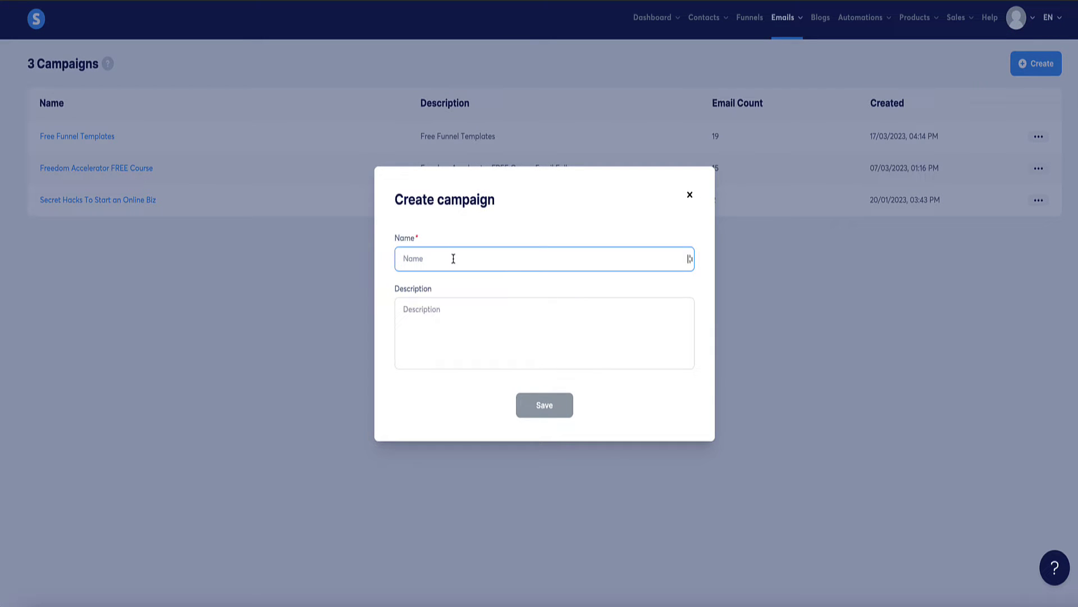
{"action": "type", "text": "custom keto diet"}
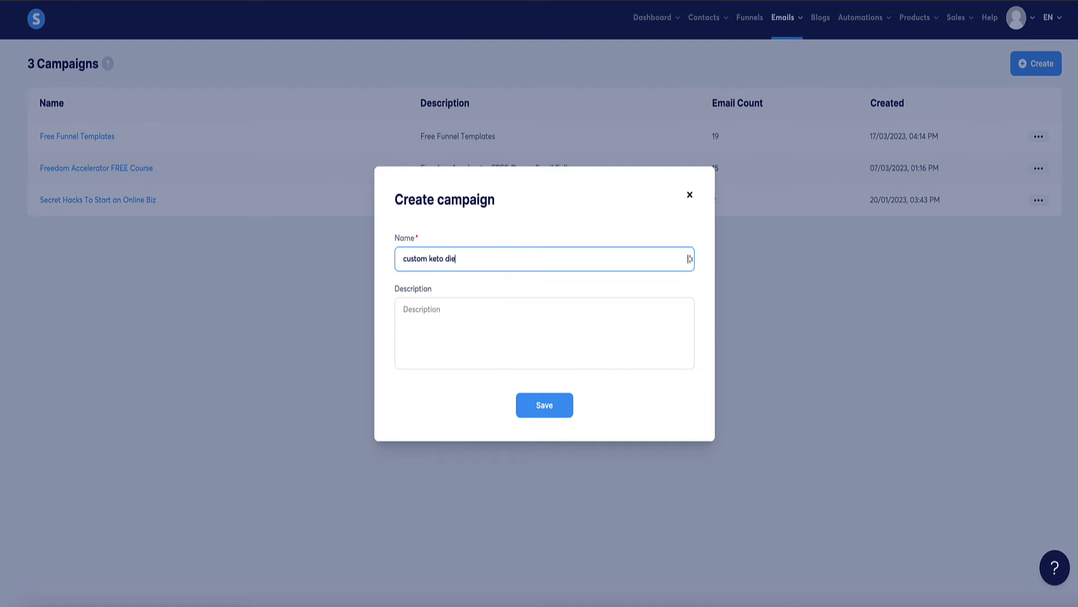
{"action": "key", "text": "Return"}
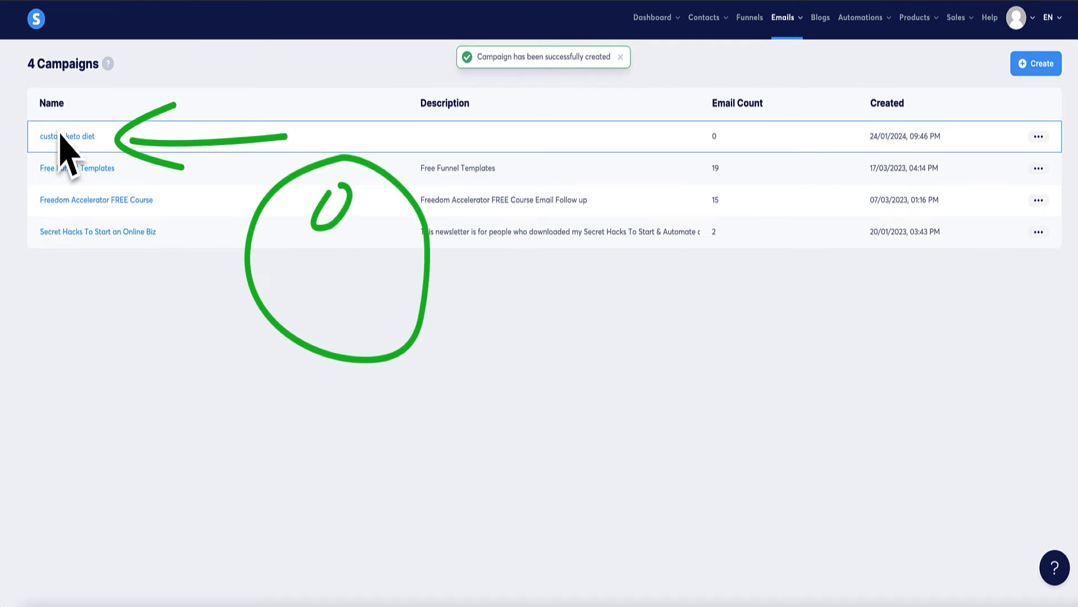
Open the custom keto diet campaign, then the Custom Keto Diet ClickBank affiliate page.
{"action": "left_click", "coordinate": [67, 138]}
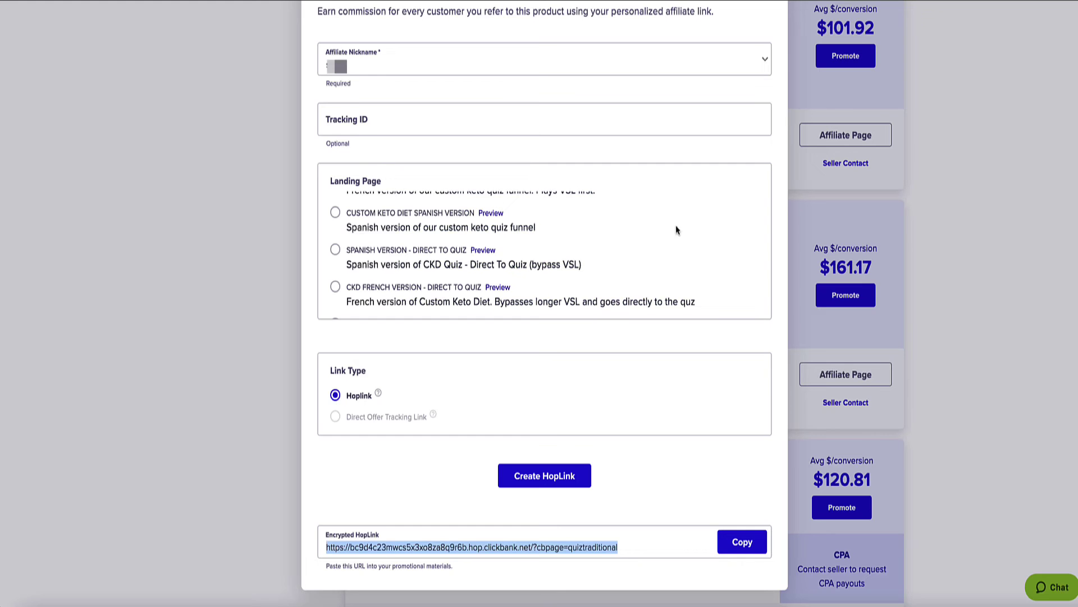
{"action": "left_click", "coordinate": [838, 226]}
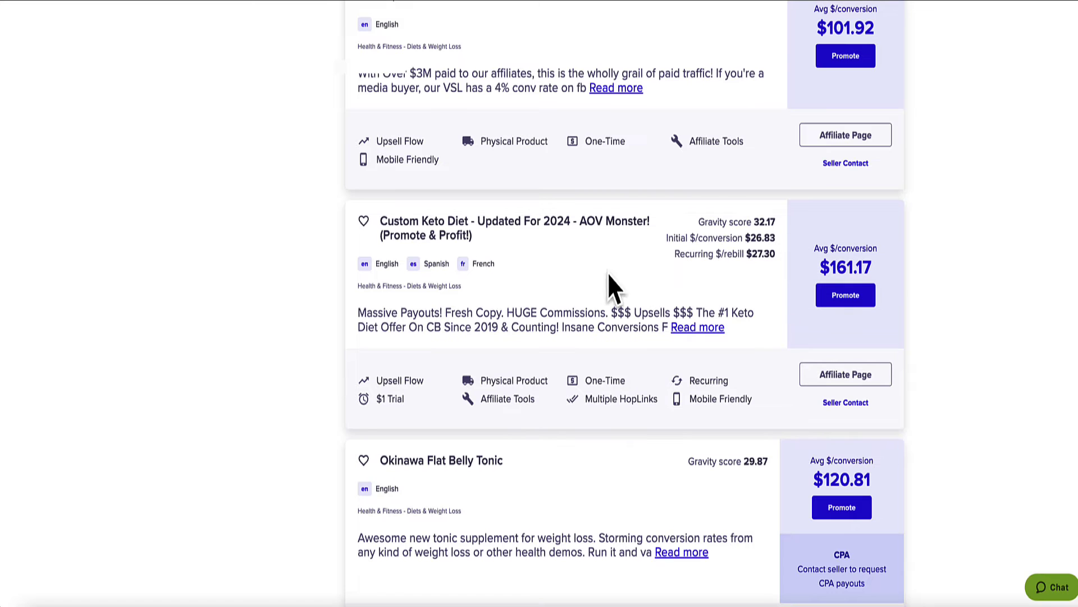
{"action": "left_click", "coordinate": [865, 386]}
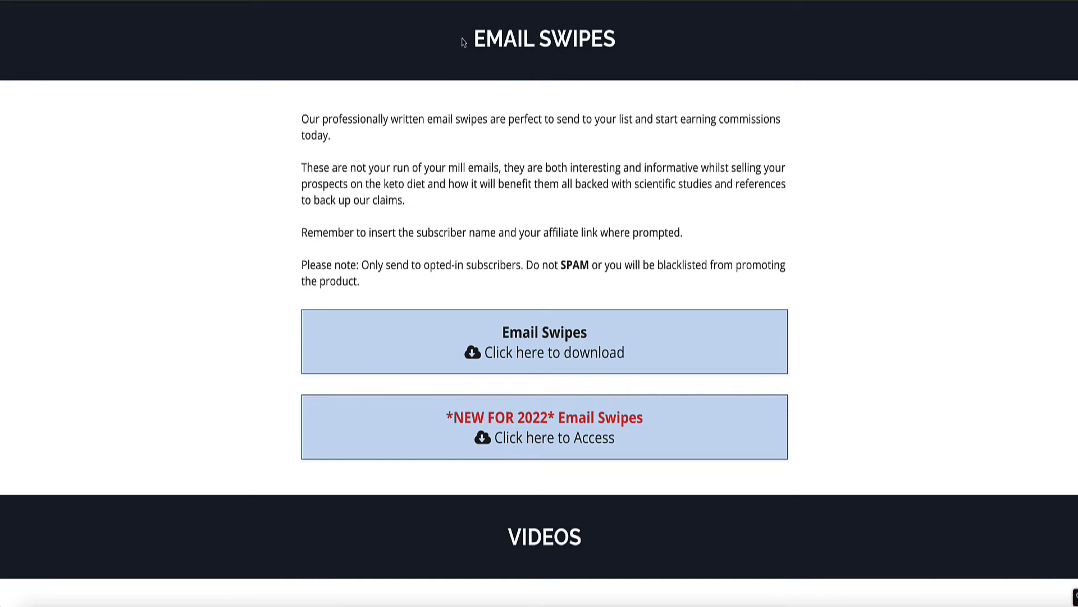
Open the 2022 Email Swipes document and choose to make a personal copy.
{"action": "left_click_drag", "start_coordinate": [463, 42], "coordinate": [623, 43]}
{"action": "left_click", "coordinate": [169, 199]}
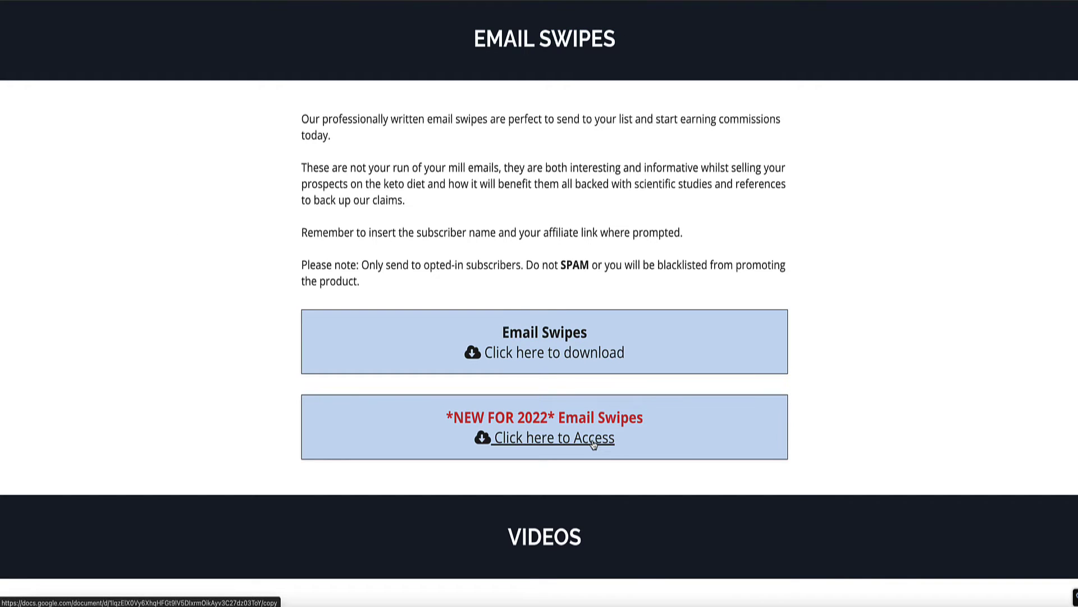
{"action": "left_click", "coordinate": [593, 444]}
{"action": "left_click", "coordinate": [379, 222]}
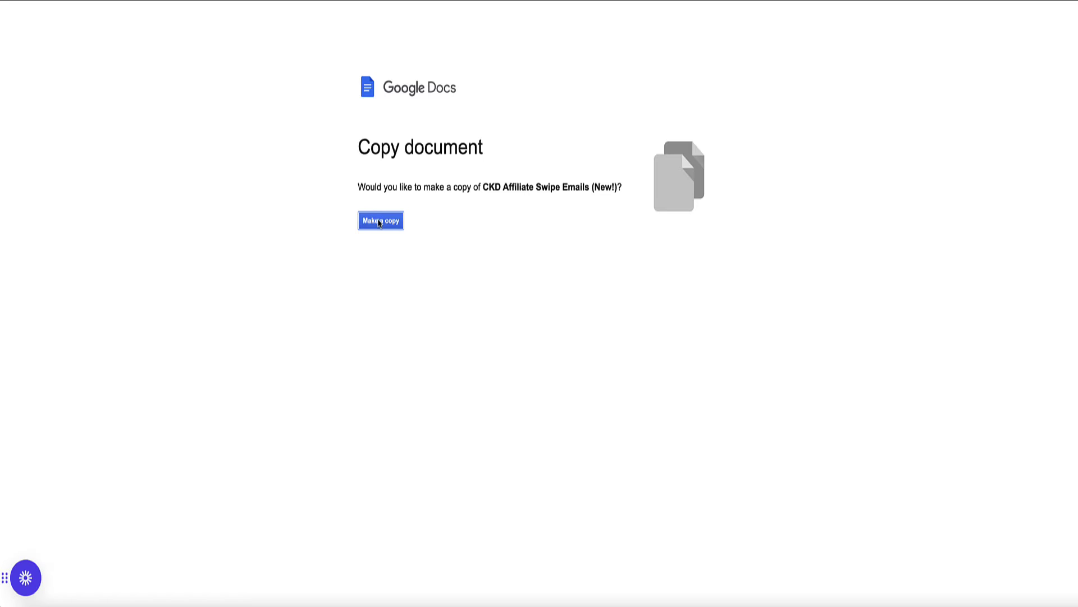
Scroll the copied swipe doc and select Email 1's subject line 'Your Own Custom Diet Plan'.
{"action": "scroll", "coordinate": [270, 195], "scroll_direction": "down", "scroll_amount": 2}
{"action": "scroll", "coordinate": [270, 195], "scroll_direction": "down", "scroll_amount": 12}
{"action": "scroll", "coordinate": [251, 225], "scroll_direction": "down", "scroll_amount": 1}
{"action": "scroll", "coordinate": [253, 244], "scroll_direction": "down", "scroll_amount": 9}
{"action": "scroll", "coordinate": [253, 243], "scroll_direction": "down", "scroll_amount": 4}
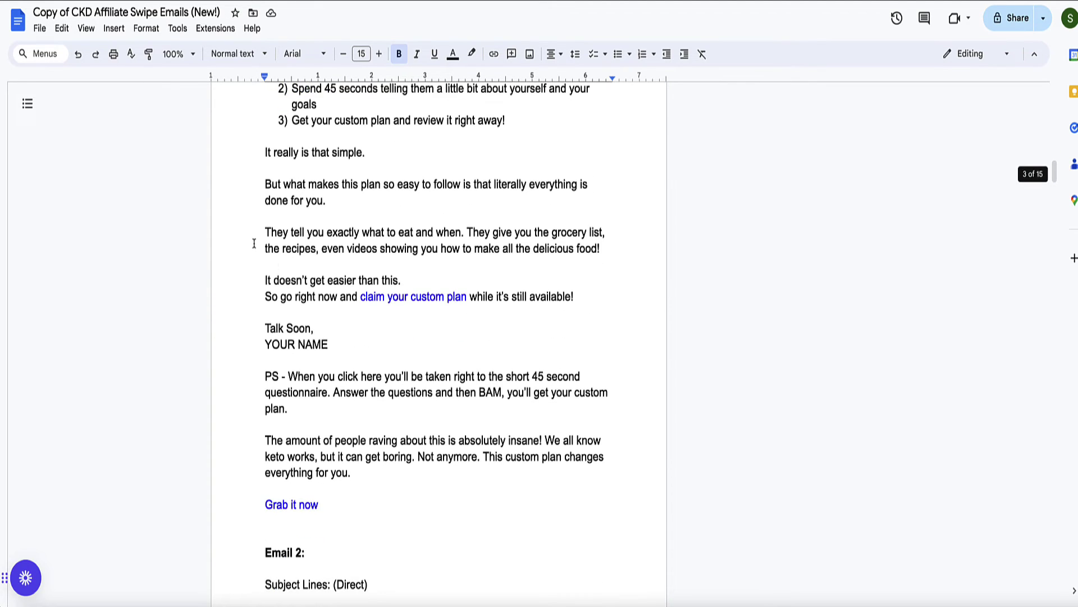
{"action": "left_click_drag", "start_coordinate": [466, 265], "coordinate": [360, 265]}
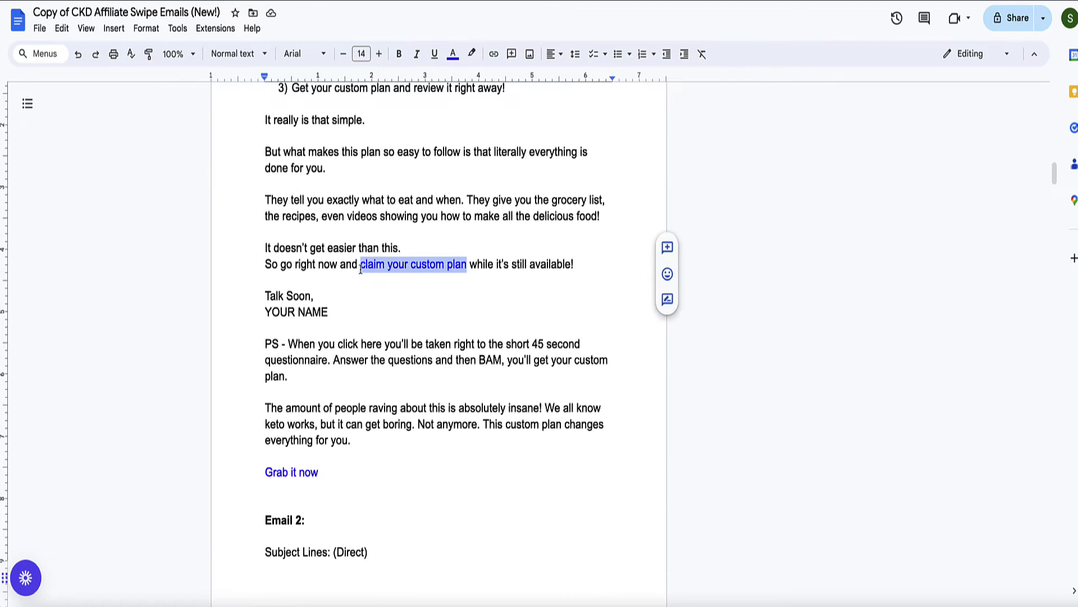
{"action": "scroll", "coordinate": [352, 275], "scroll_direction": "down", "scroll_amount": 2}
{"action": "left_click", "coordinate": [354, 275]}
{"action": "scroll", "coordinate": [354, 275], "scroll_direction": "up", "scroll_amount": 13}
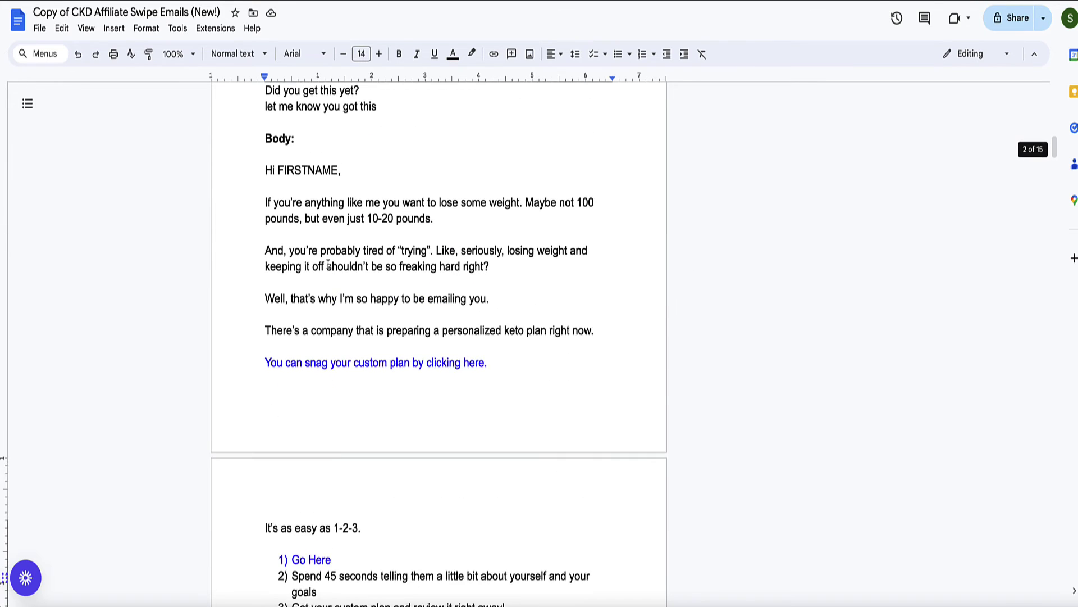
{"action": "scroll", "coordinate": [287, 243], "scroll_direction": "up", "scroll_amount": 2}
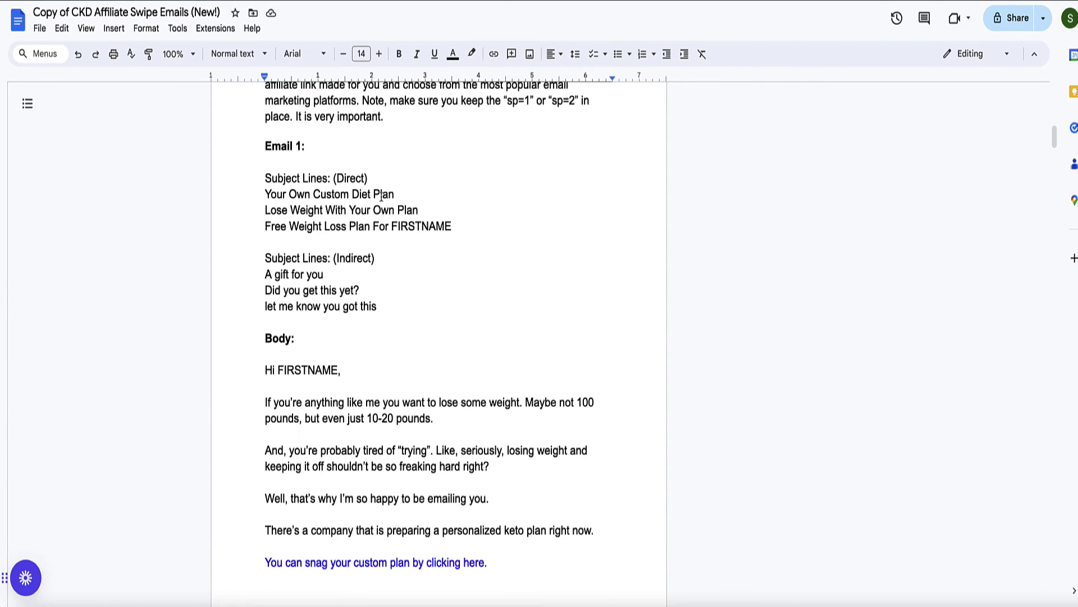
{"action": "left_click_drag", "start_coordinate": [395, 195], "coordinate": [243, 204]}
{"action": "key", "text": "ctrl+c"}
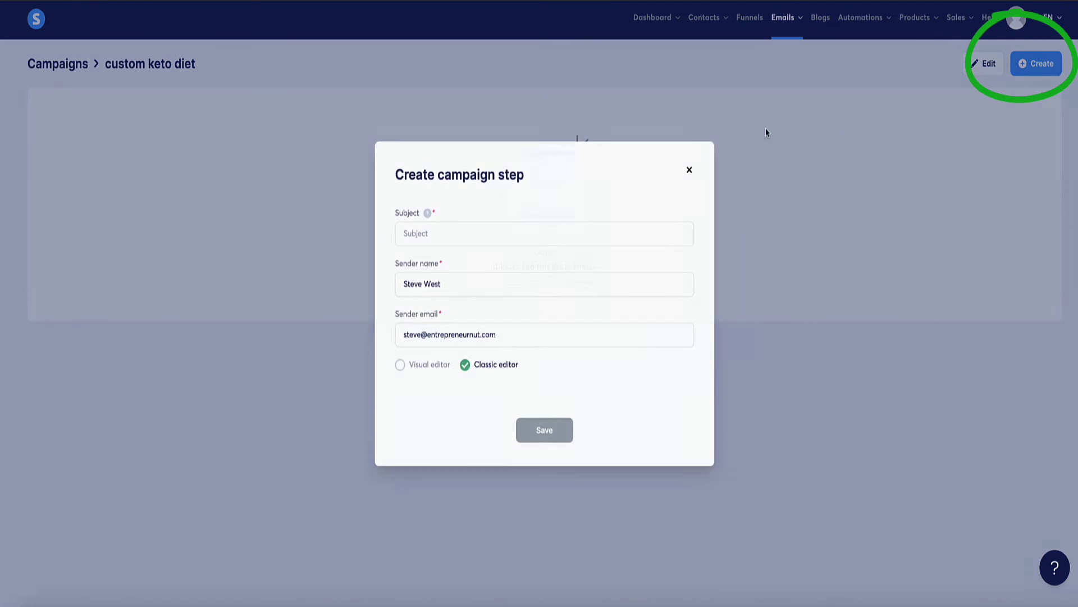
Create the campaign's first email with the pasted subject 'Your Own Custom Diet Plan'.
{"action": "left_click", "coordinate": [453, 232]}
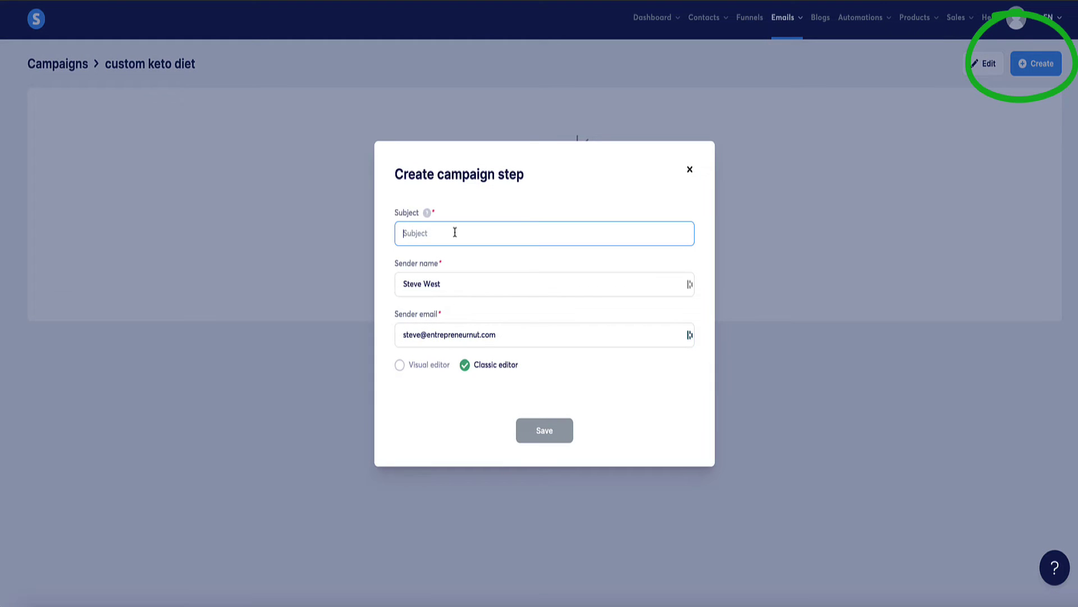
{"action": "key", "text": "ctrl+v"}
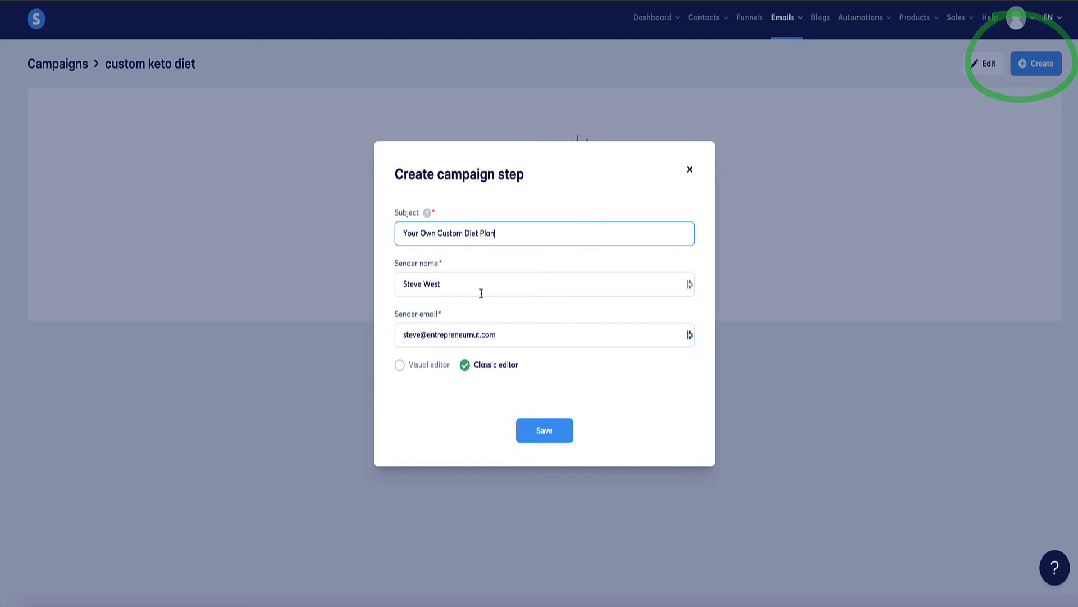
{"action": "left_click", "coordinate": [544, 430]}
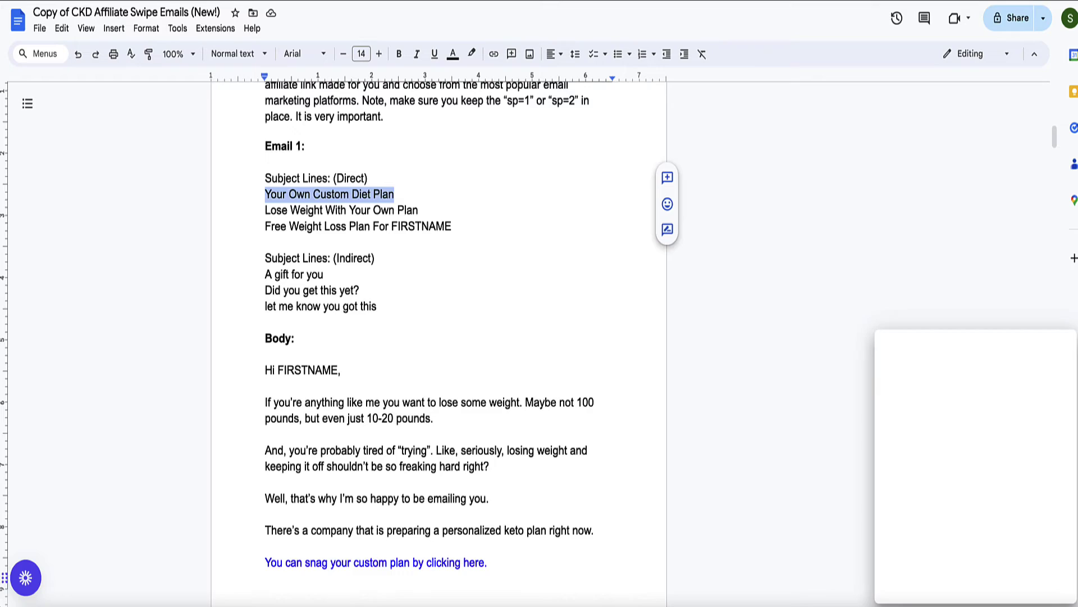
Paste the Email 1 swipe body into the email editor.
{"action": "scroll", "coordinate": [393, 337], "scroll_direction": "down", "scroll_amount": 2}
{"action": "left_click_drag", "start_coordinate": [264, 256], "coordinate": [300, 319]}
{"action": "scroll", "coordinate": [300, 319], "scroll_direction": "down", "scroll_amount": 2}
{"action": "scroll", "coordinate": [300, 319], "scroll_direction": "down", "scroll_amount": 5}
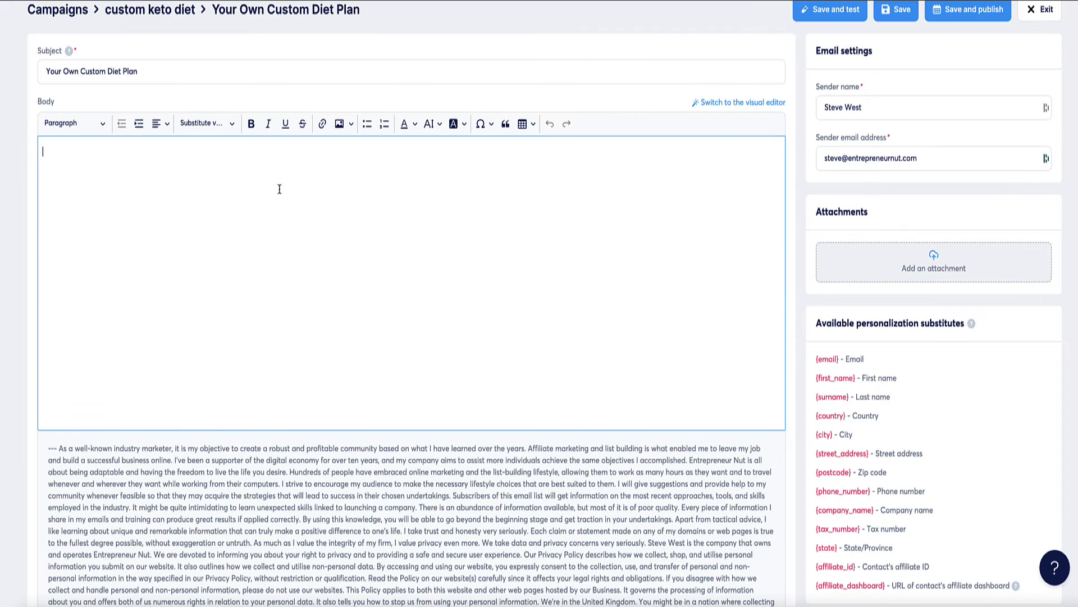
{"action": "key", "text": "ctrl+v"}
Replace FIRSTNAME in 'Hi FIRSTNAME,' with the First name substitute variable.
{"action": "scroll", "coordinate": [251, 194], "scroll_direction": "up", "scroll_amount": 6}
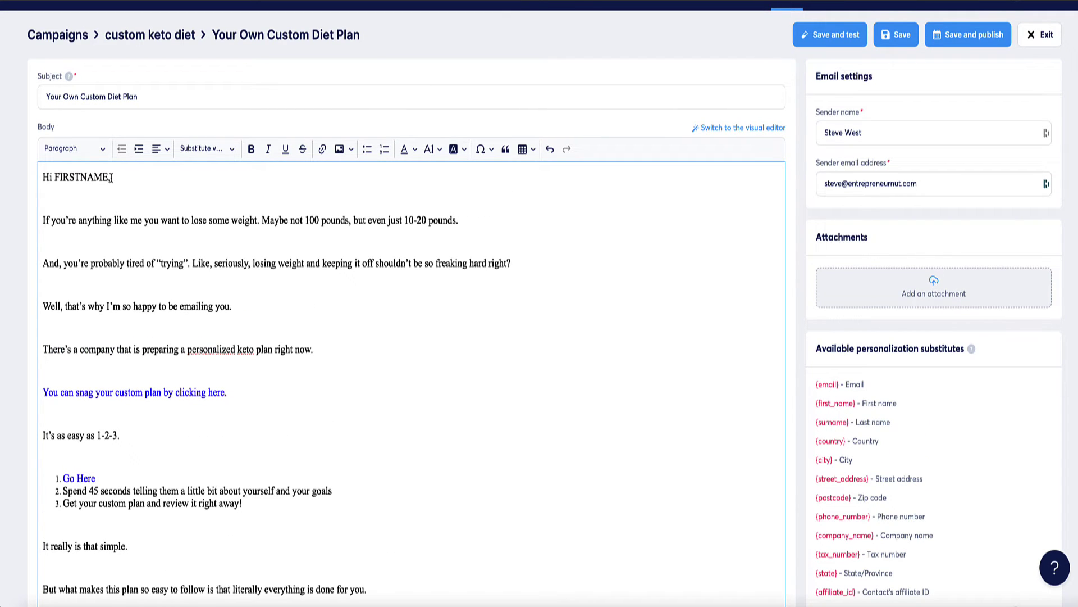
{"action": "left_click_drag", "start_coordinate": [109, 178], "coordinate": [59, 181]}
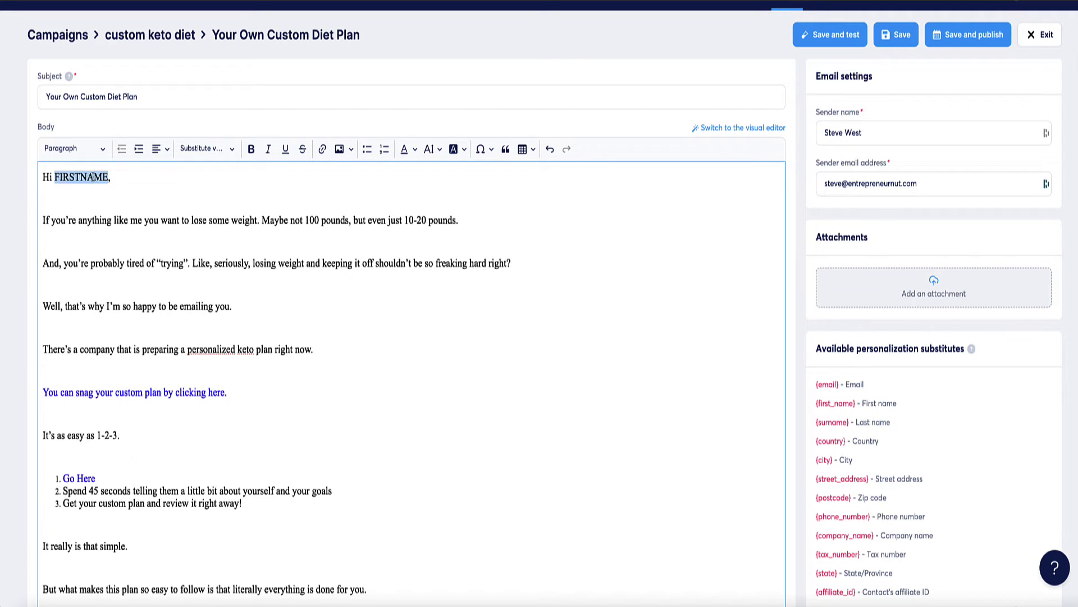
{"action": "key", "text": "BackSpace"}
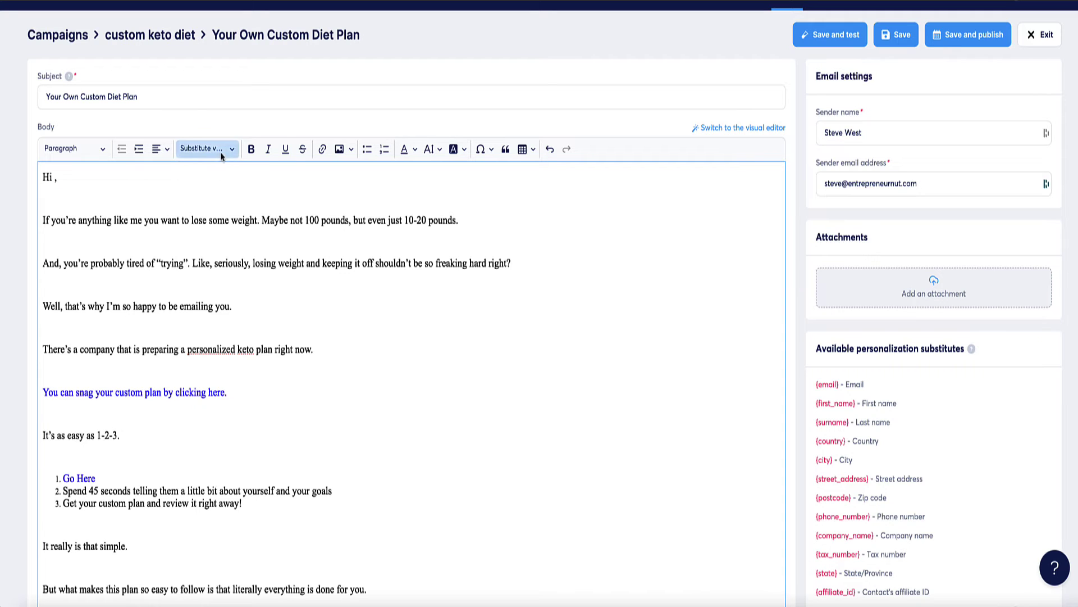
{"action": "left_click", "coordinate": [204, 149]}
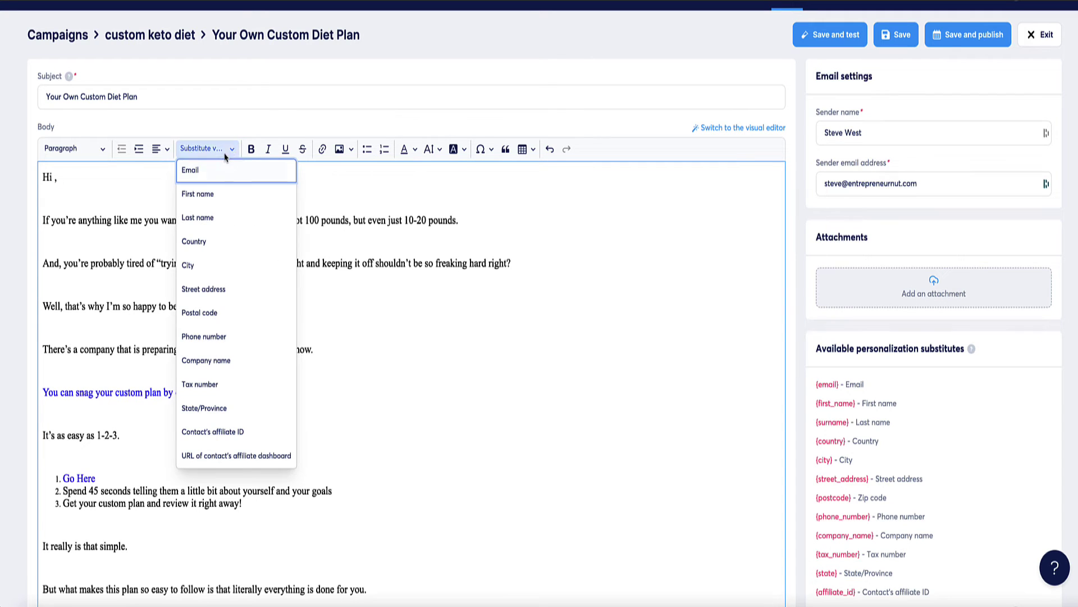
{"action": "left_click", "coordinate": [204, 197]}
Check the {first_name} greeting and select the 'You can snag your custom plan' sentence.
{"action": "left_click_drag", "start_coordinate": [111, 178], "coordinate": [56, 178]}
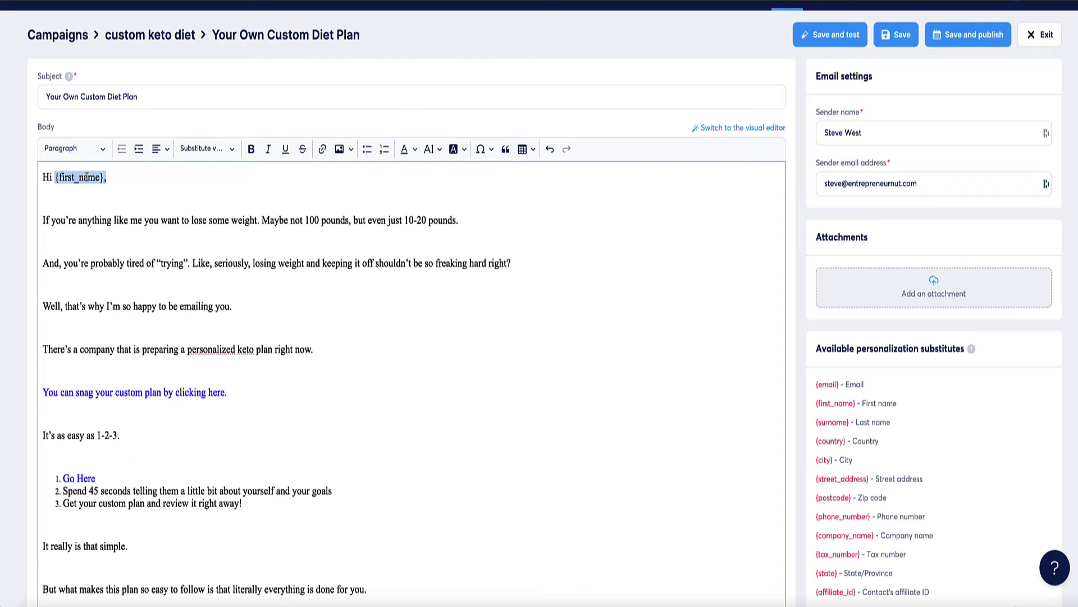
{"action": "left_click", "coordinate": [110, 178]}
{"action": "scroll", "coordinate": [245, 375], "scroll_direction": "down", "scroll_amount": 1}
{"action": "left_click_drag", "start_coordinate": [247, 377], "coordinate": [34, 377]}
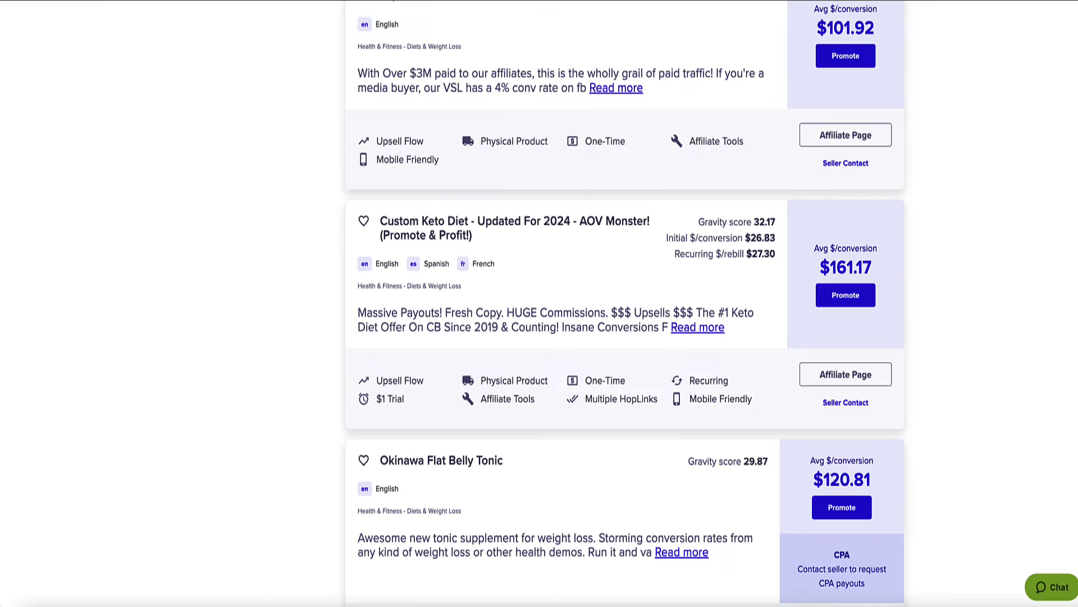
Create and copy the ClickBank hoplink for the Custom Keto Diet offer.
{"action": "left_click", "coordinate": [845, 294]}
{"action": "scroll", "coordinate": [358, 325], "scroll_direction": "down", "scroll_amount": 5}
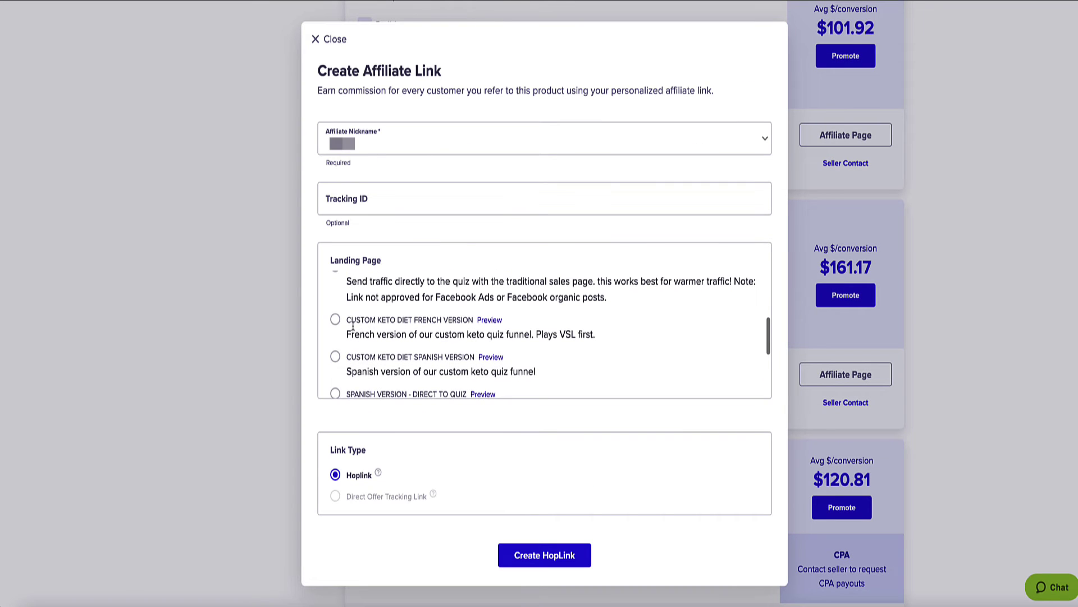
{"action": "scroll", "coordinate": [353, 326], "scroll_direction": "up", "scroll_amount": 1}
{"action": "scroll", "coordinate": [394, 337], "scroll_direction": "down", "scroll_amount": 2}
{"action": "left_click", "coordinate": [522, 554]}
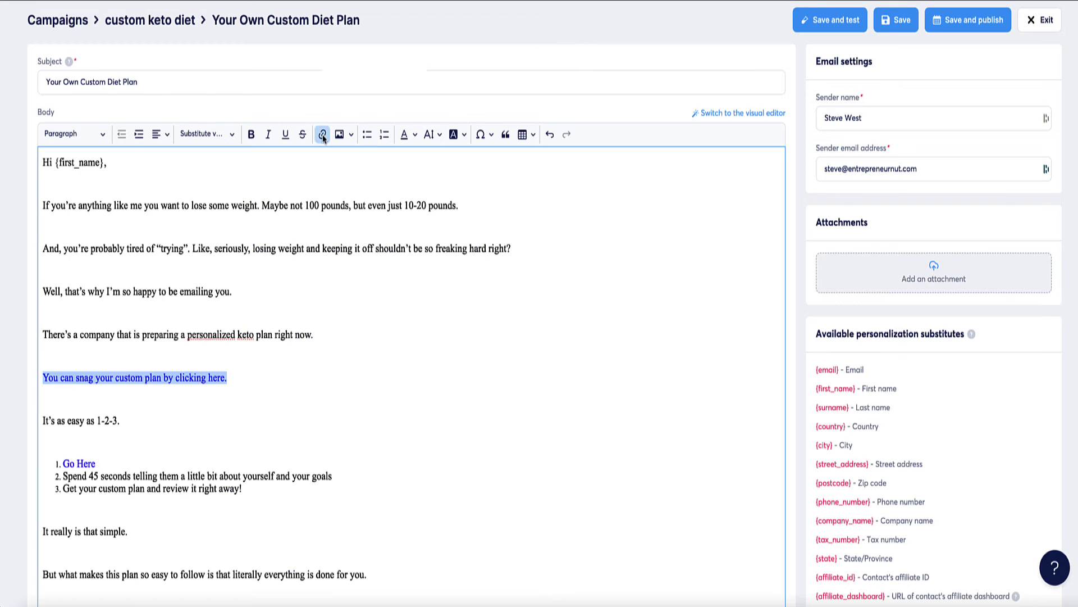
Link the 'clicking here' sentence to the copied ClickBank hoplink.
{"action": "left_click", "coordinate": [323, 135]}
{"action": "key", "text": "ctrl+v"}
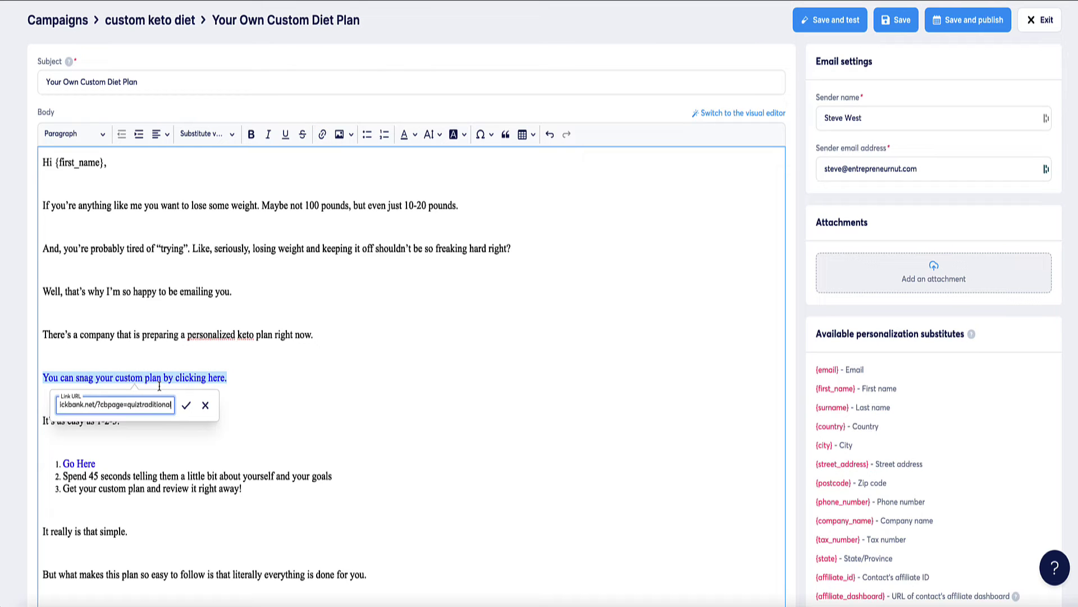
{"action": "left_click", "coordinate": [185, 405]}
Replace the YOUR NAME placeholder with the sender's name and save the email.
{"action": "scroll", "coordinate": [129, 393], "scroll_direction": "down", "scroll_amount": 6}
{"action": "left_click_drag", "start_coordinate": [102, 392], "coordinate": [41, 393]}
{"action": "type", "text": "Steve"}
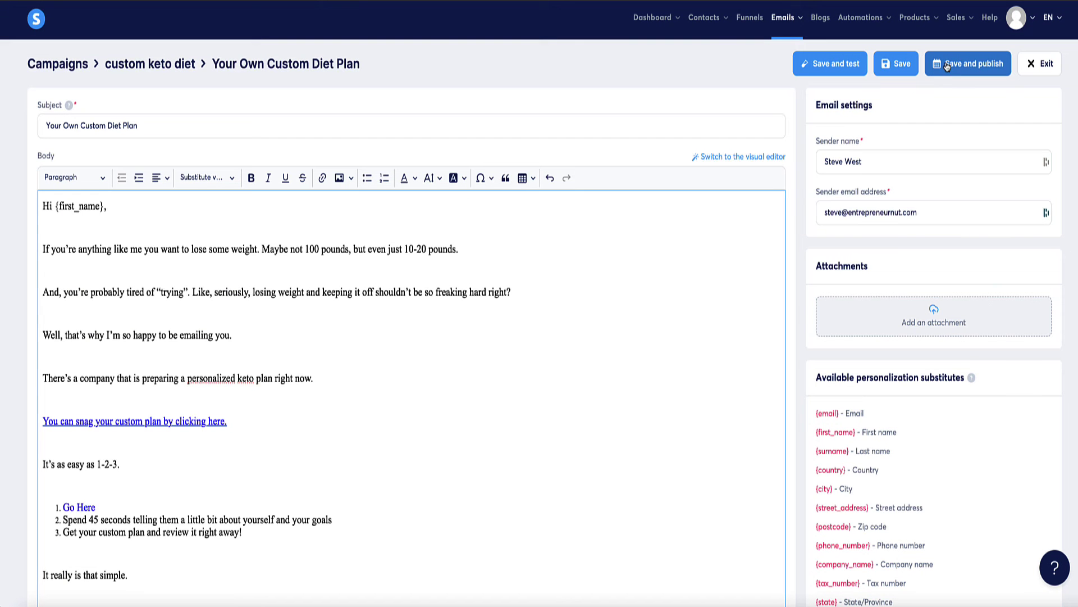
{"action": "left_click", "coordinate": [947, 66]}
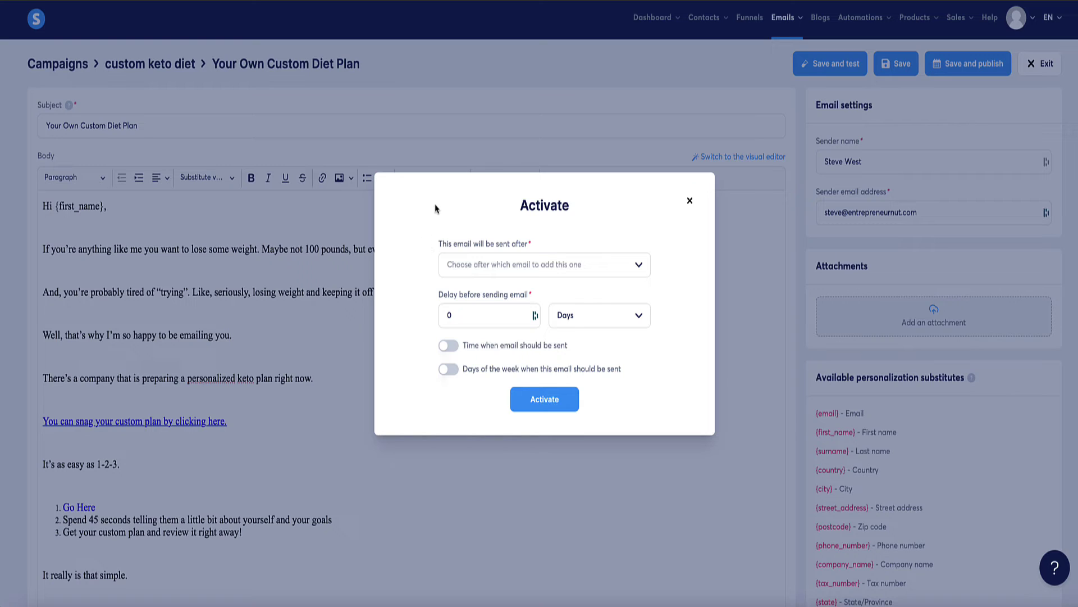
Set the email's send delay to 0 Days, activate it, and save.
{"action": "left_click", "coordinate": [467, 316]}
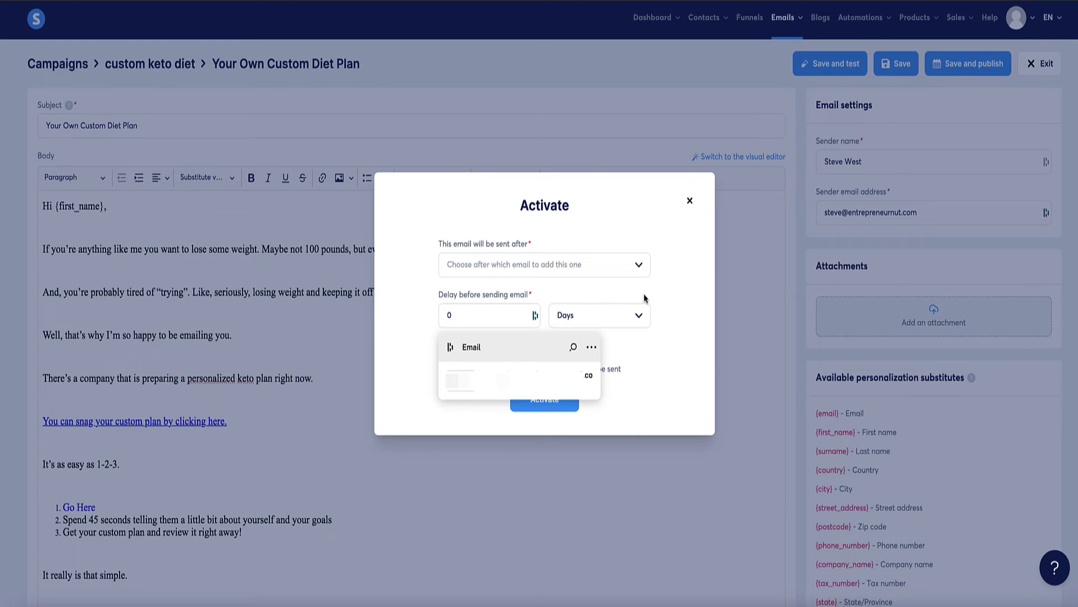
{"action": "left_click", "coordinate": [639, 316]}
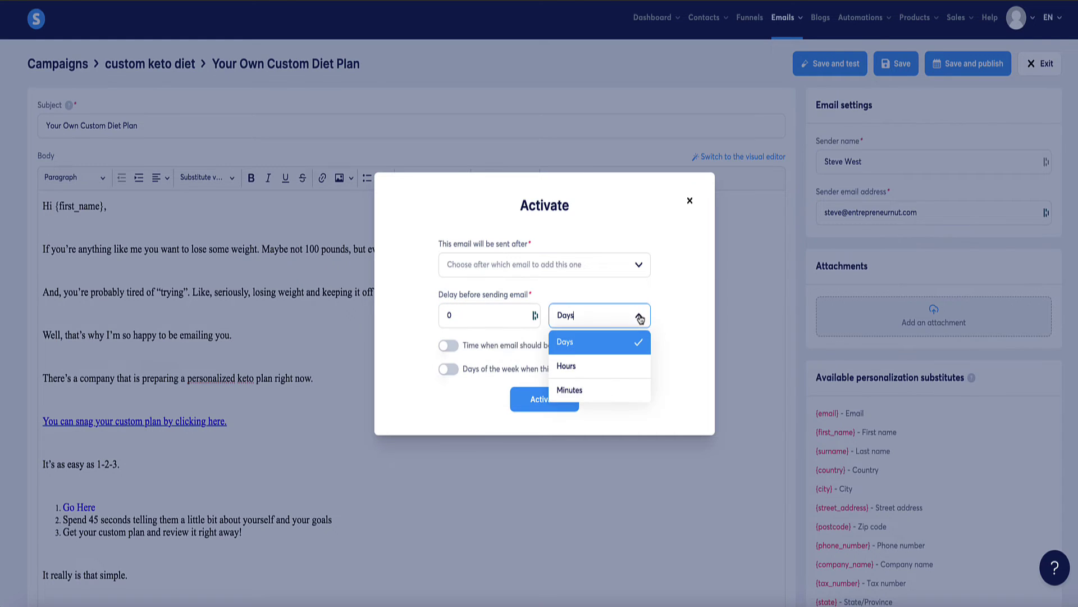
{"action": "left_click", "coordinate": [580, 366]}
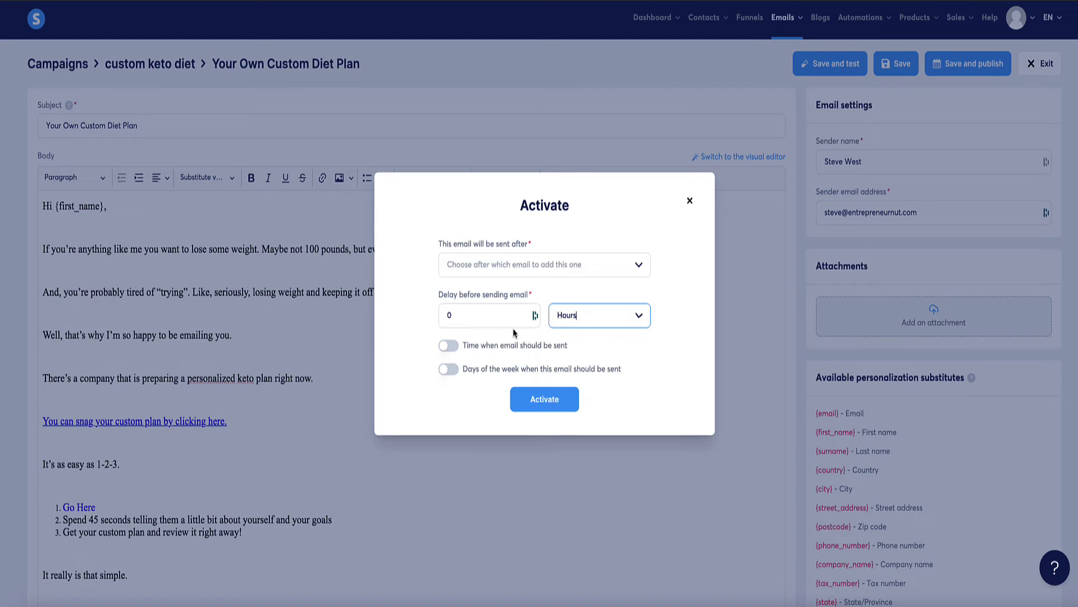
{"action": "double_click", "coordinate": [479, 319]}
{"action": "type", "text": "2"}
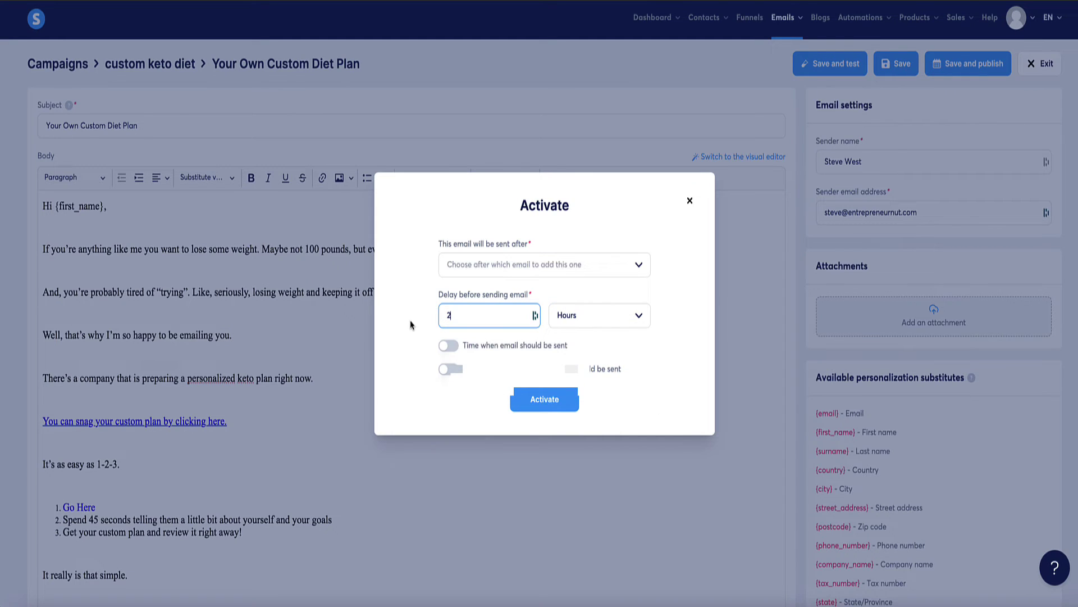
{"action": "double_click", "coordinate": [466, 319]}
{"action": "type", "text": "0"}
{"action": "left_click", "coordinate": [614, 315]}
{"action": "left_click", "coordinate": [625, 340]}
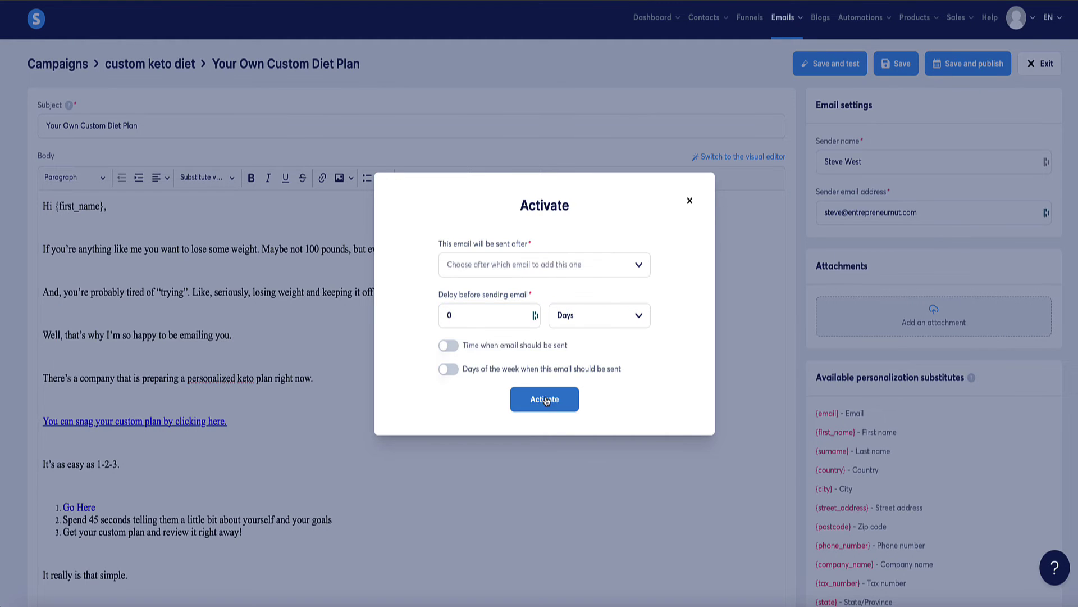
{"action": "left_click", "coordinate": [544, 398]}
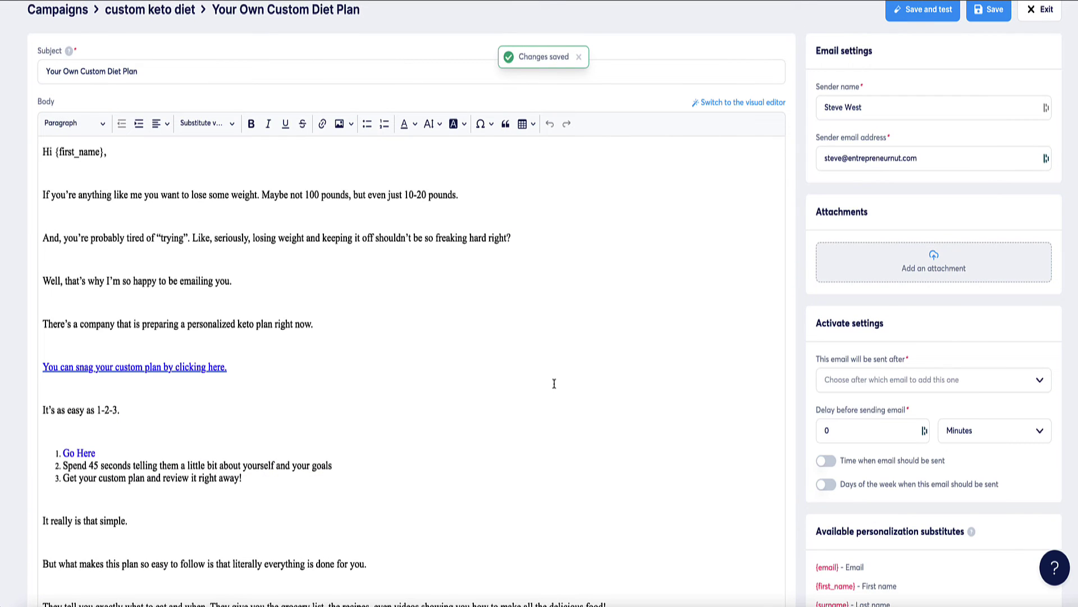
{"action": "scroll", "coordinate": [554, 383], "scroll_direction": "up", "scroll_amount": 1}
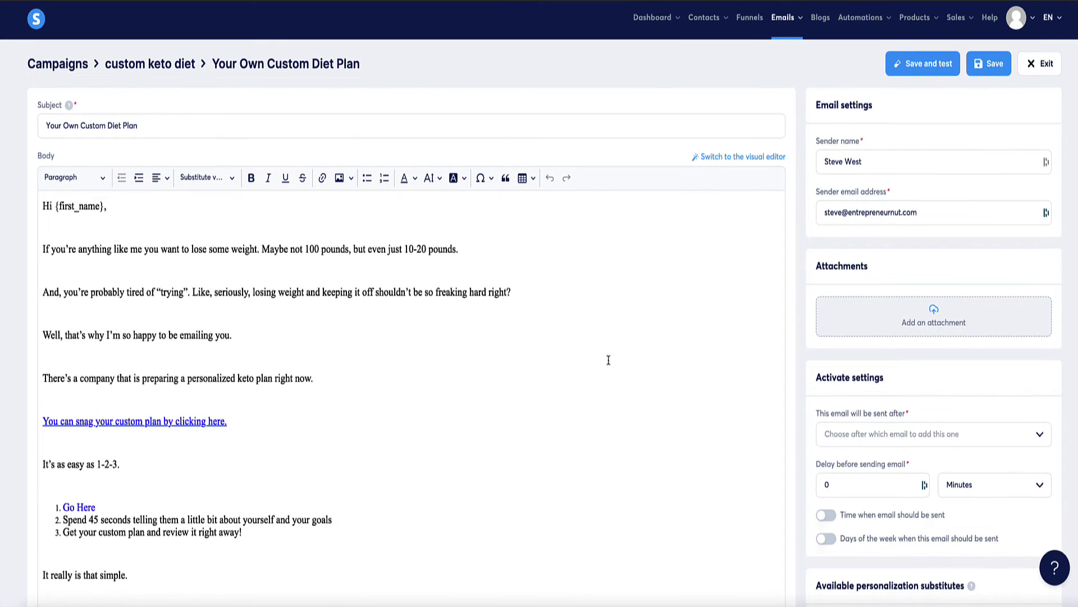
{"action": "left_click", "coordinate": [988, 64]}
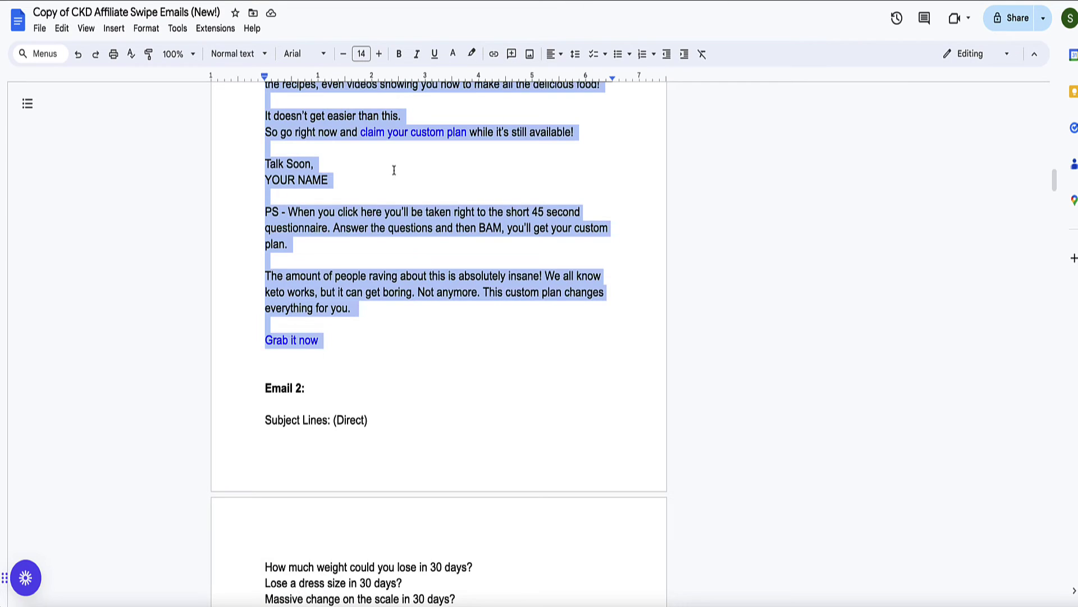
Create the second email with subject 'How much weight could you lose in 30 days?' from the swipe doc.
{"action": "scroll", "coordinate": [365, 180], "scroll_direction": "down", "scroll_amount": 7}
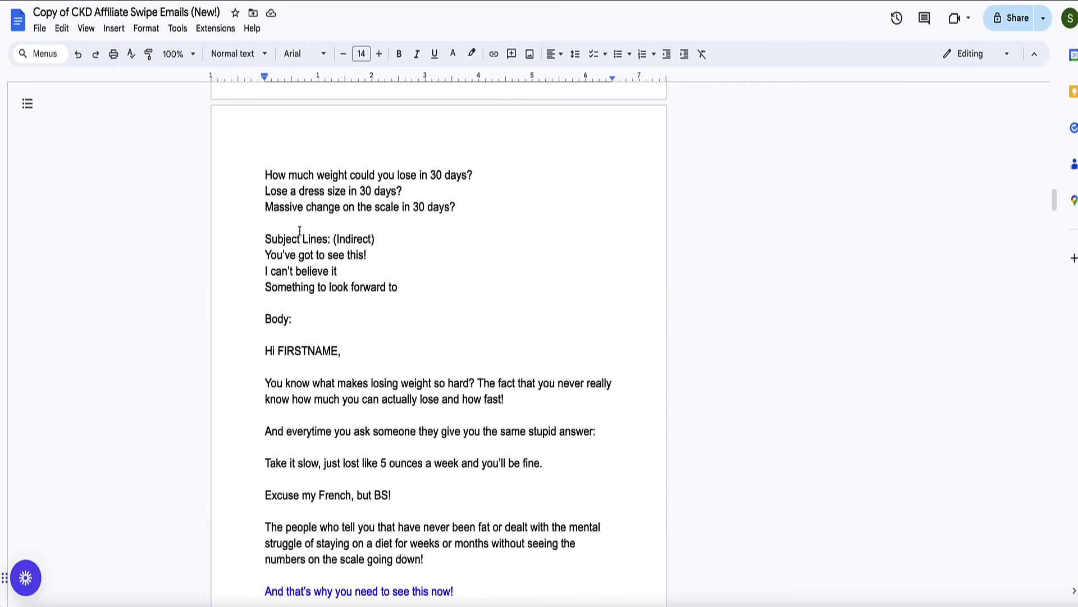
{"action": "left_click_drag", "start_coordinate": [493, 175], "coordinate": [235, 170]}
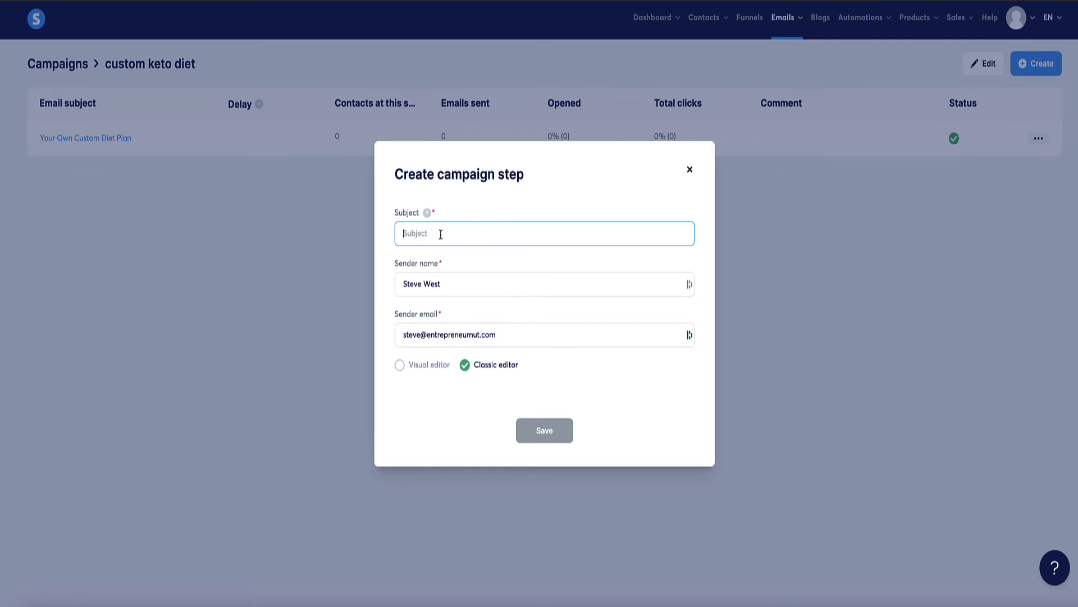
{"action": "type", "text": "How much weight could you lose in 30 days?"}
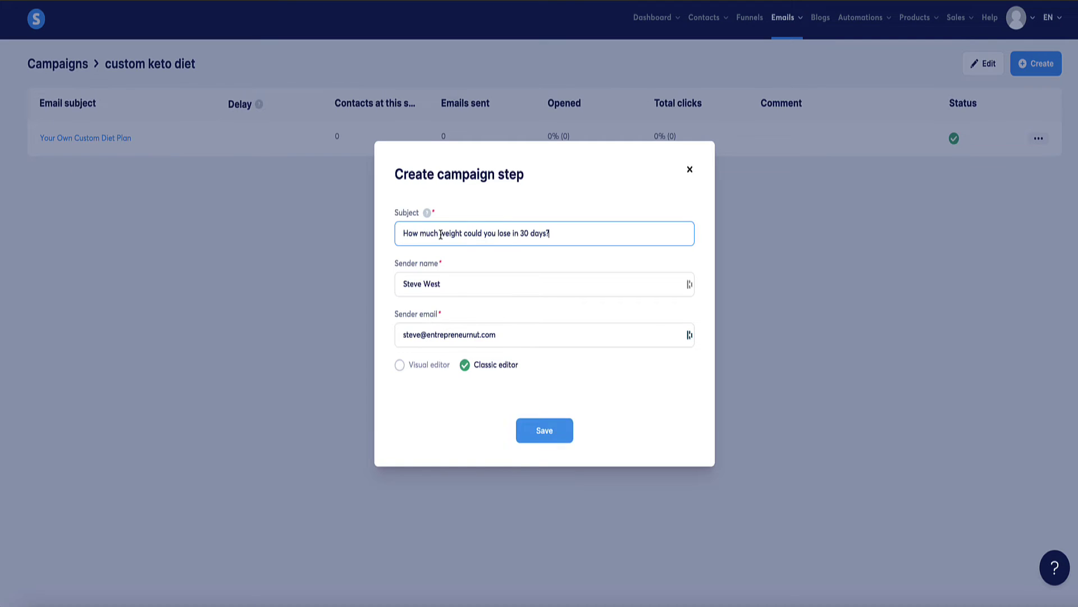
{"action": "left_click", "coordinate": [544, 430]}
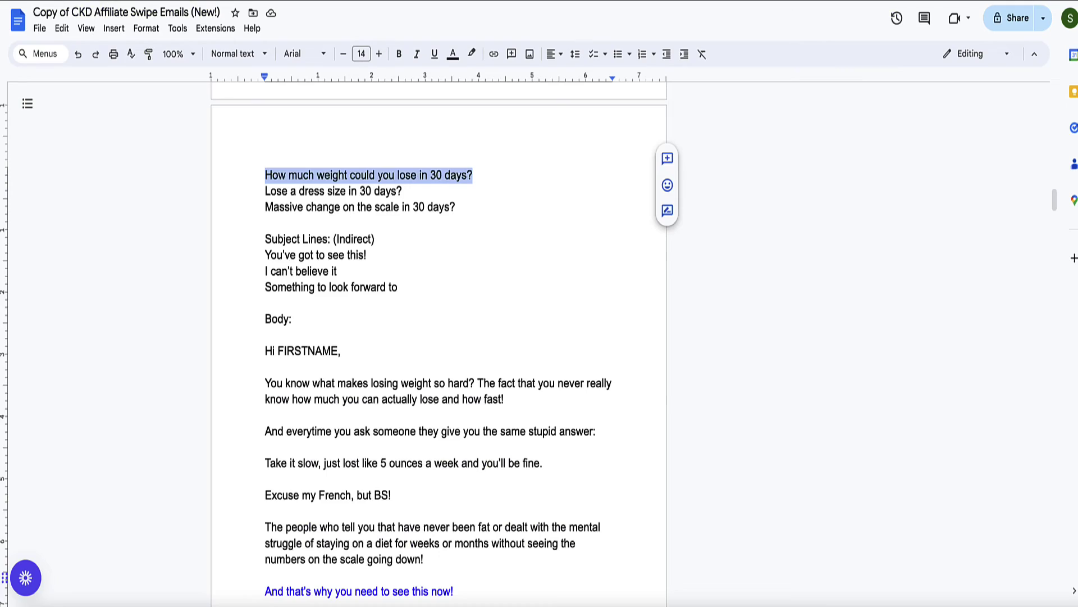
Paste the swipe doc's email body into the editor and save the email.
{"action": "left_click_drag", "start_coordinate": [336, 257], "coordinate": [608, 441]}
{"action": "scroll", "coordinate": [438, 281], "scroll_direction": "up", "scroll_amount": 5}
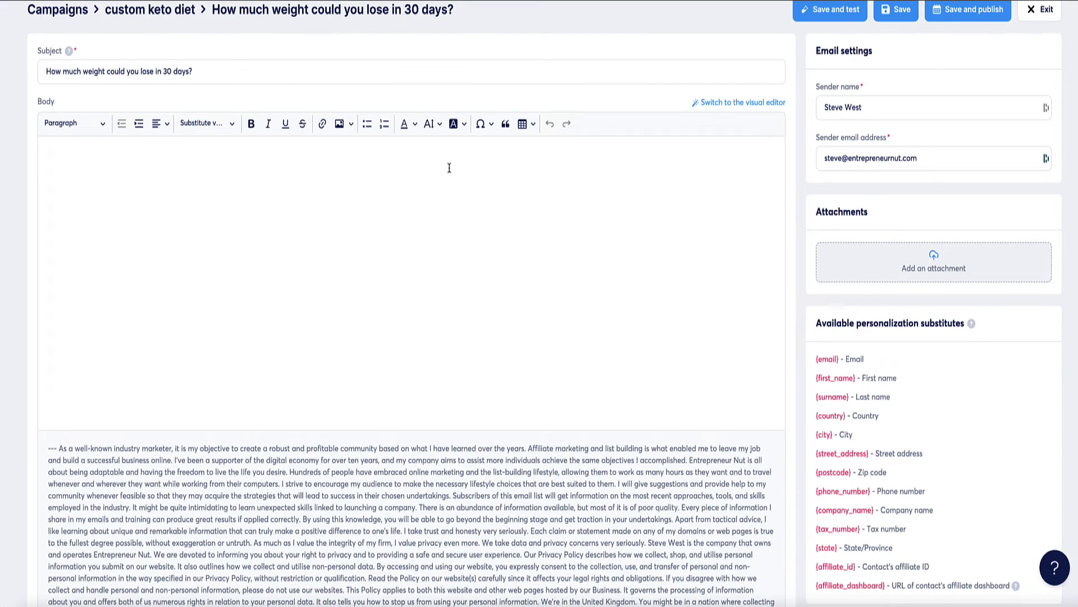
{"action": "left_click", "coordinate": [287, 270]}
{"action": "key", "text": "ctrl+v"}
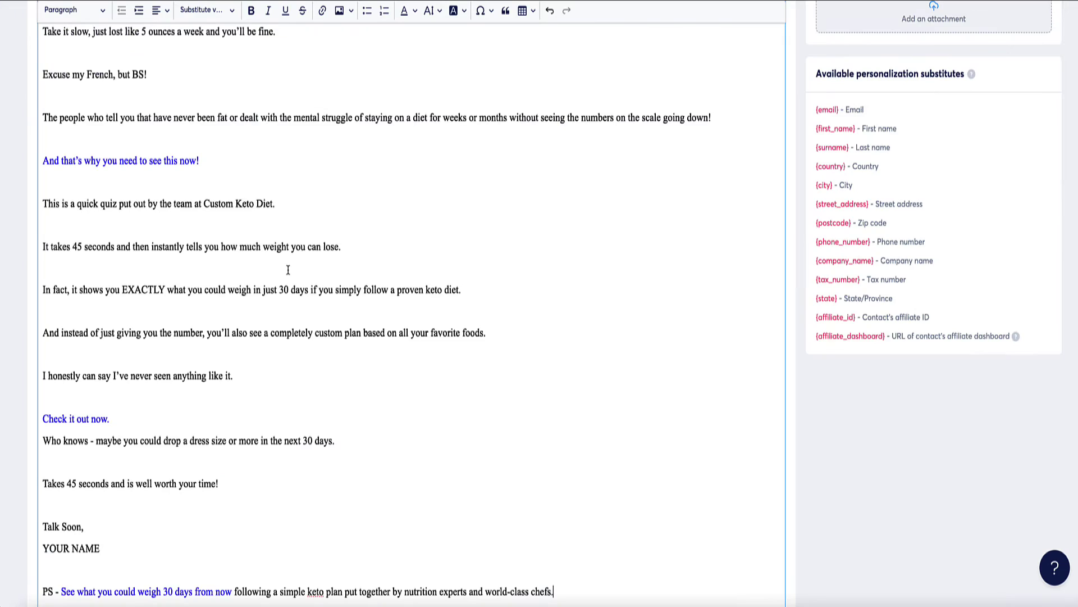
{"action": "scroll", "coordinate": [364, 269], "scroll_direction": "up", "scroll_amount": 5}
{"action": "left_click_drag", "start_coordinate": [109, 202], "coordinate": [63, 205]}
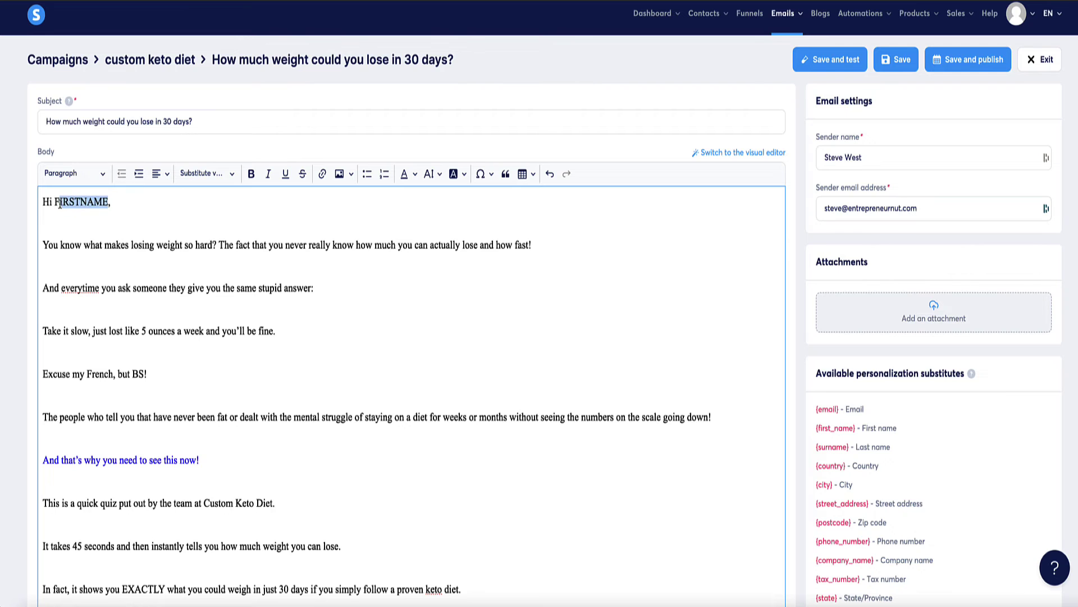
{"action": "triple_click", "coordinate": [185, 462]}
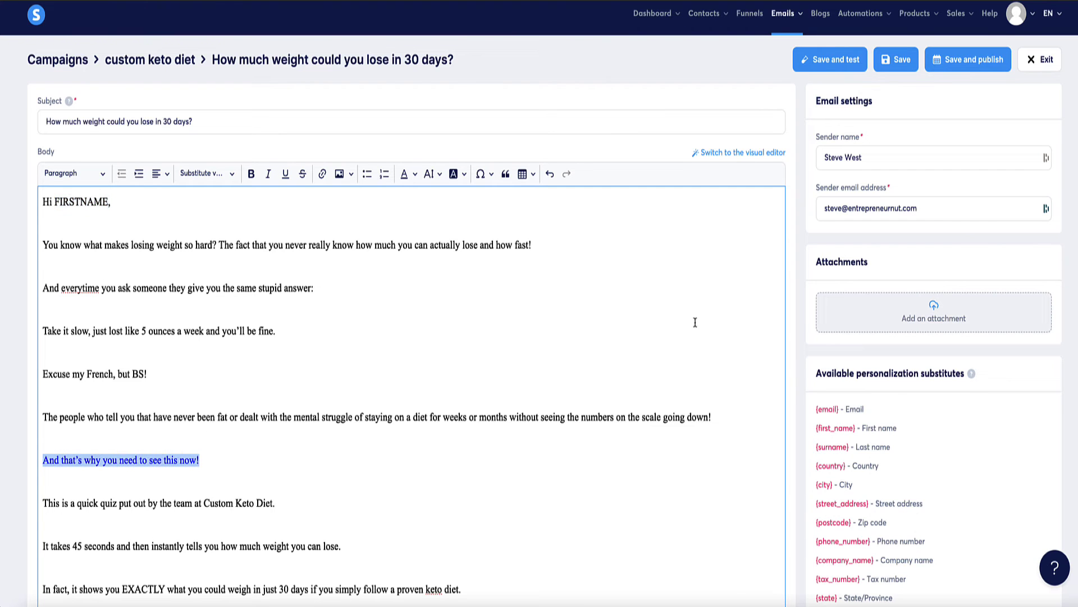
{"action": "left_click", "coordinate": [954, 61]}
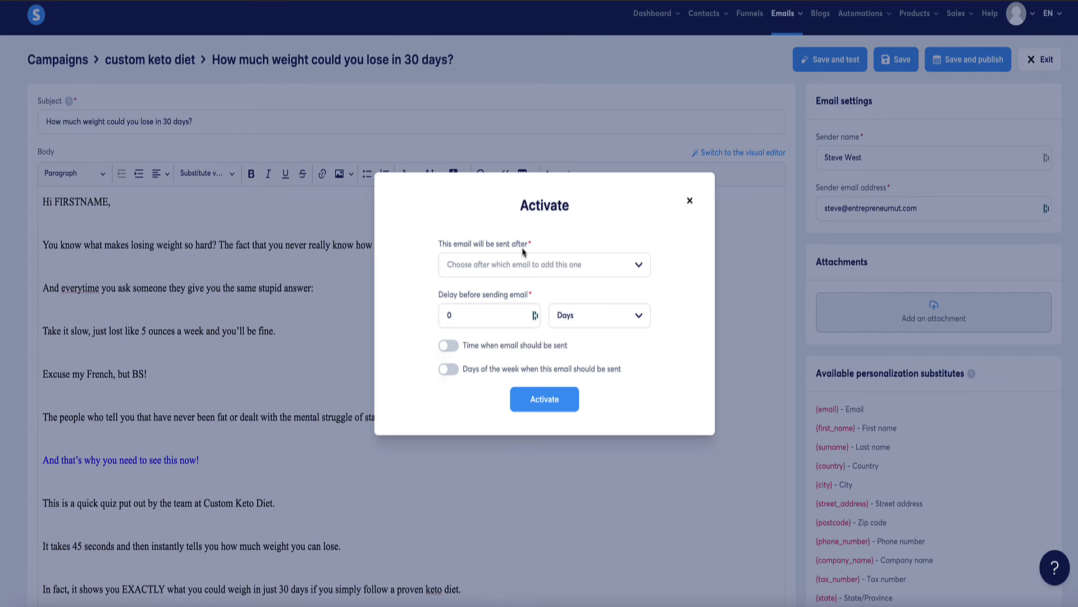
Set the email to be sent after 'Your Own Custom Diet Plan' with a 1-day delay.
{"action": "left_click_drag", "start_coordinate": [440, 246], "coordinate": [536, 245]}
{"action": "left_click", "coordinate": [568, 268]}
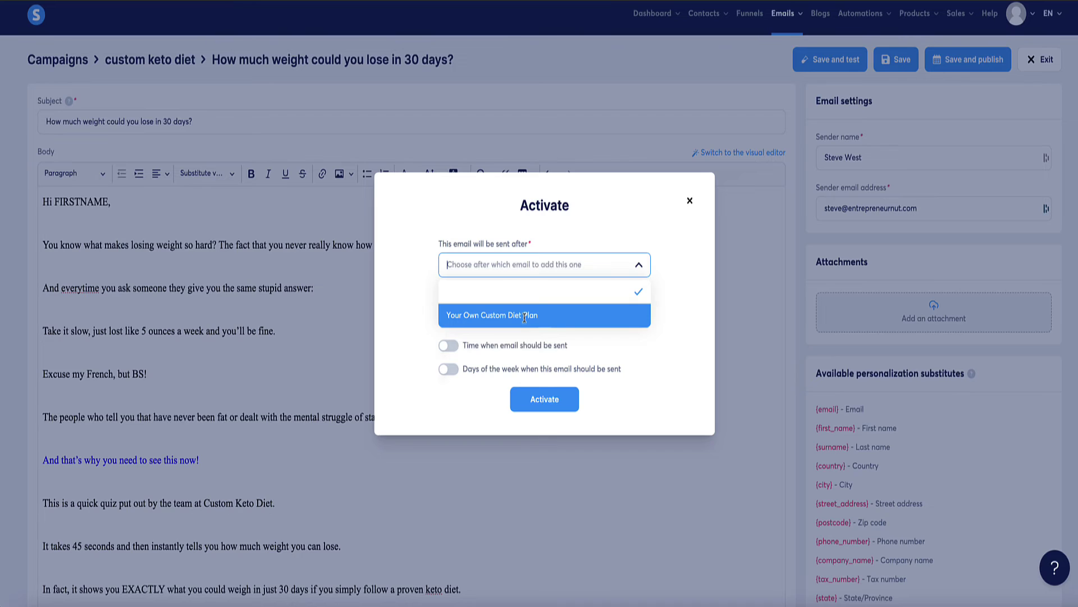
{"action": "left_click", "coordinate": [524, 316]}
{"action": "left_click", "coordinate": [469, 311]}
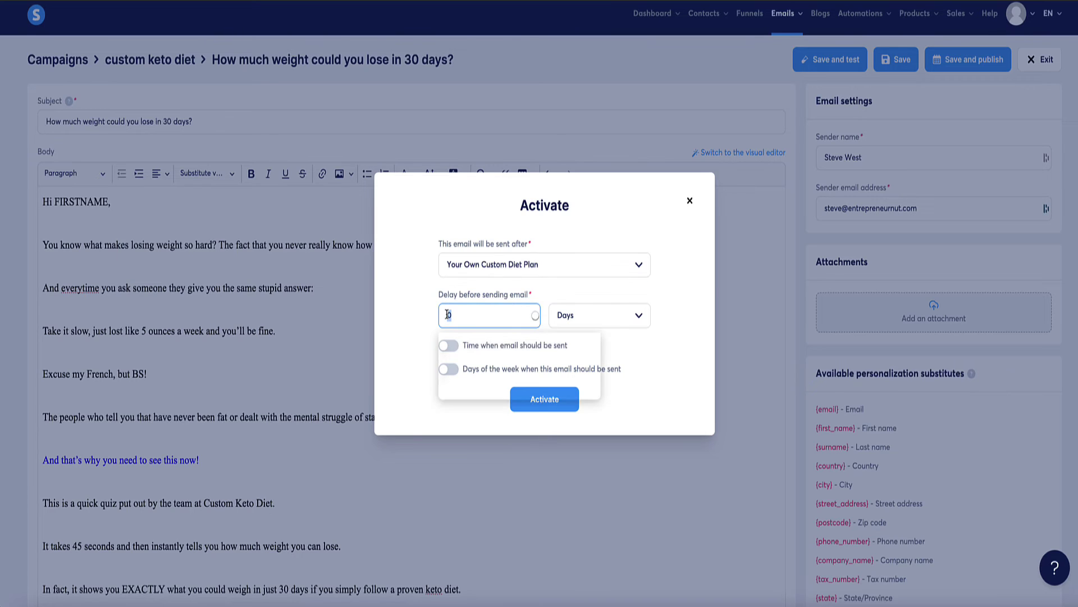
{"action": "key", "text": "BackSpace"}
{"action": "type", "text": "1"}
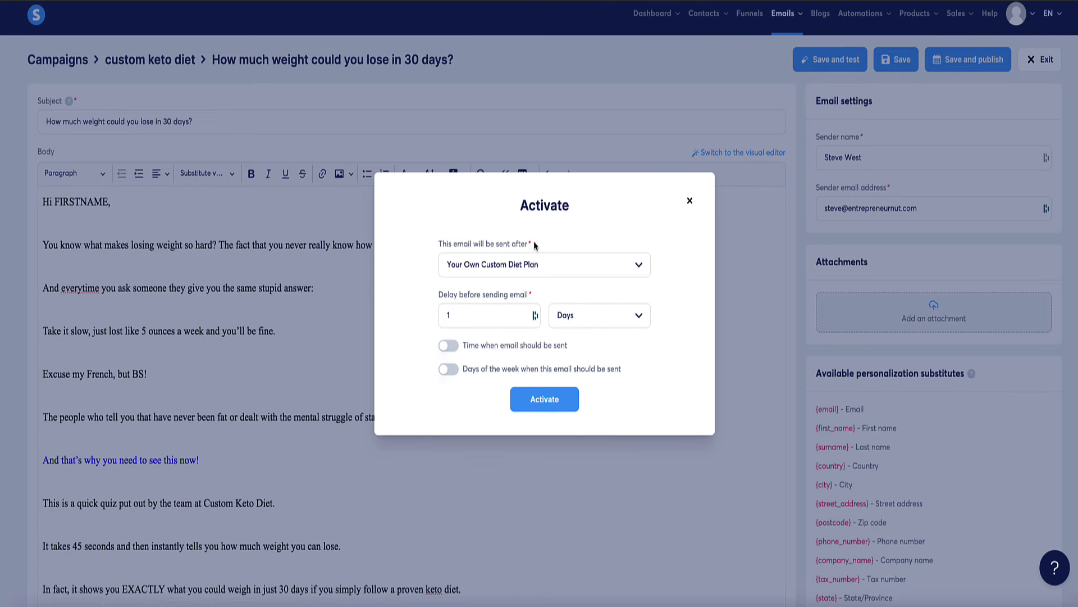
{"action": "left_click_drag", "start_coordinate": [534, 241], "coordinate": [436, 245]}
{"action": "left_click", "coordinate": [440, 250]}
Confirm 'Your Own Custom Diet Plan' as the preceding email and activate the second email.
{"action": "left_click", "coordinate": [640, 267]}
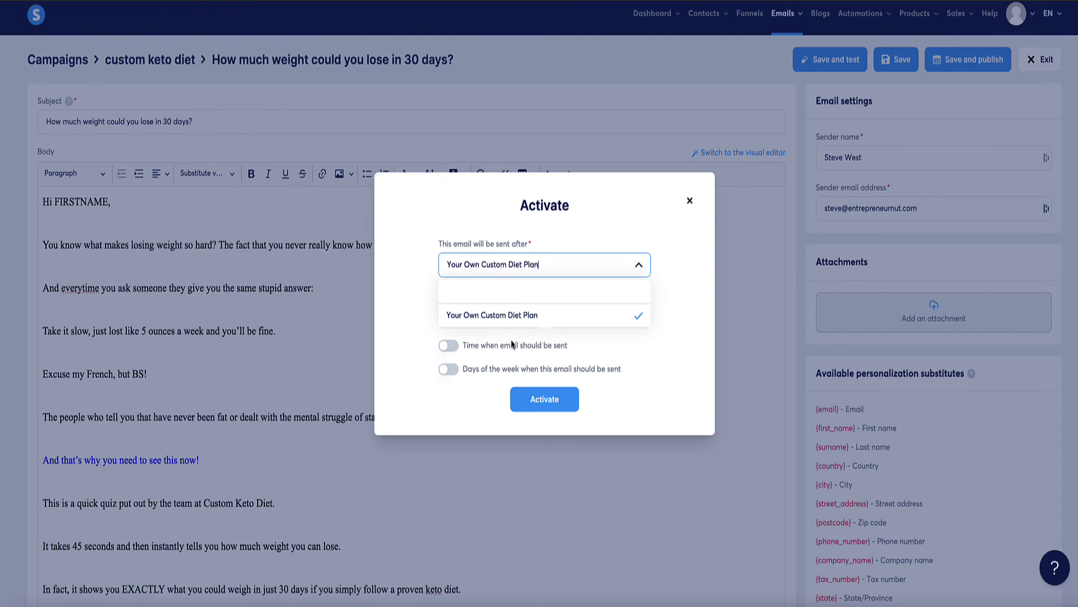
{"action": "left_click", "coordinate": [402, 325]}
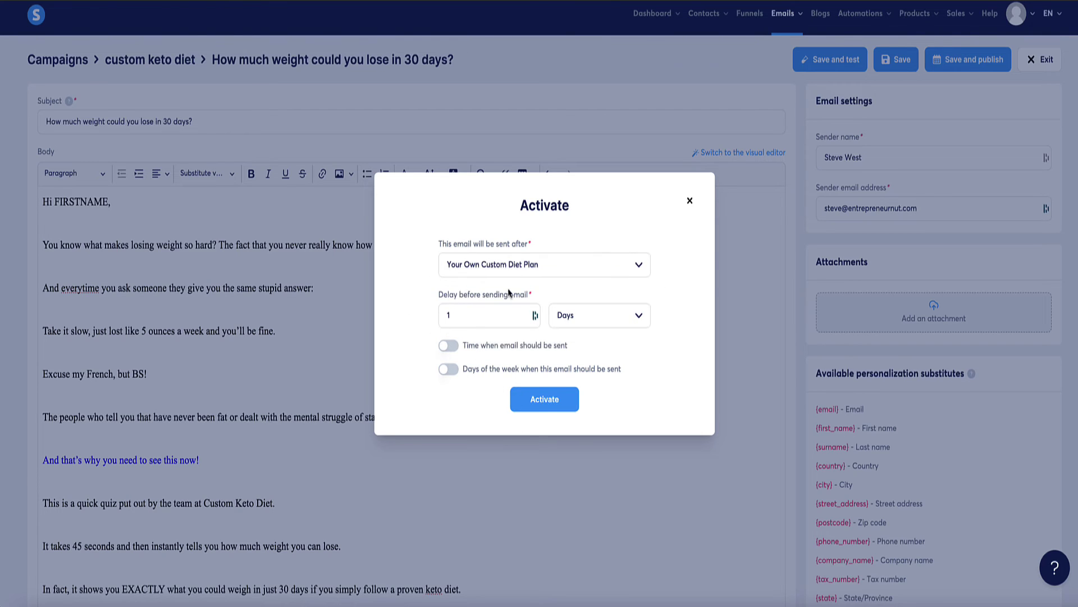
{"action": "left_click", "coordinate": [537, 398]}
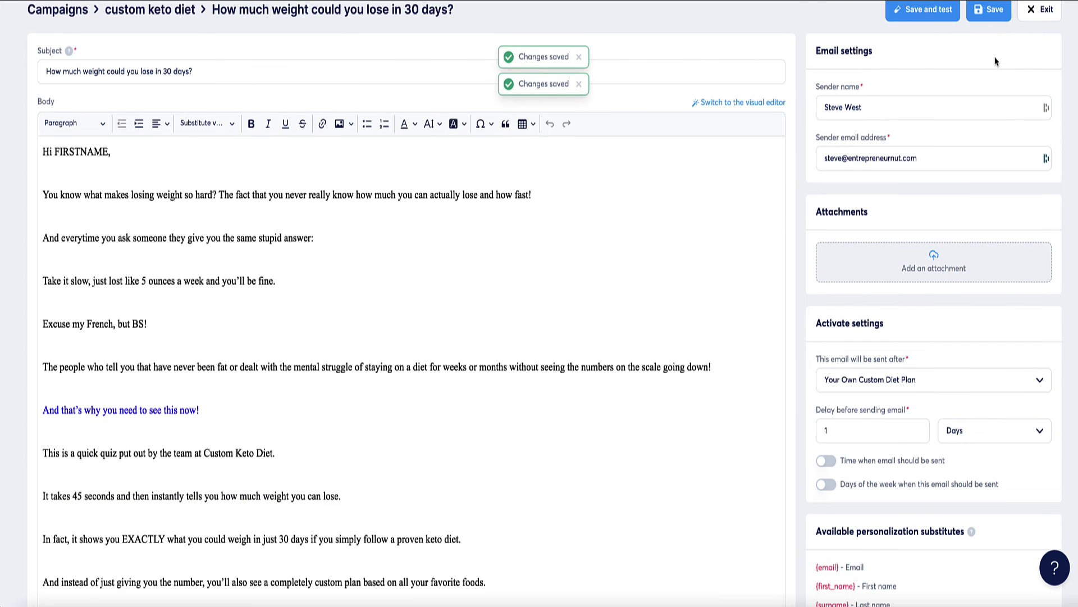
{"action": "scroll", "coordinate": [1006, 58], "scroll_direction": "up", "scroll_amount": 1}
{"action": "left_click", "coordinate": [1021, 62]}
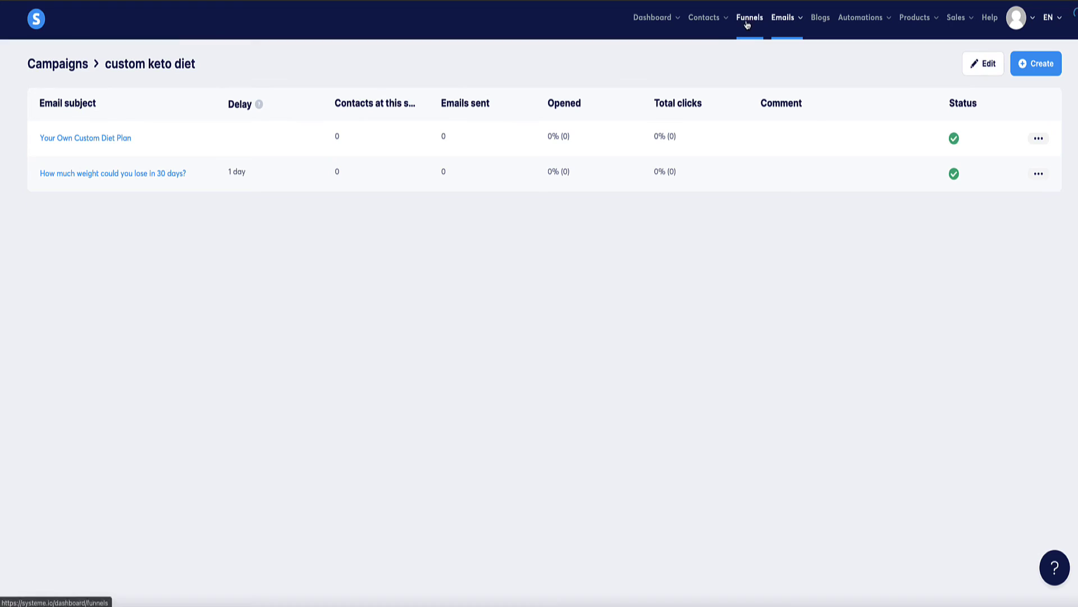
Go to Funnels, open Custom keto diet, and show the squeeze page's Automation Rules.
{"action": "left_click", "coordinate": [748, 22]}
{"action": "left_click", "coordinate": [83, 141]}
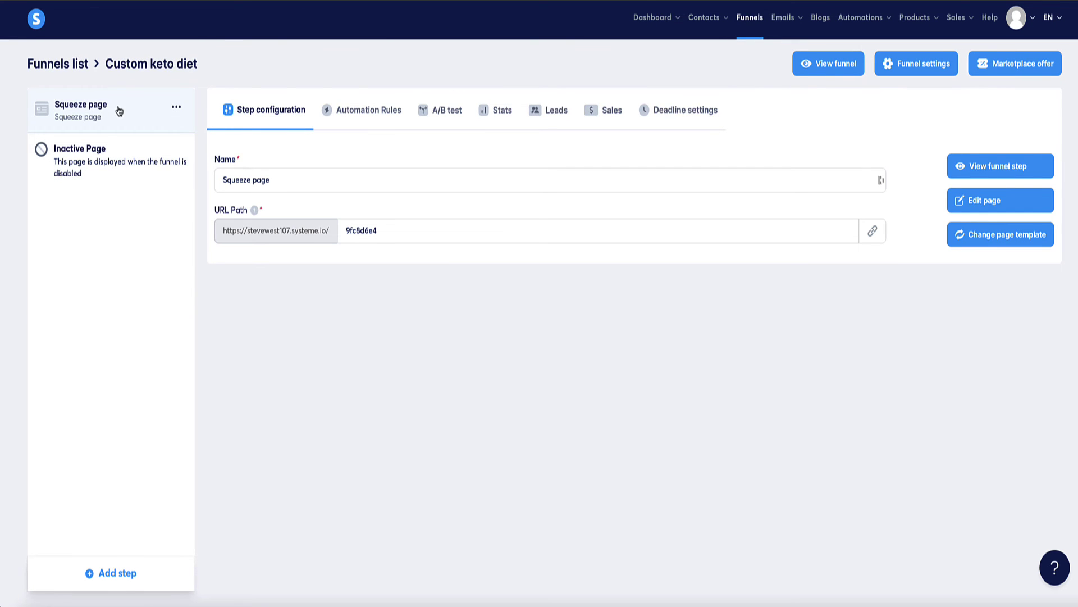
{"action": "left_click", "coordinate": [362, 112]}
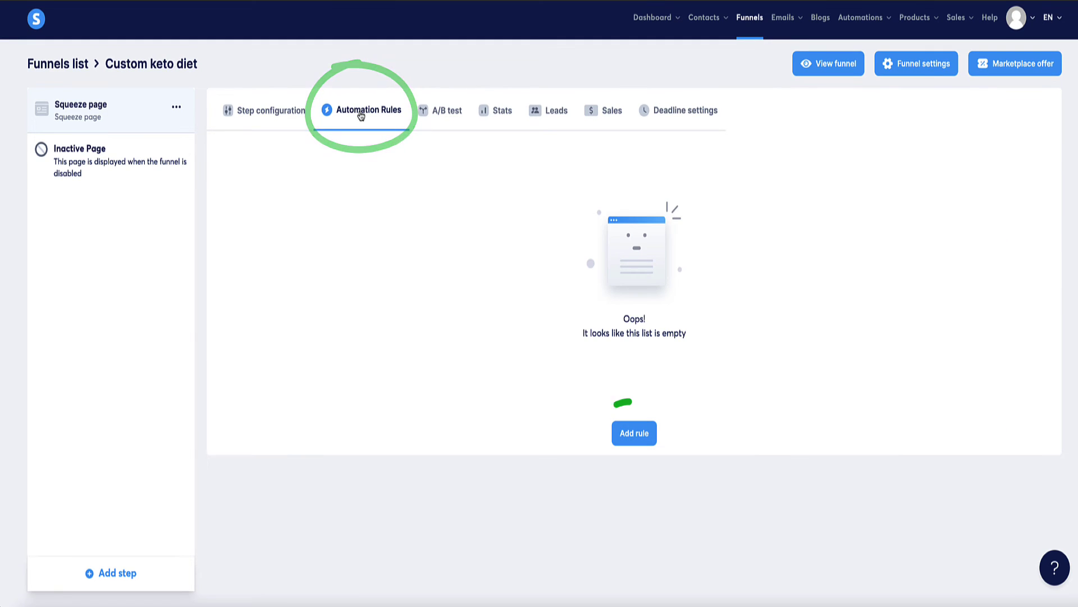
Add a 'Funnel step form subscribed' rule whose action subscribes contacts to the custom keto diet campaign.
{"action": "left_click", "coordinate": [635, 433]}
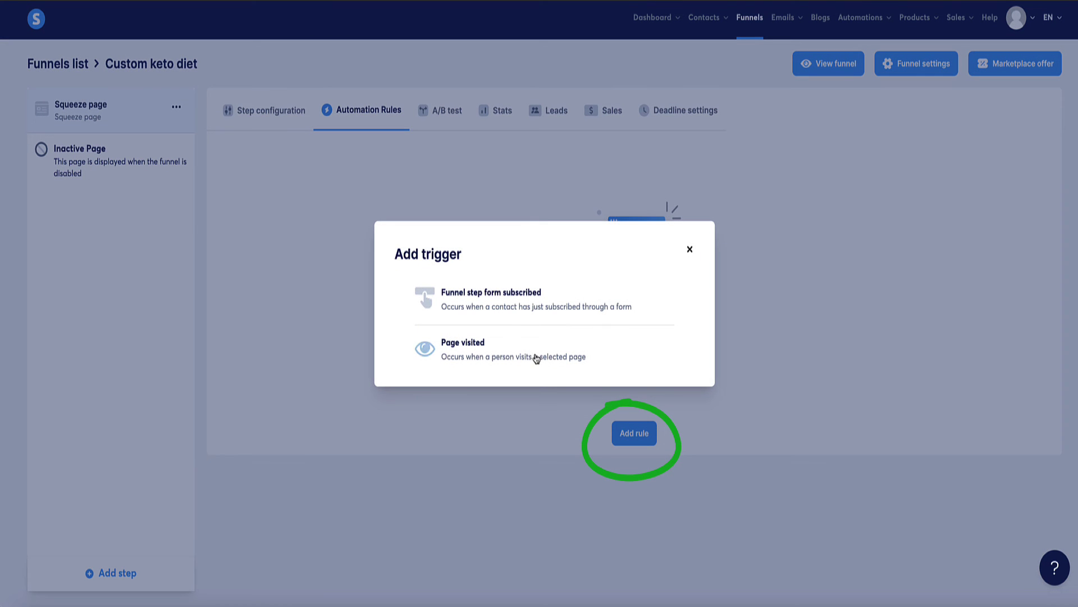
{"action": "left_click", "coordinate": [472, 305]}
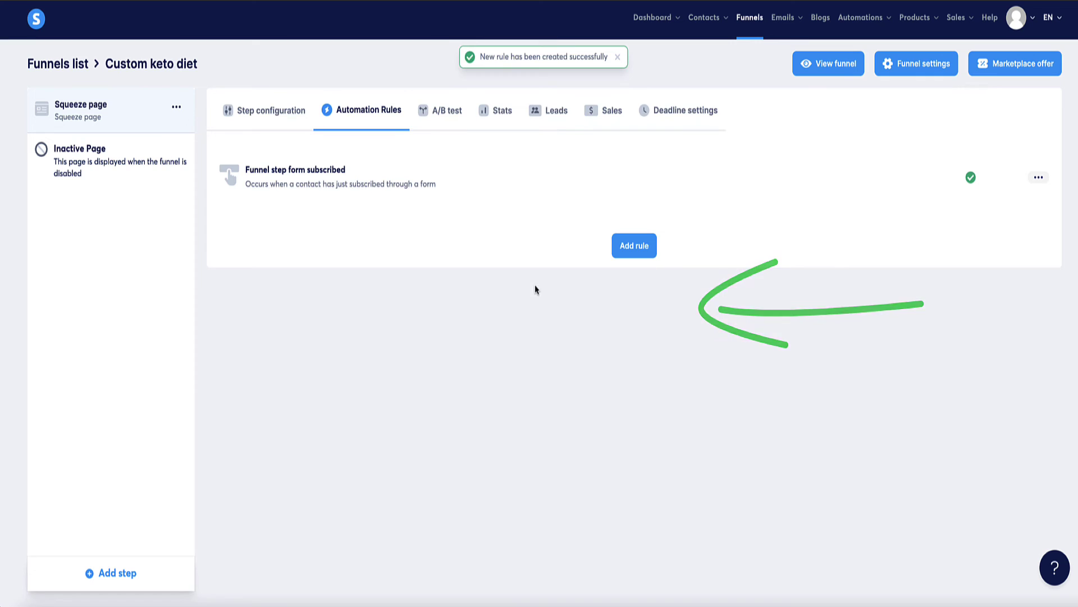
{"action": "left_click", "coordinate": [1039, 178]}
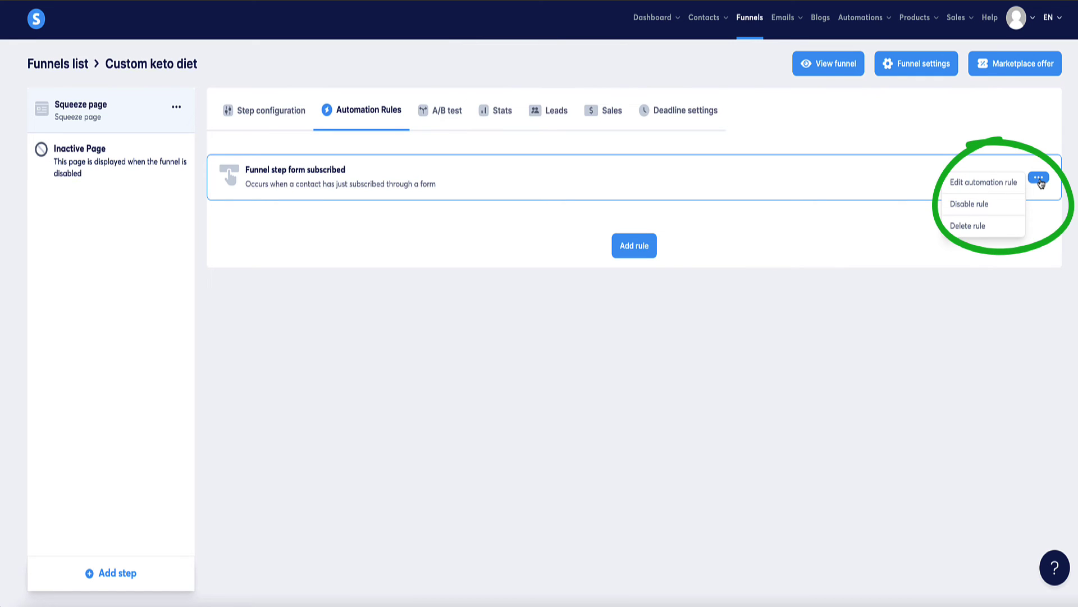
{"action": "left_click", "coordinate": [998, 183]}
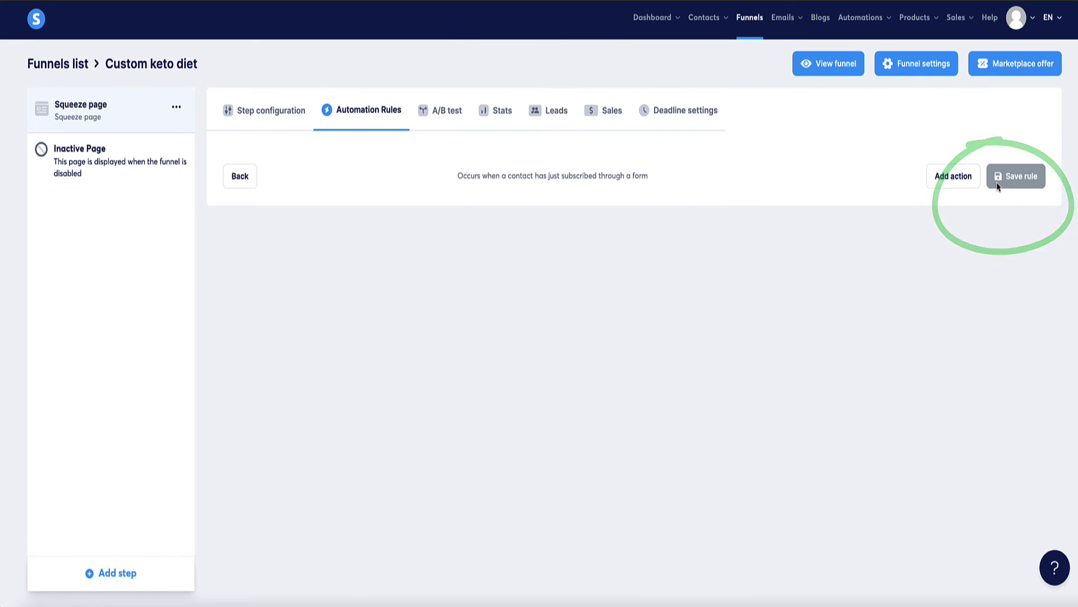
{"action": "left_click", "coordinate": [954, 178]}
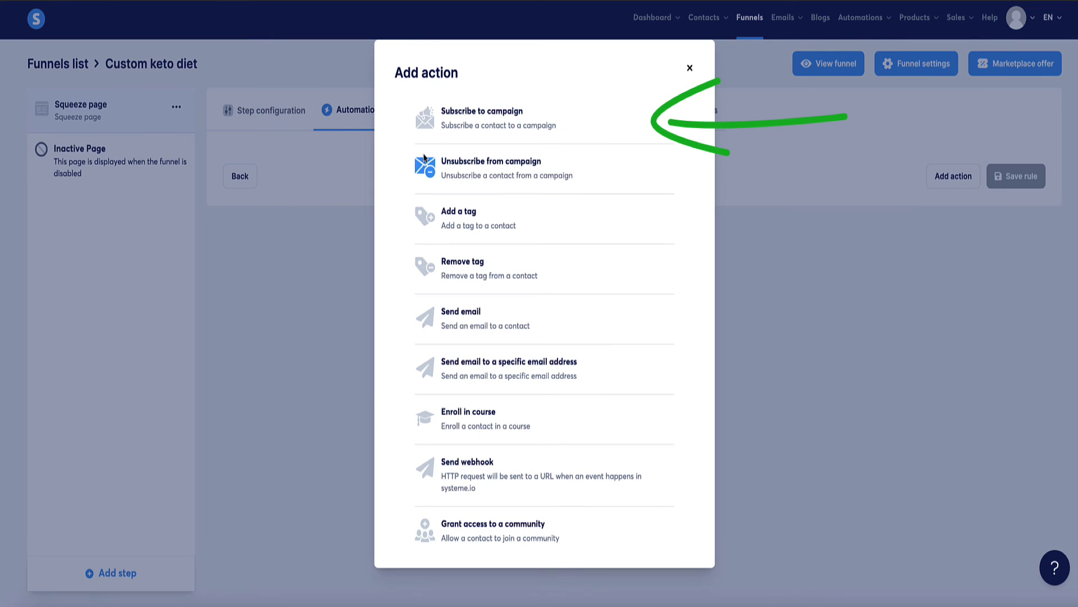
{"action": "left_click", "coordinate": [450, 119]}
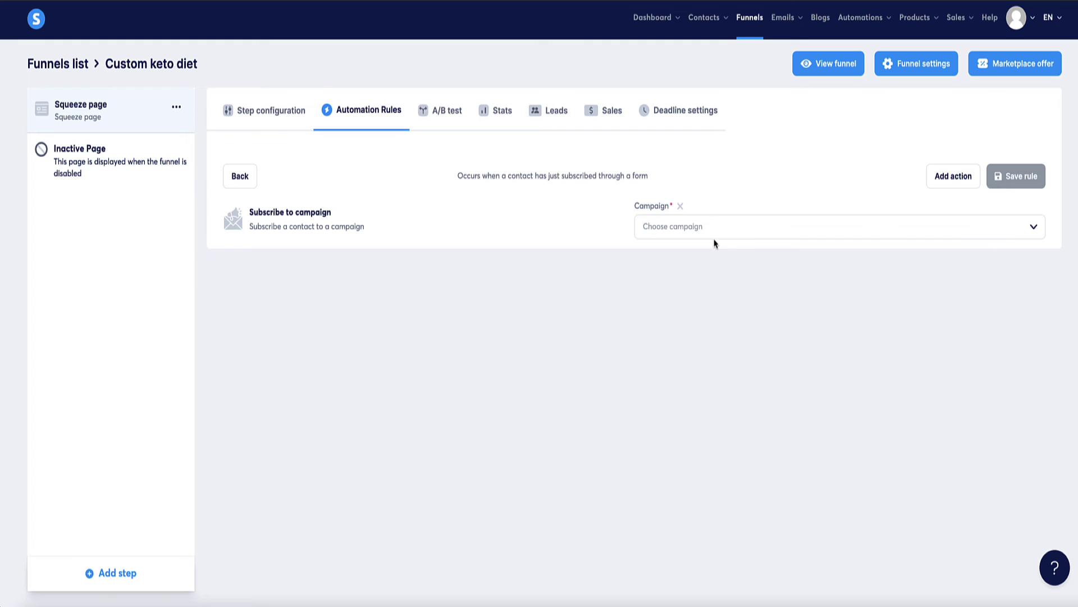
{"action": "left_click", "coordinate": [1030, 230]}
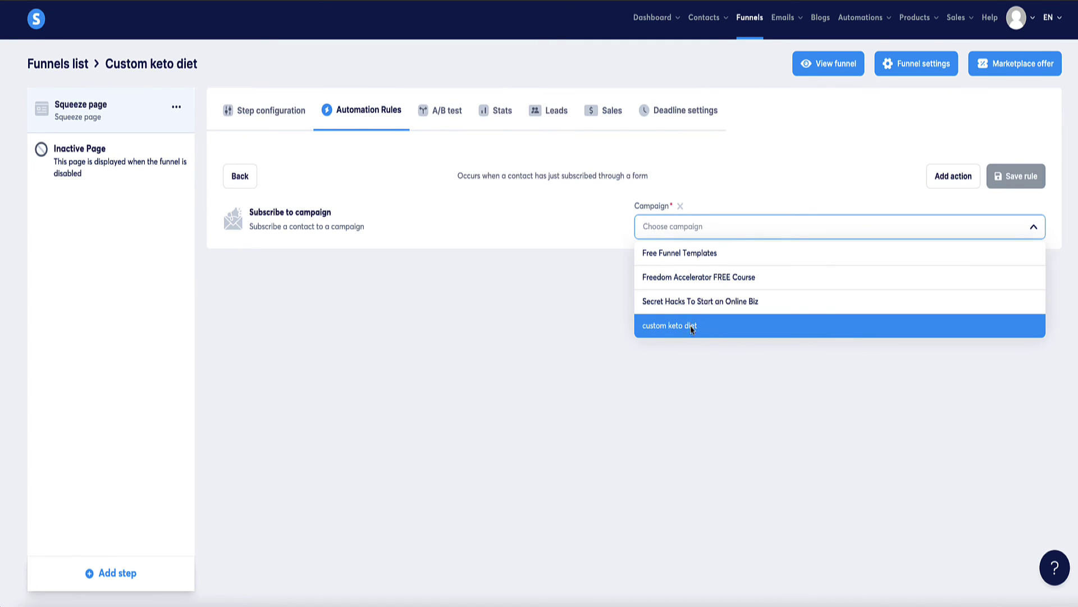
{"action": "left_click", "coordinate": [691, 326]}
{"action": "left_click", "coordinate": [1018, 176]}
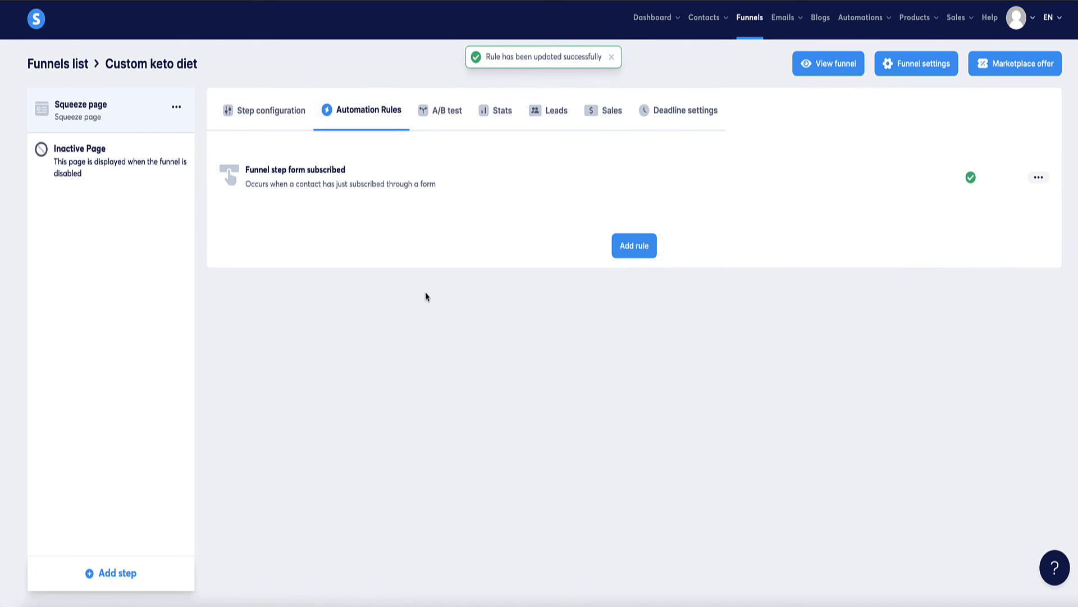
{"action": "left_click", "coordinate": [232, 112]}
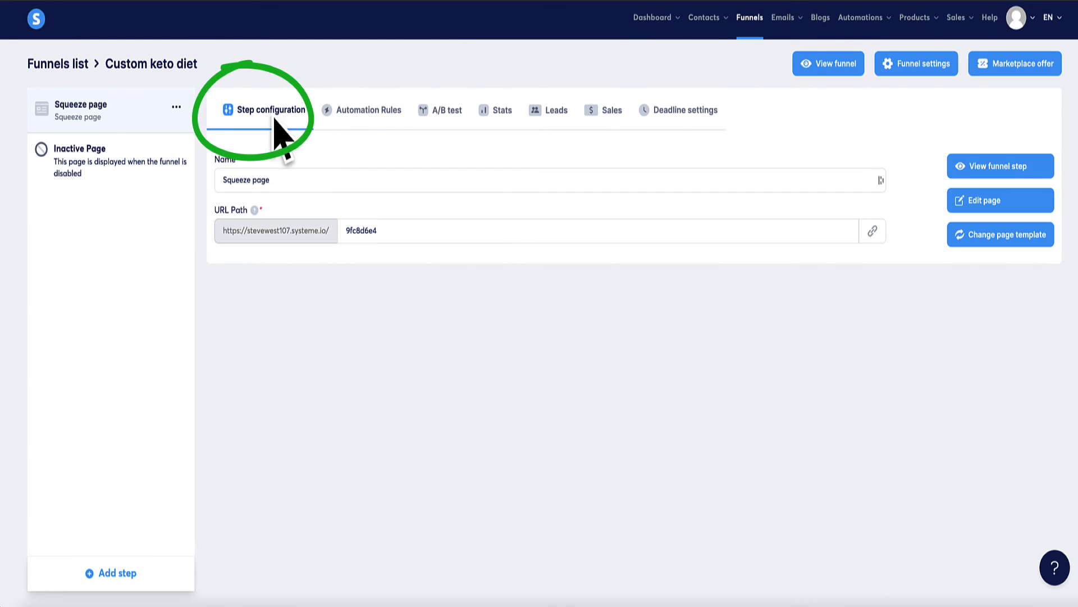
{"action": "left_click", "coordinate": [988, 200]}
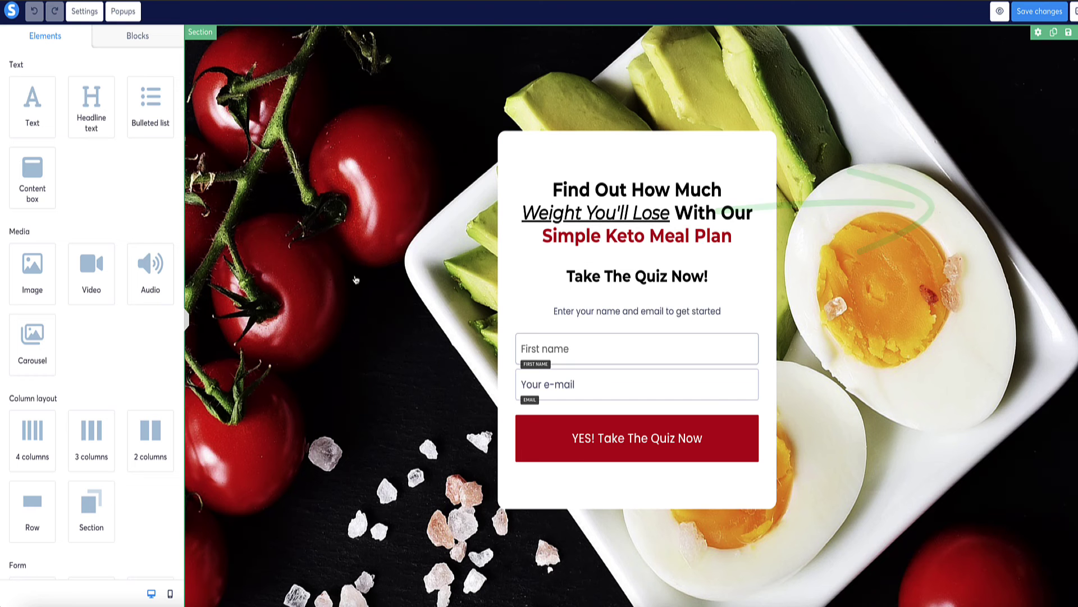
{"action": "left_click", "coordinate": [618, 438]}
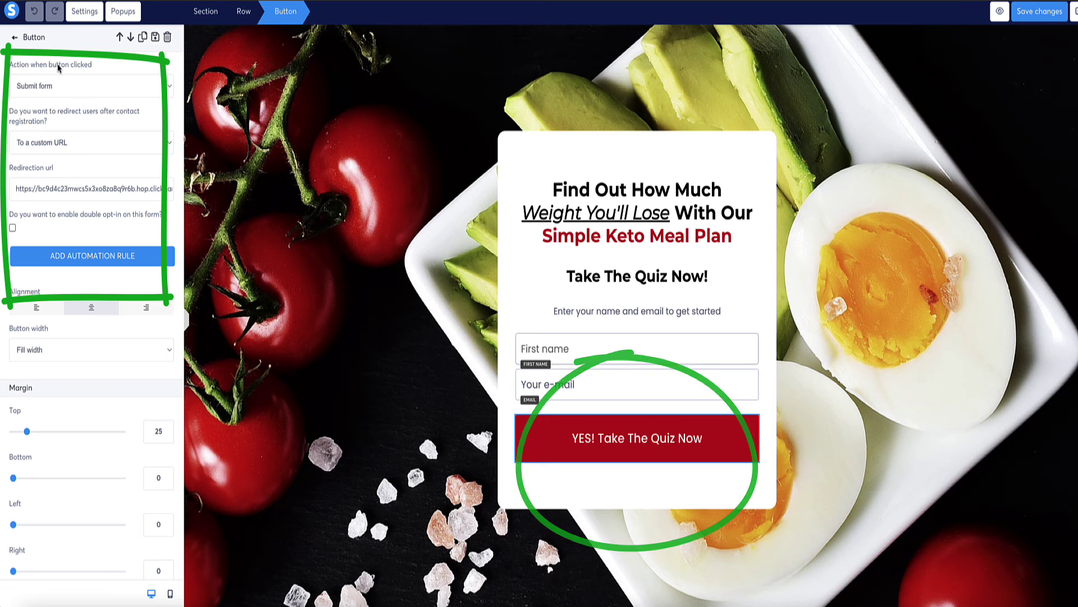
{"action": "left_click", "coordinate": [150, 87]}
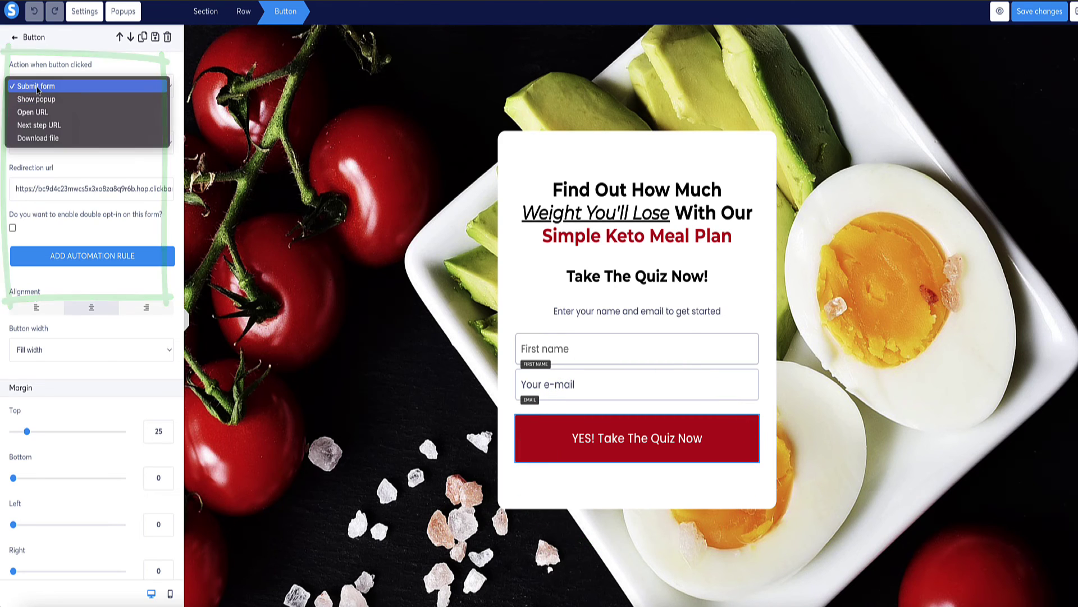
{"action": "left_click", "coordinate": [48, 87]}
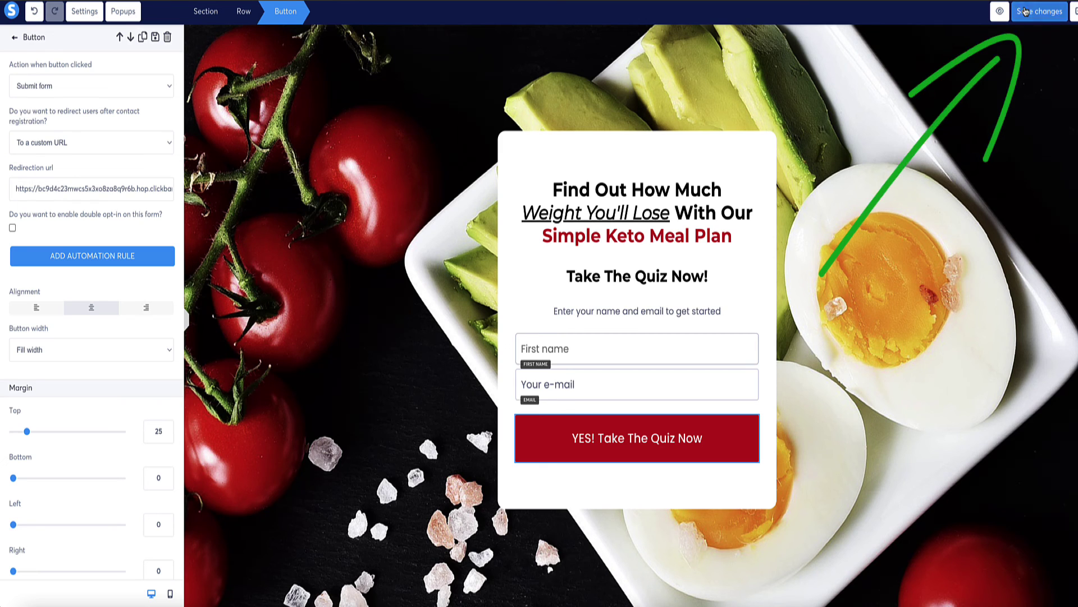
{"action": "left_click", "coordinate": [1074, 12]}
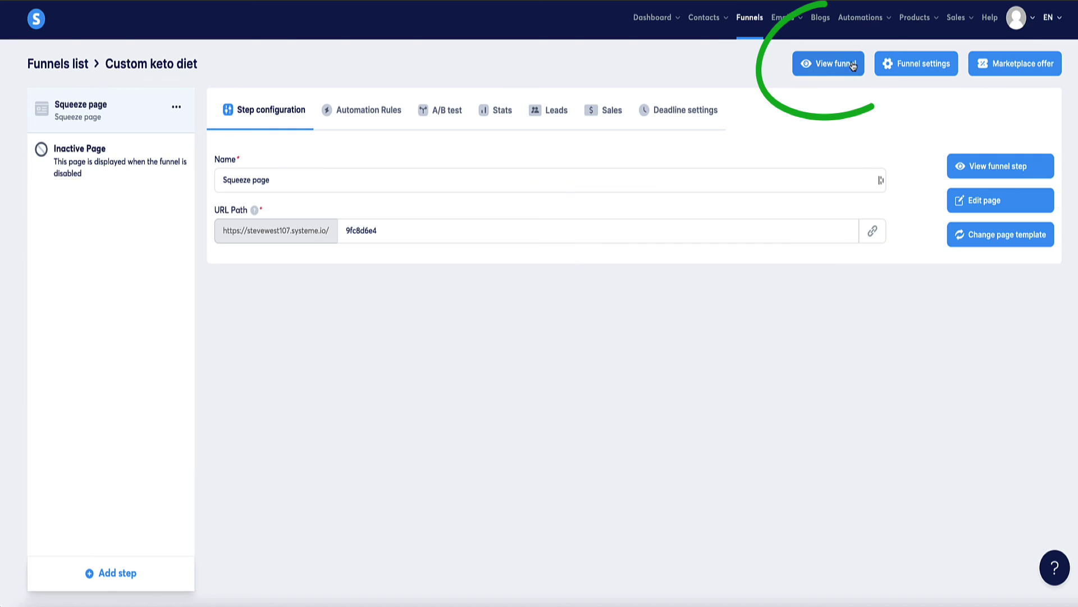
Submit a test opt-in with a first name and e-mail on the live squeeze page.
{"action": "left_click", "coordinate": [821, 65]}
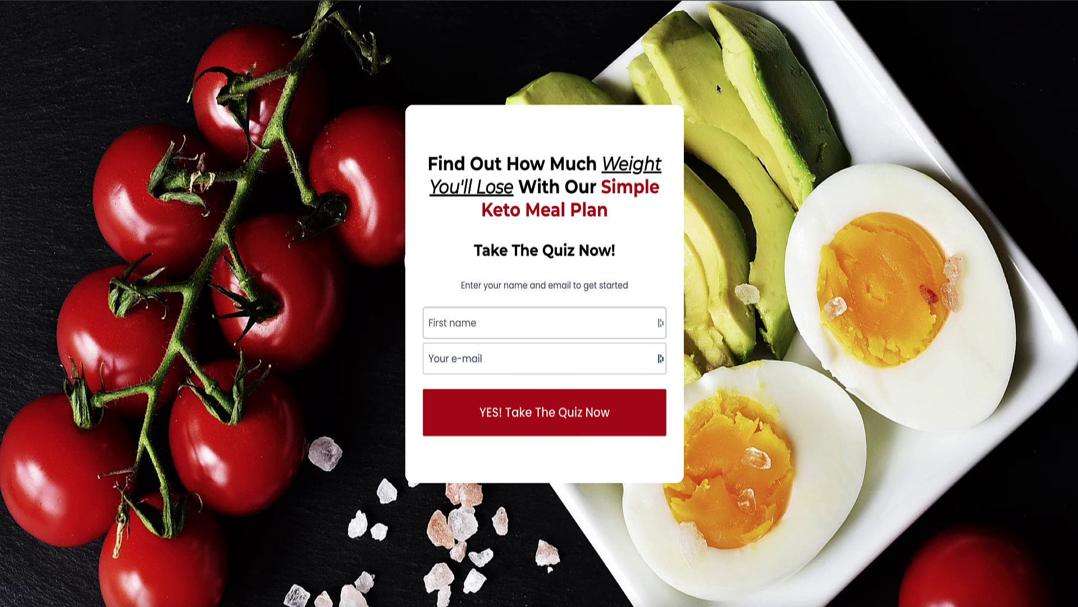
{"action": "left_click", "coordinate": [440, 330]}
{"action": "type", "text": "Steve"}
{"action": "left_click", "coordinate": [445, 353]}
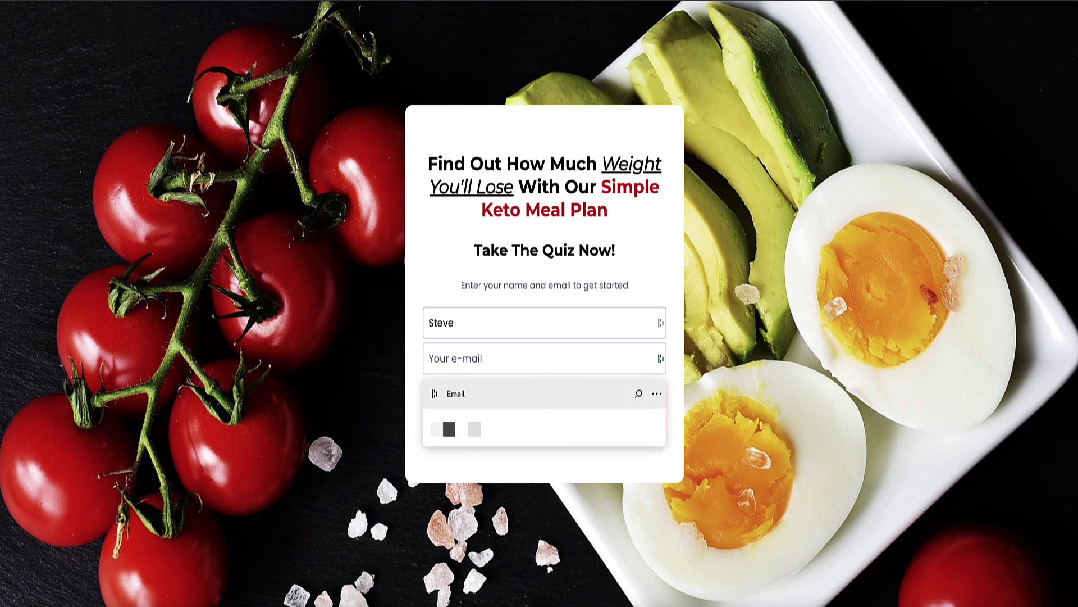
{"action": "type", "text": "steve@example.com"}
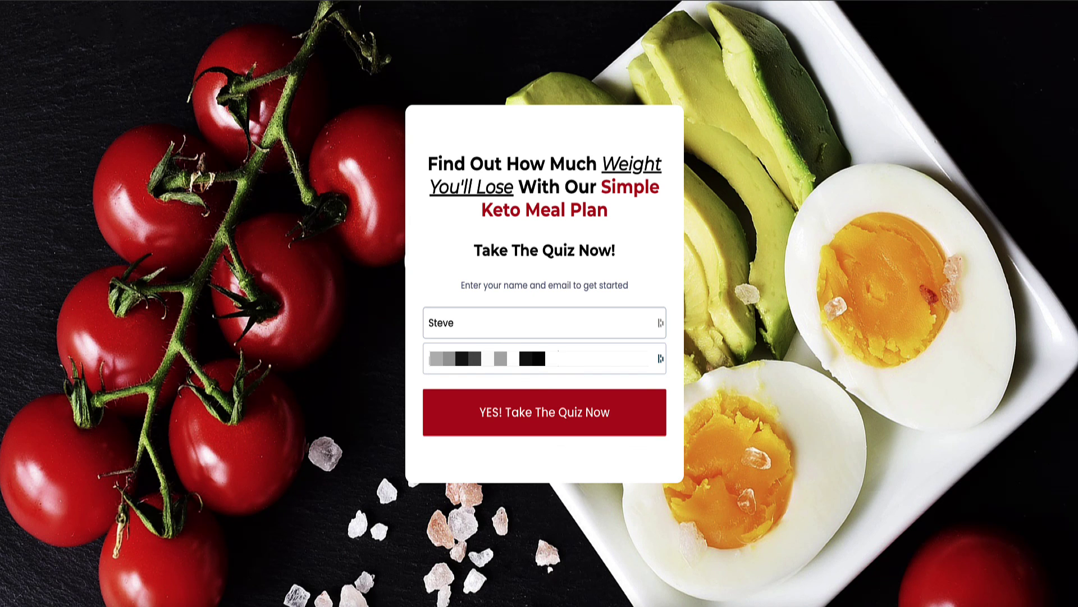
{"action": "left_click", "coordinate": [465, 402]}
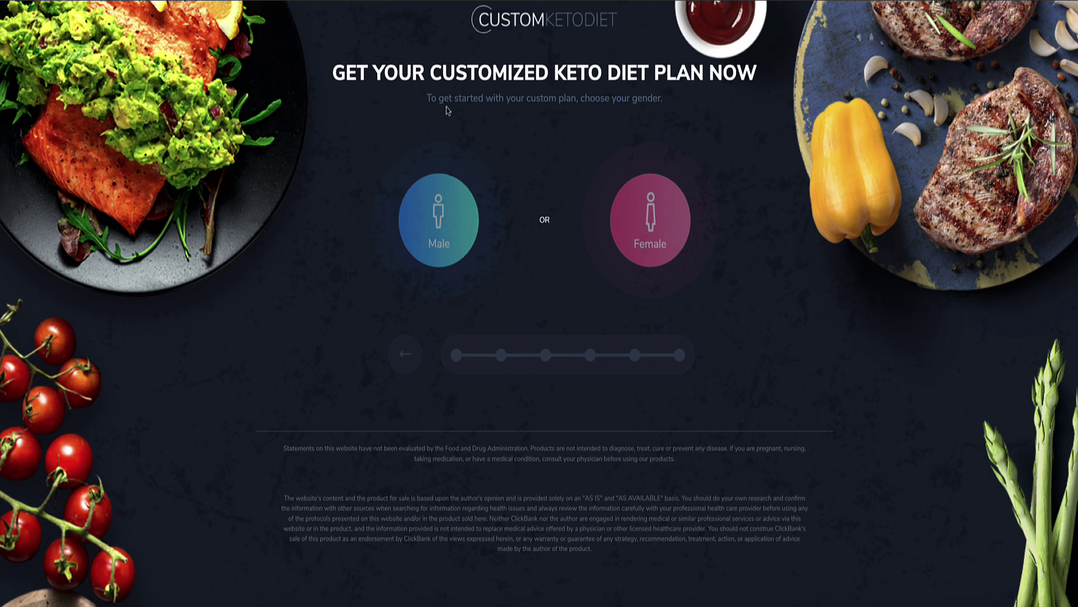
{"action": "key", "text": "ctrl+w"}
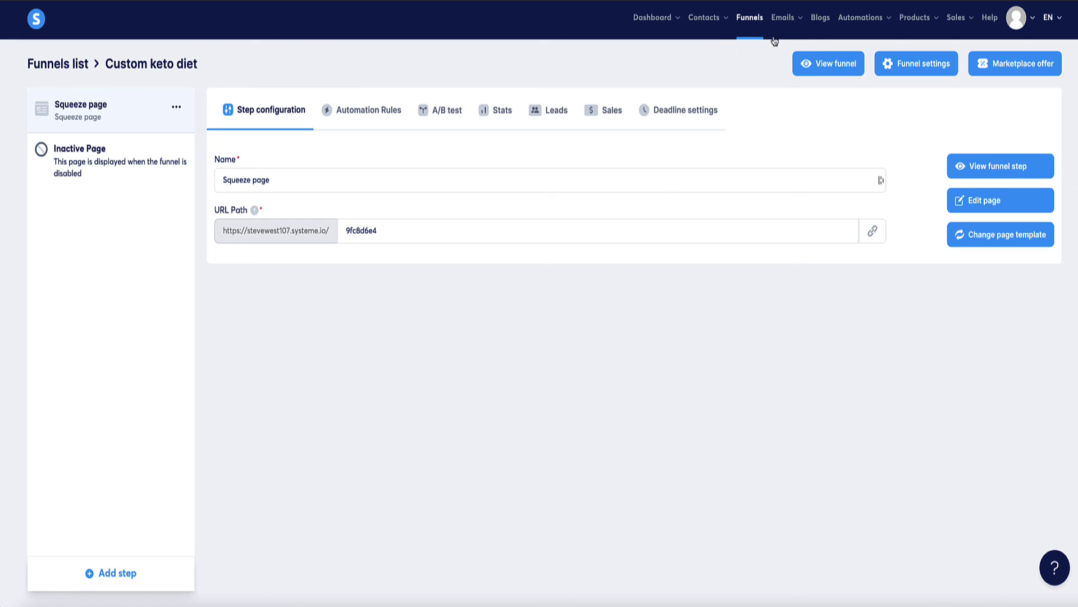
Check the Campaigns list, where custom keto diet shows 2 emails.
{"action": "mouse_move", "coordinate": [786, 21]}
{"action": "left_click", "coordinate": [778, 69]}
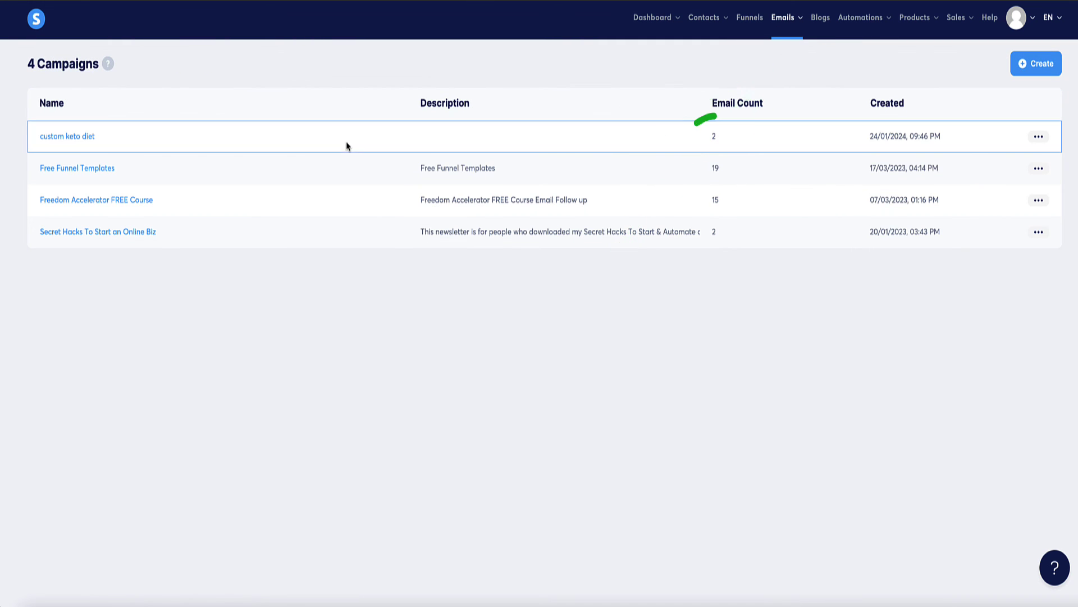
{"action": "left_click_drag", "start_coordinate": [718, 139], "coordinate": [706, 139]}
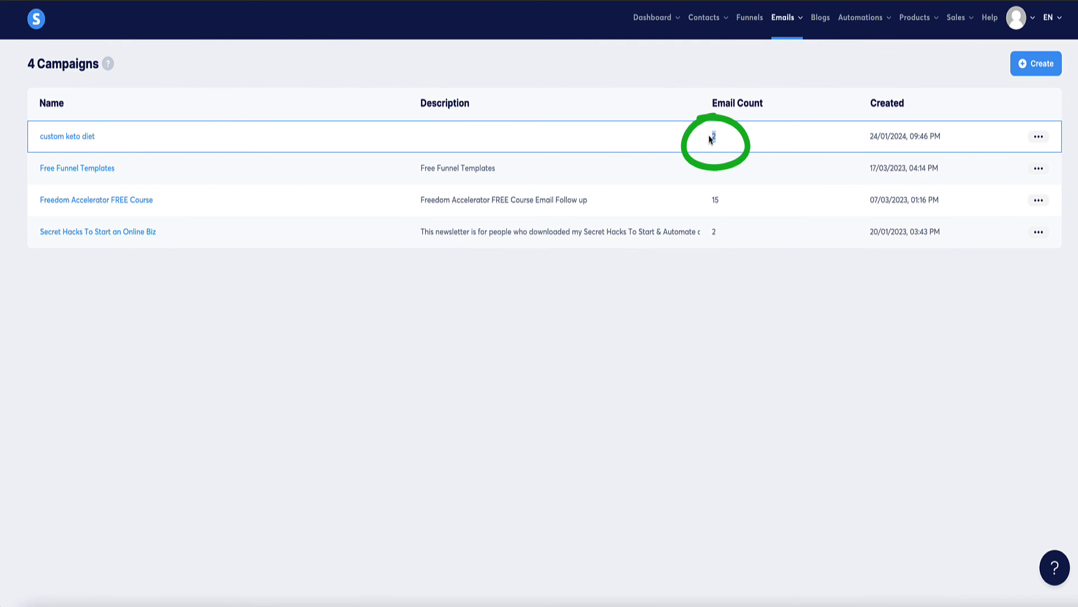
{"action": "left_click", "coordinate": [709, 139]}
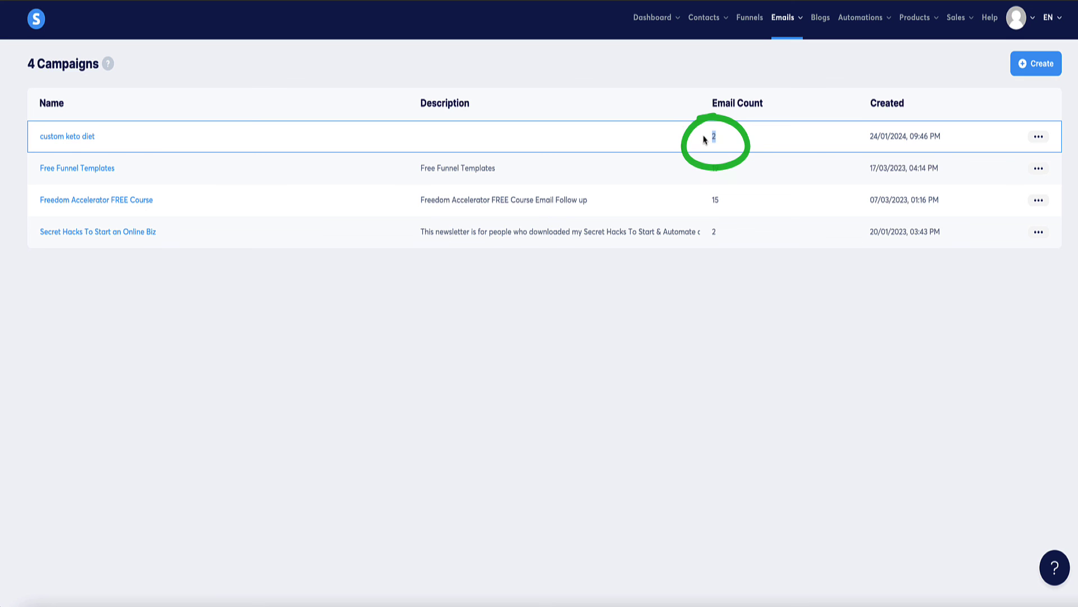